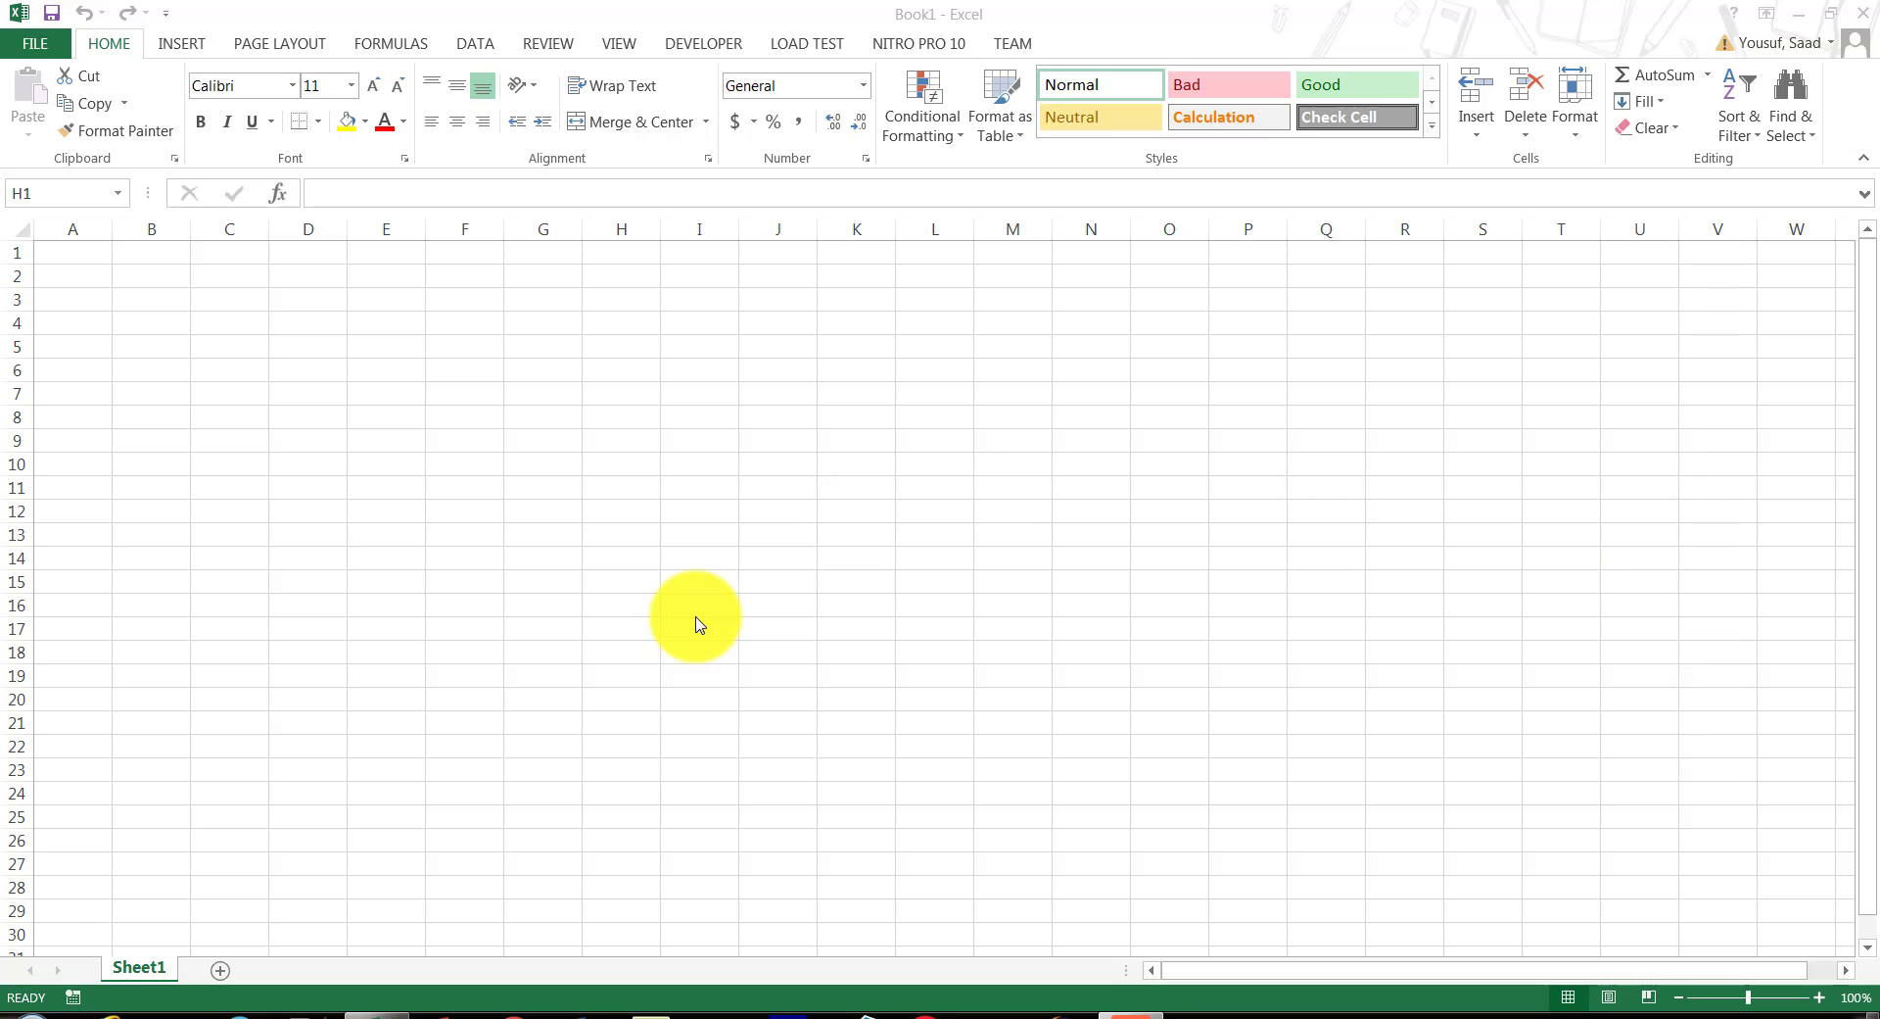
# Select cell B2 on its own, and select the vertical range D2:D8 before clearing that selection.
pyautogui.click(166, 271)
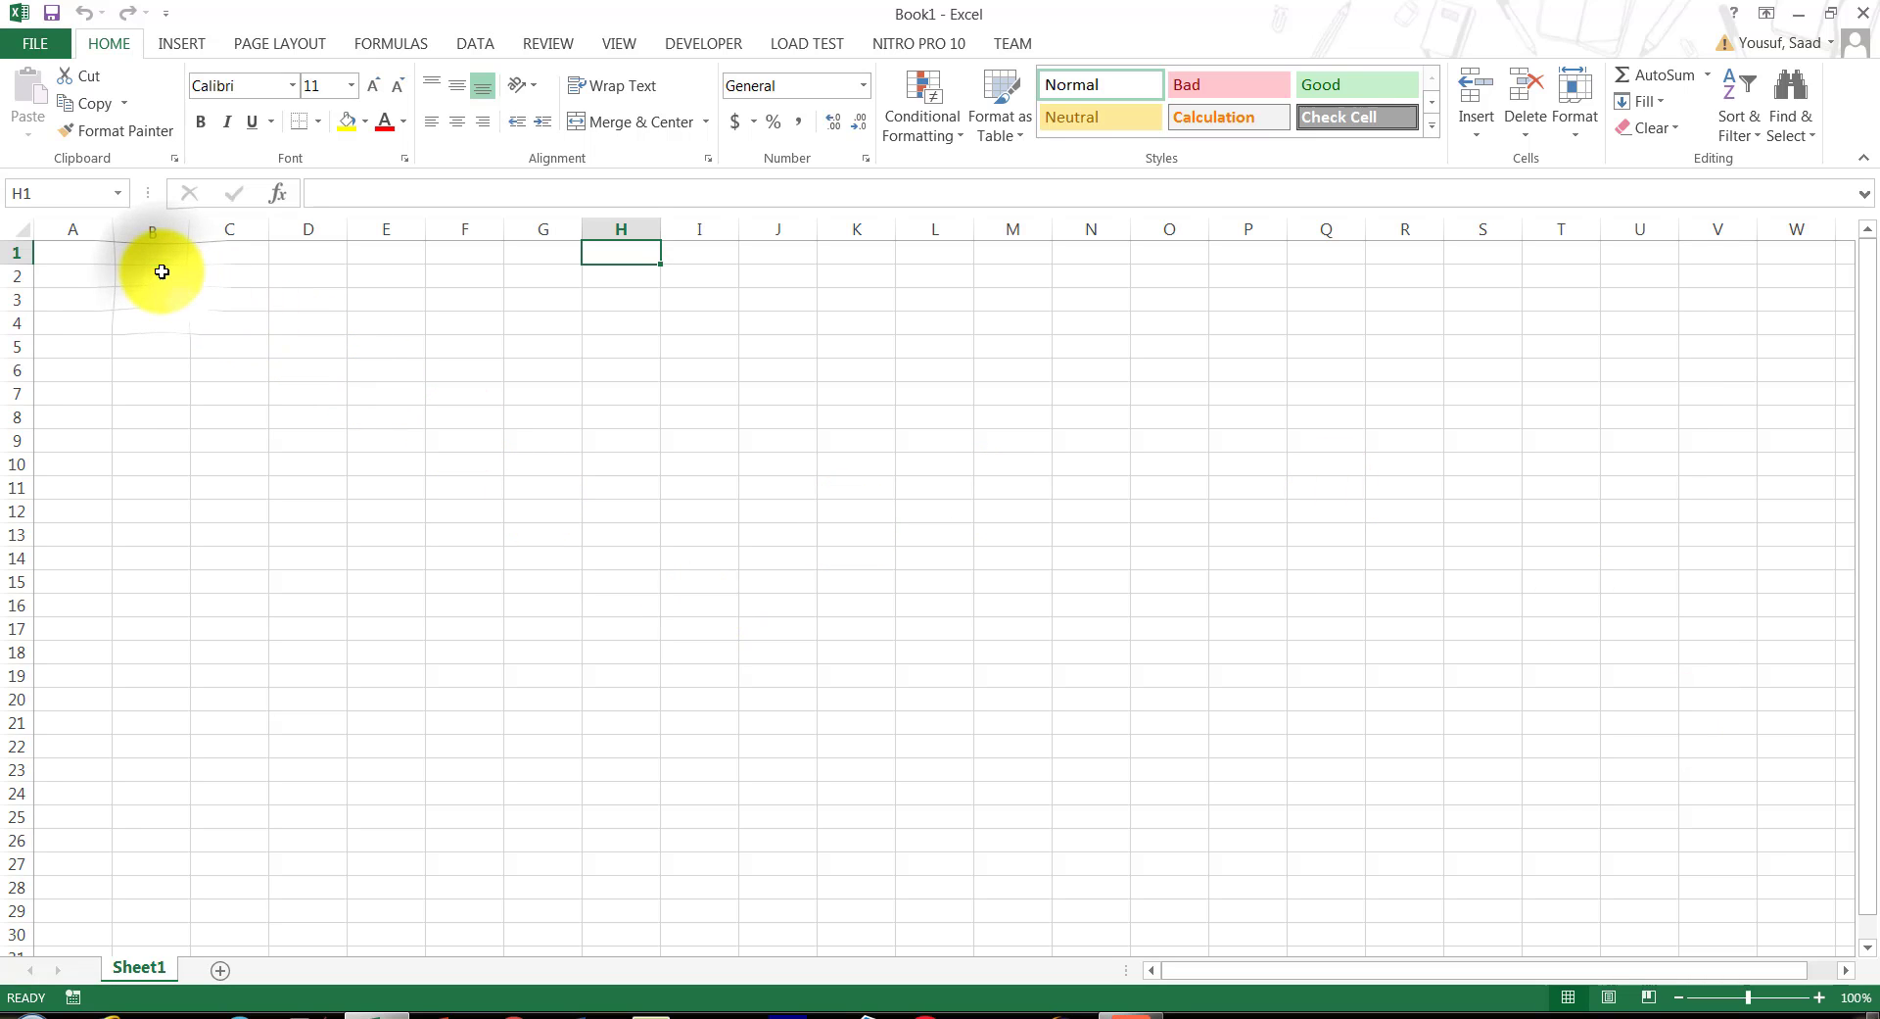
pyautogui.click(162, 272)
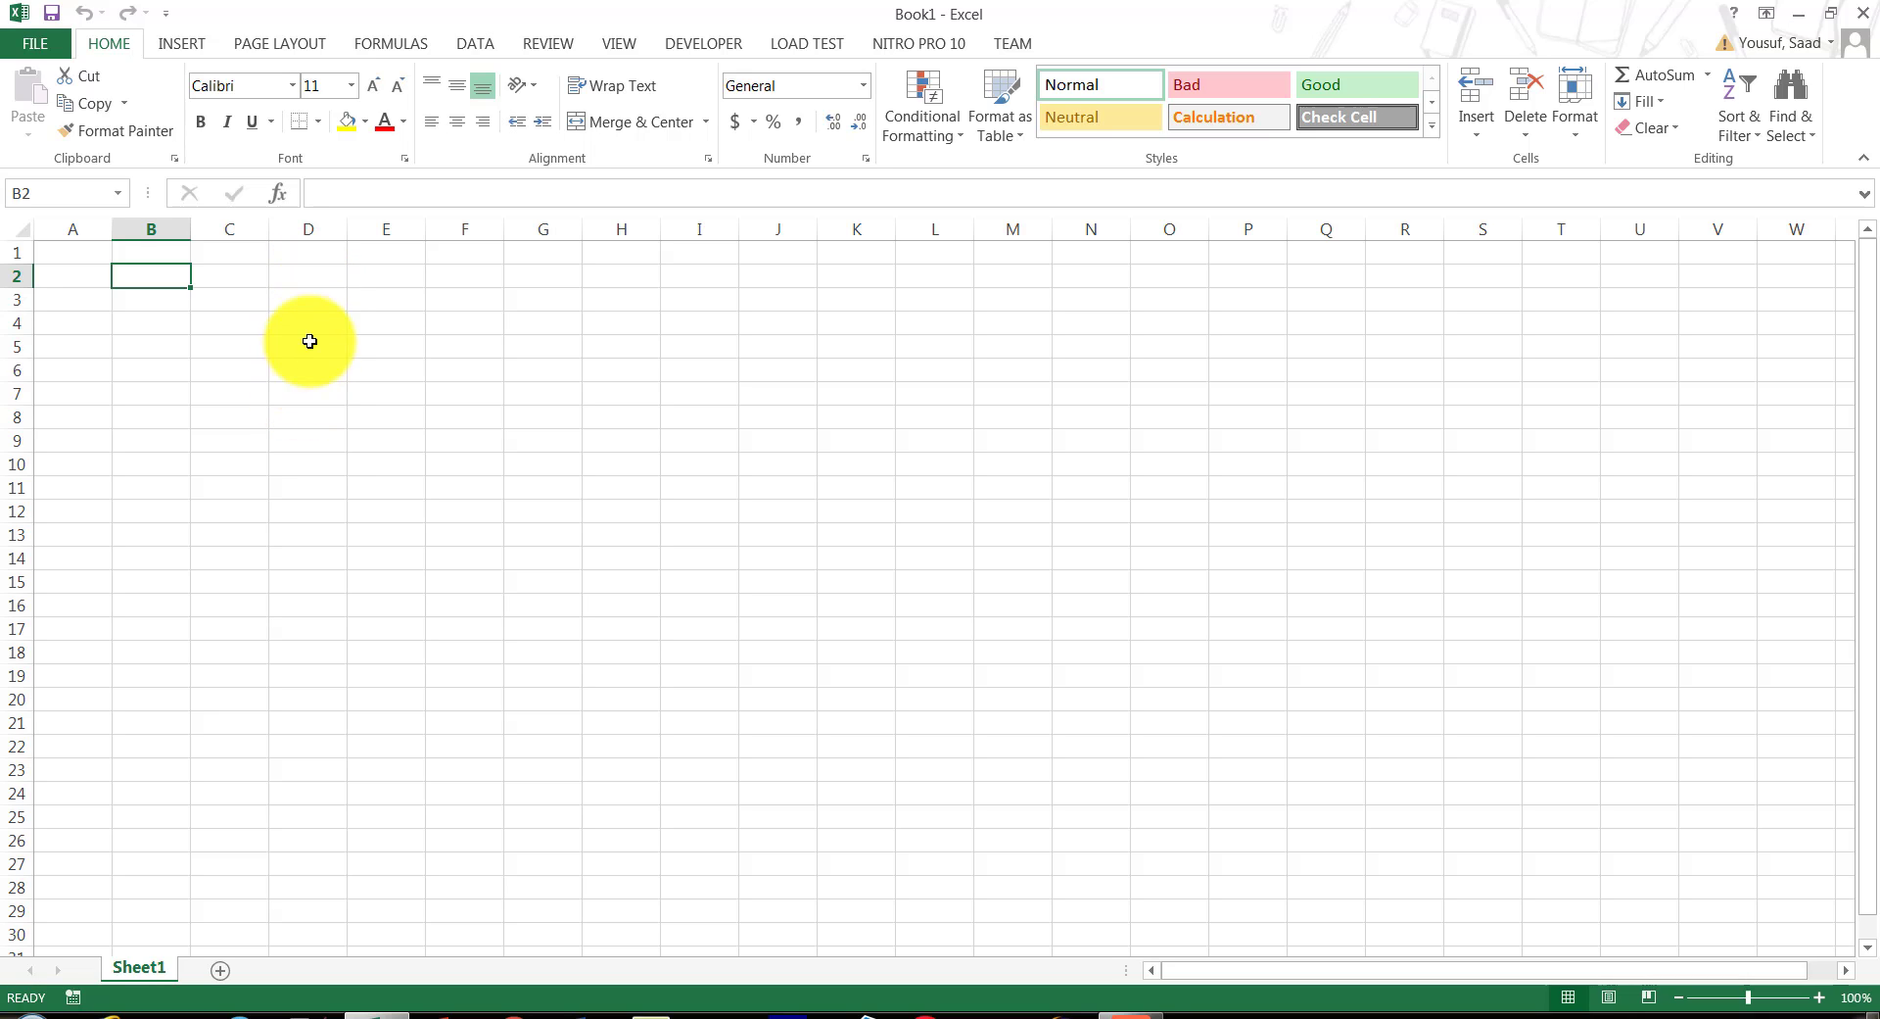
pyautogui.click(313, 284)
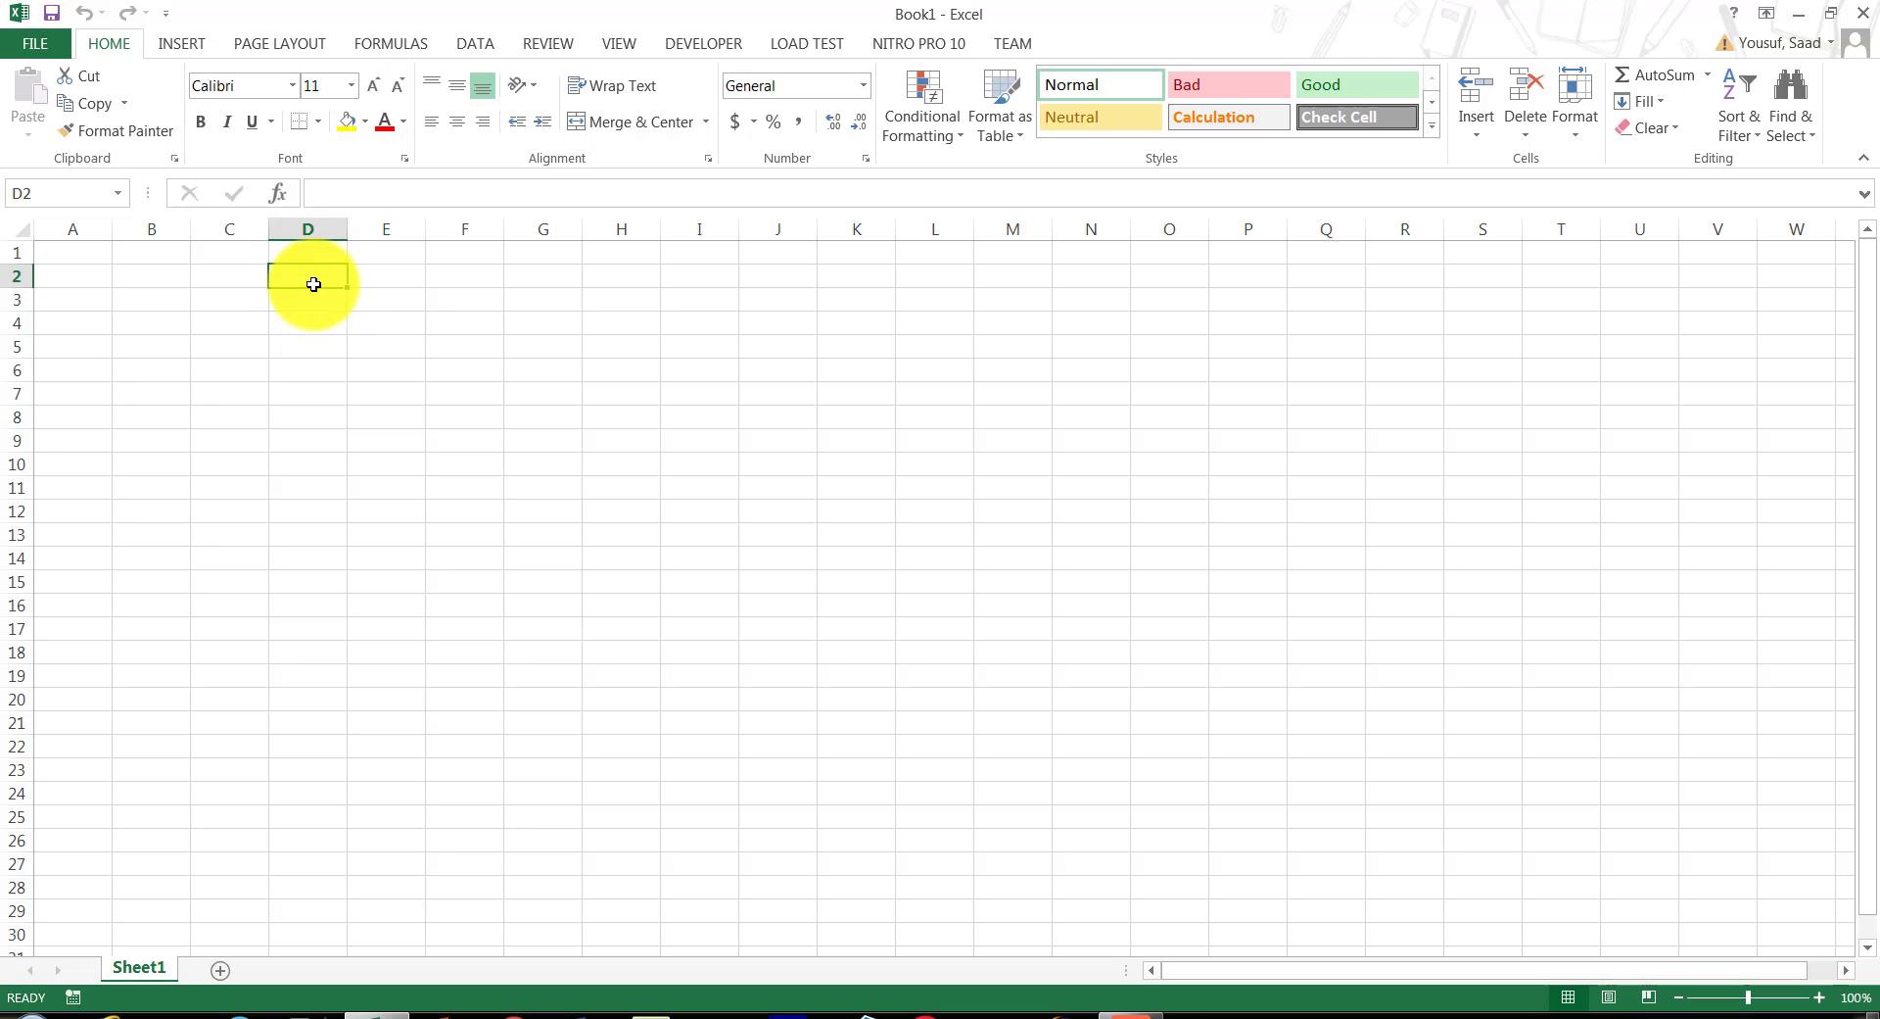
pyautogui.moveTo(314, 284); pyautogui.dragTo(315, 407)
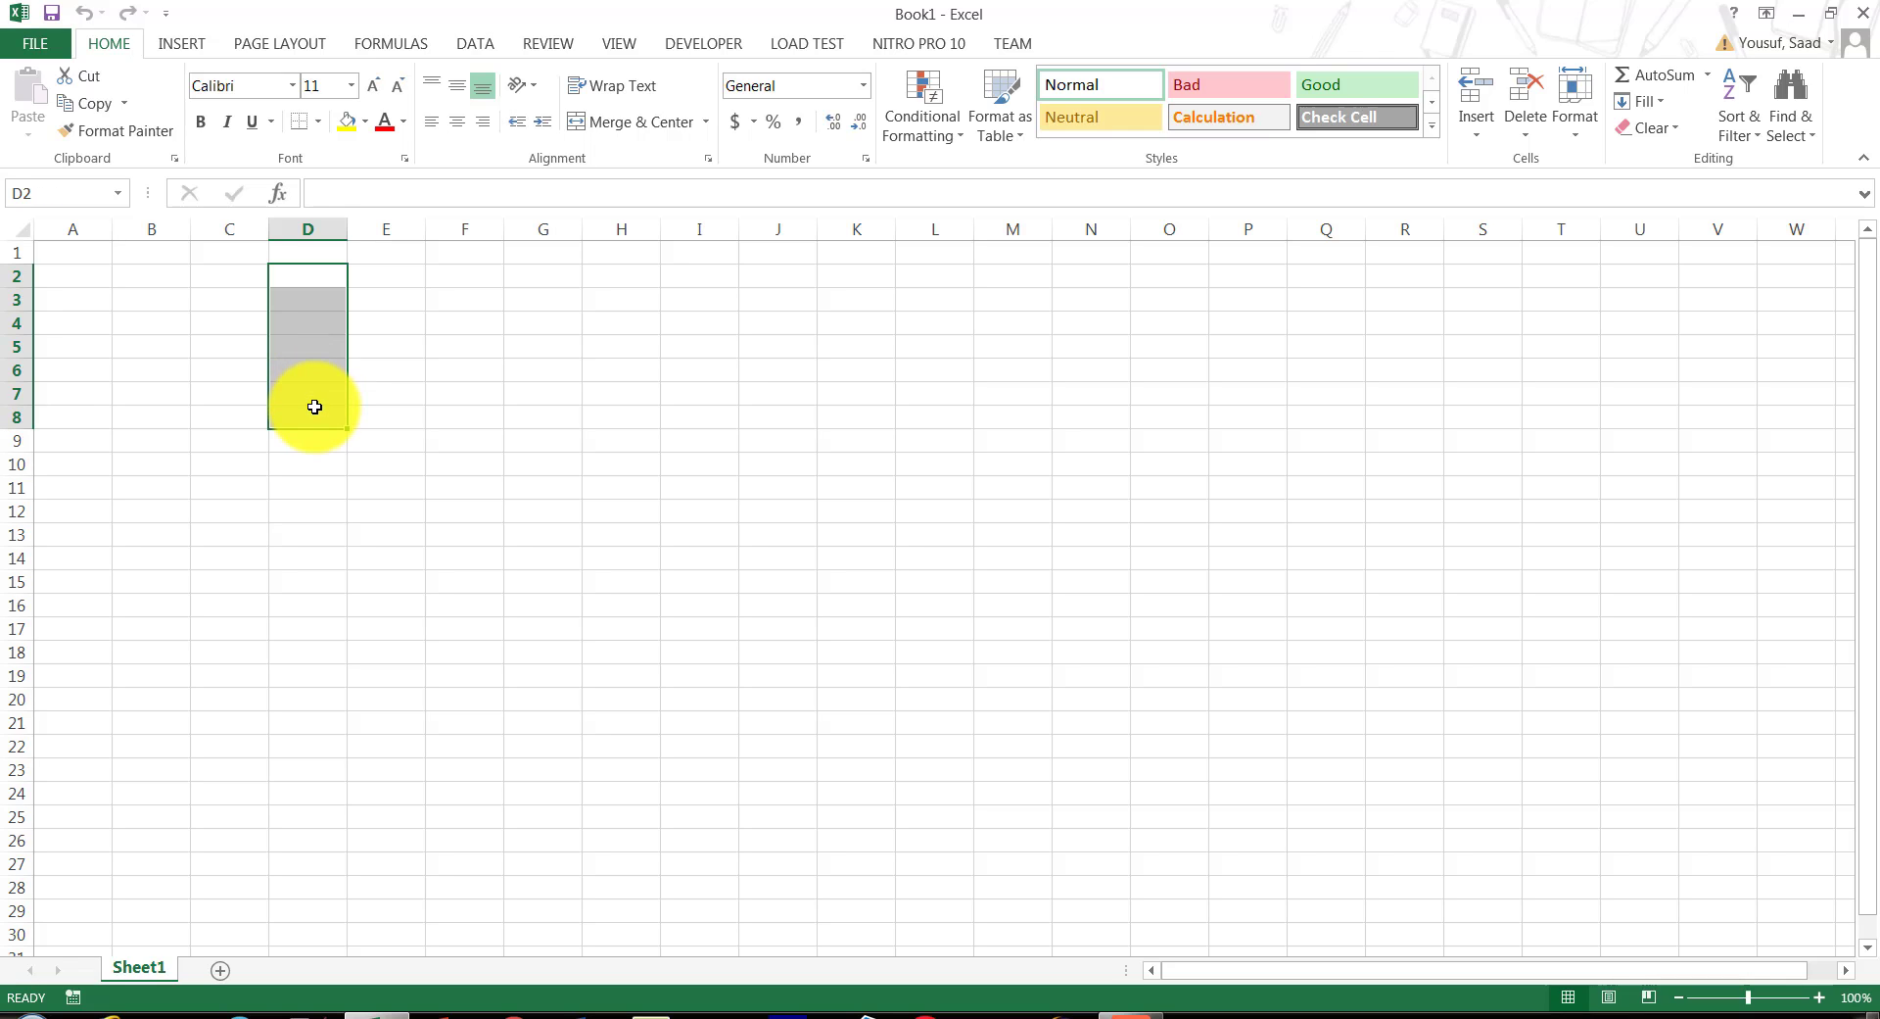
pyautogui.click(442, 299)
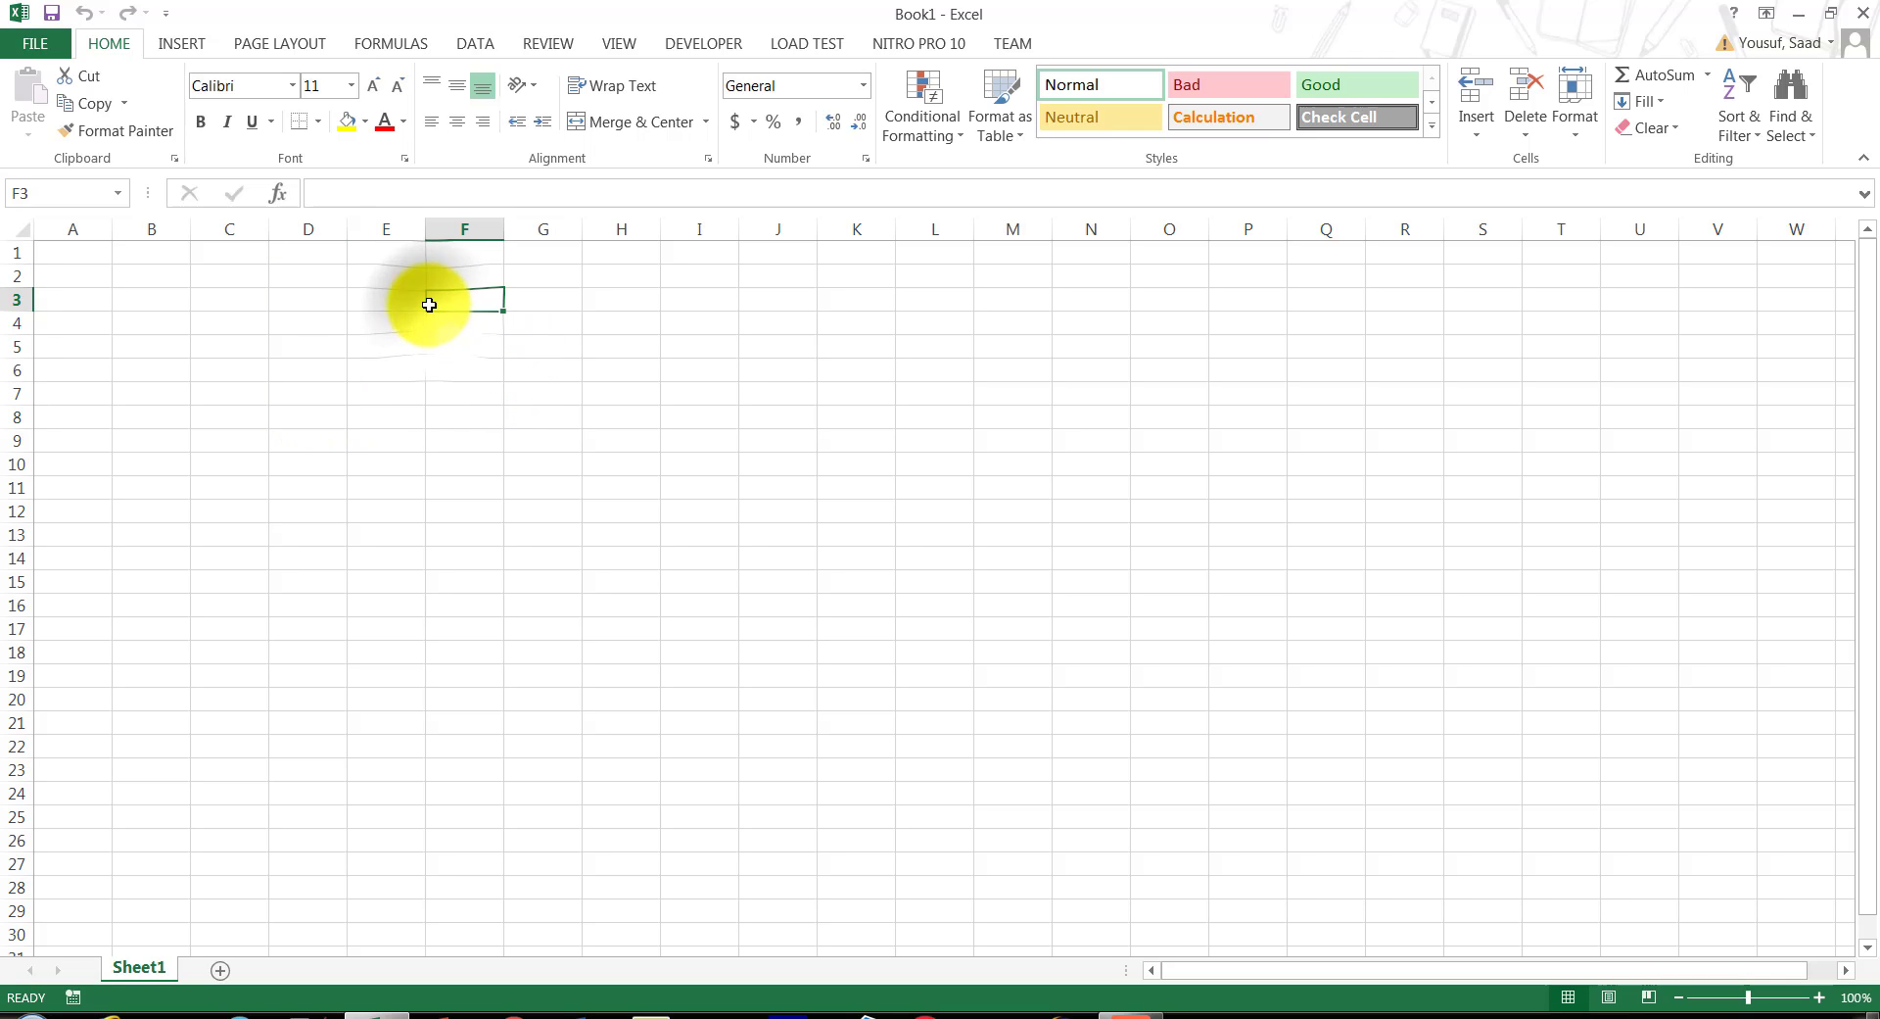
# Select the horizontal range D2:H2 and, separately, the rectangular block D1:G5, clearing each selection.
pyautogui.click(321, 278)
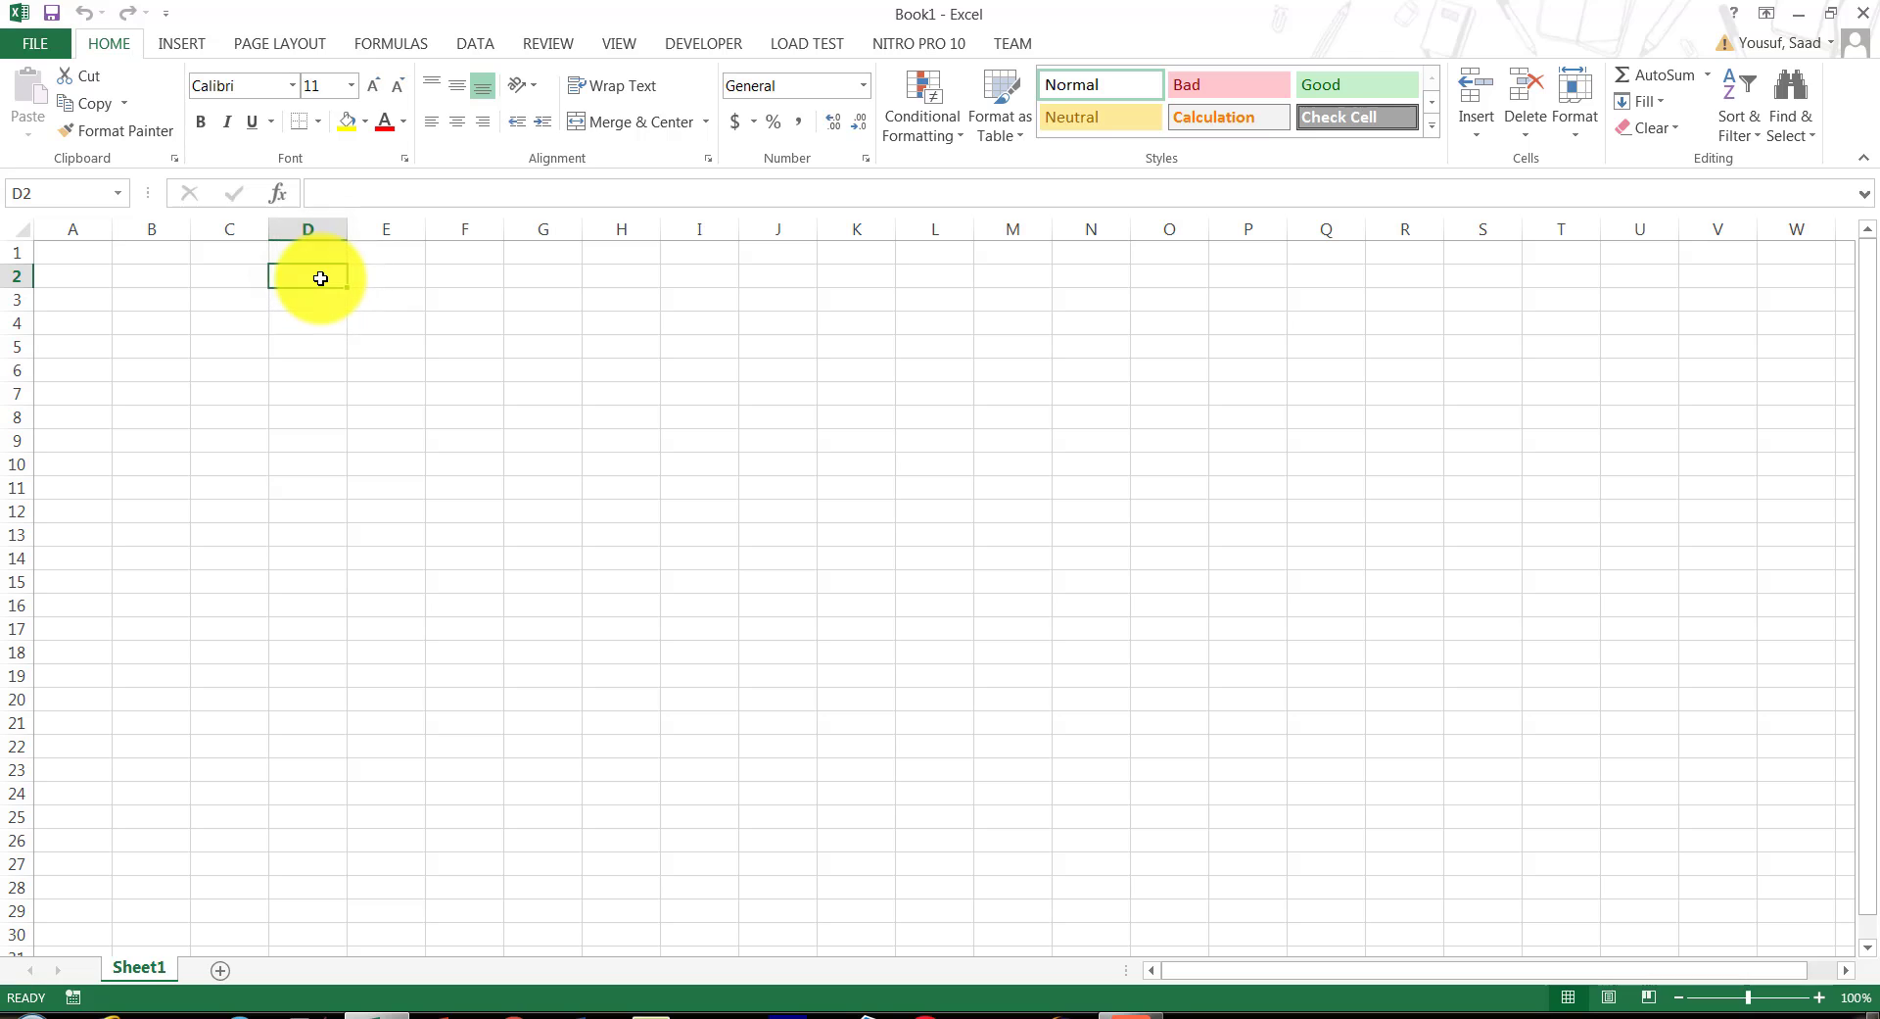
pyautogui.moveTo(320, 278); pyautogui.dragTo(657, 277)
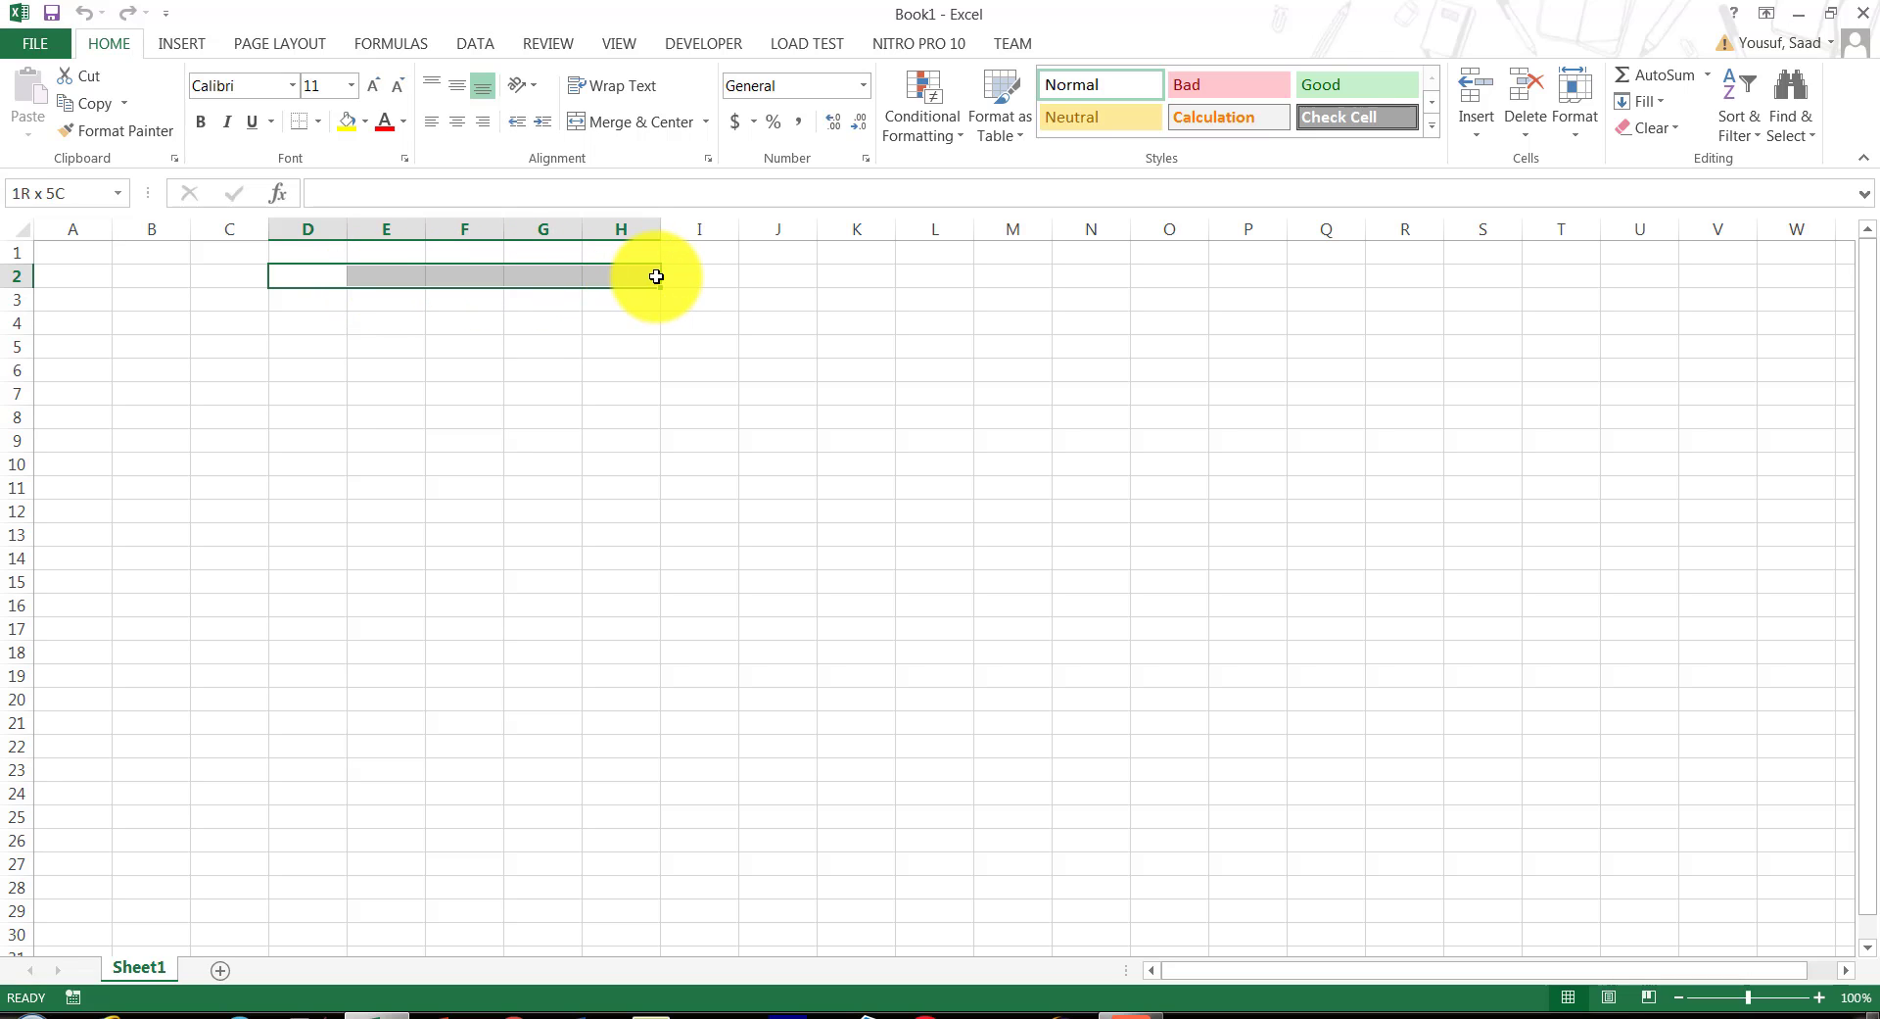
pyautogui.click(535, 346)
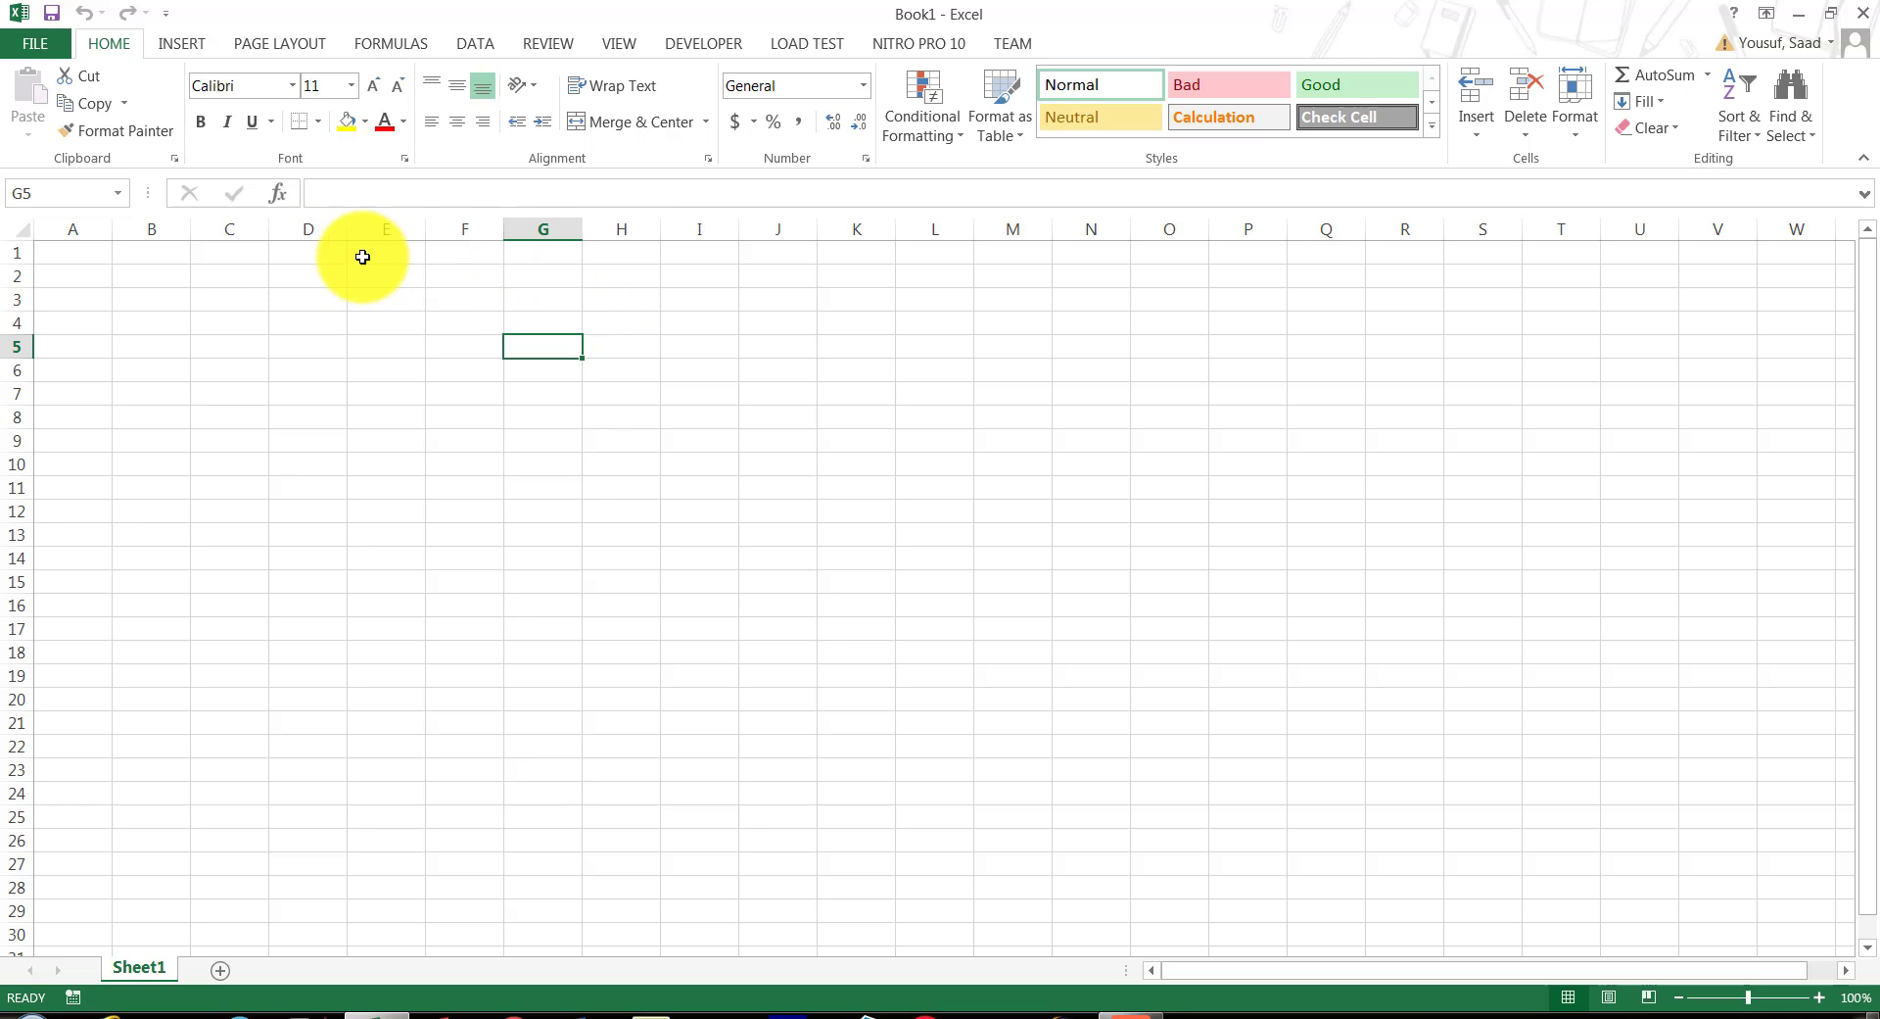
pyautogui.click(324, 249)
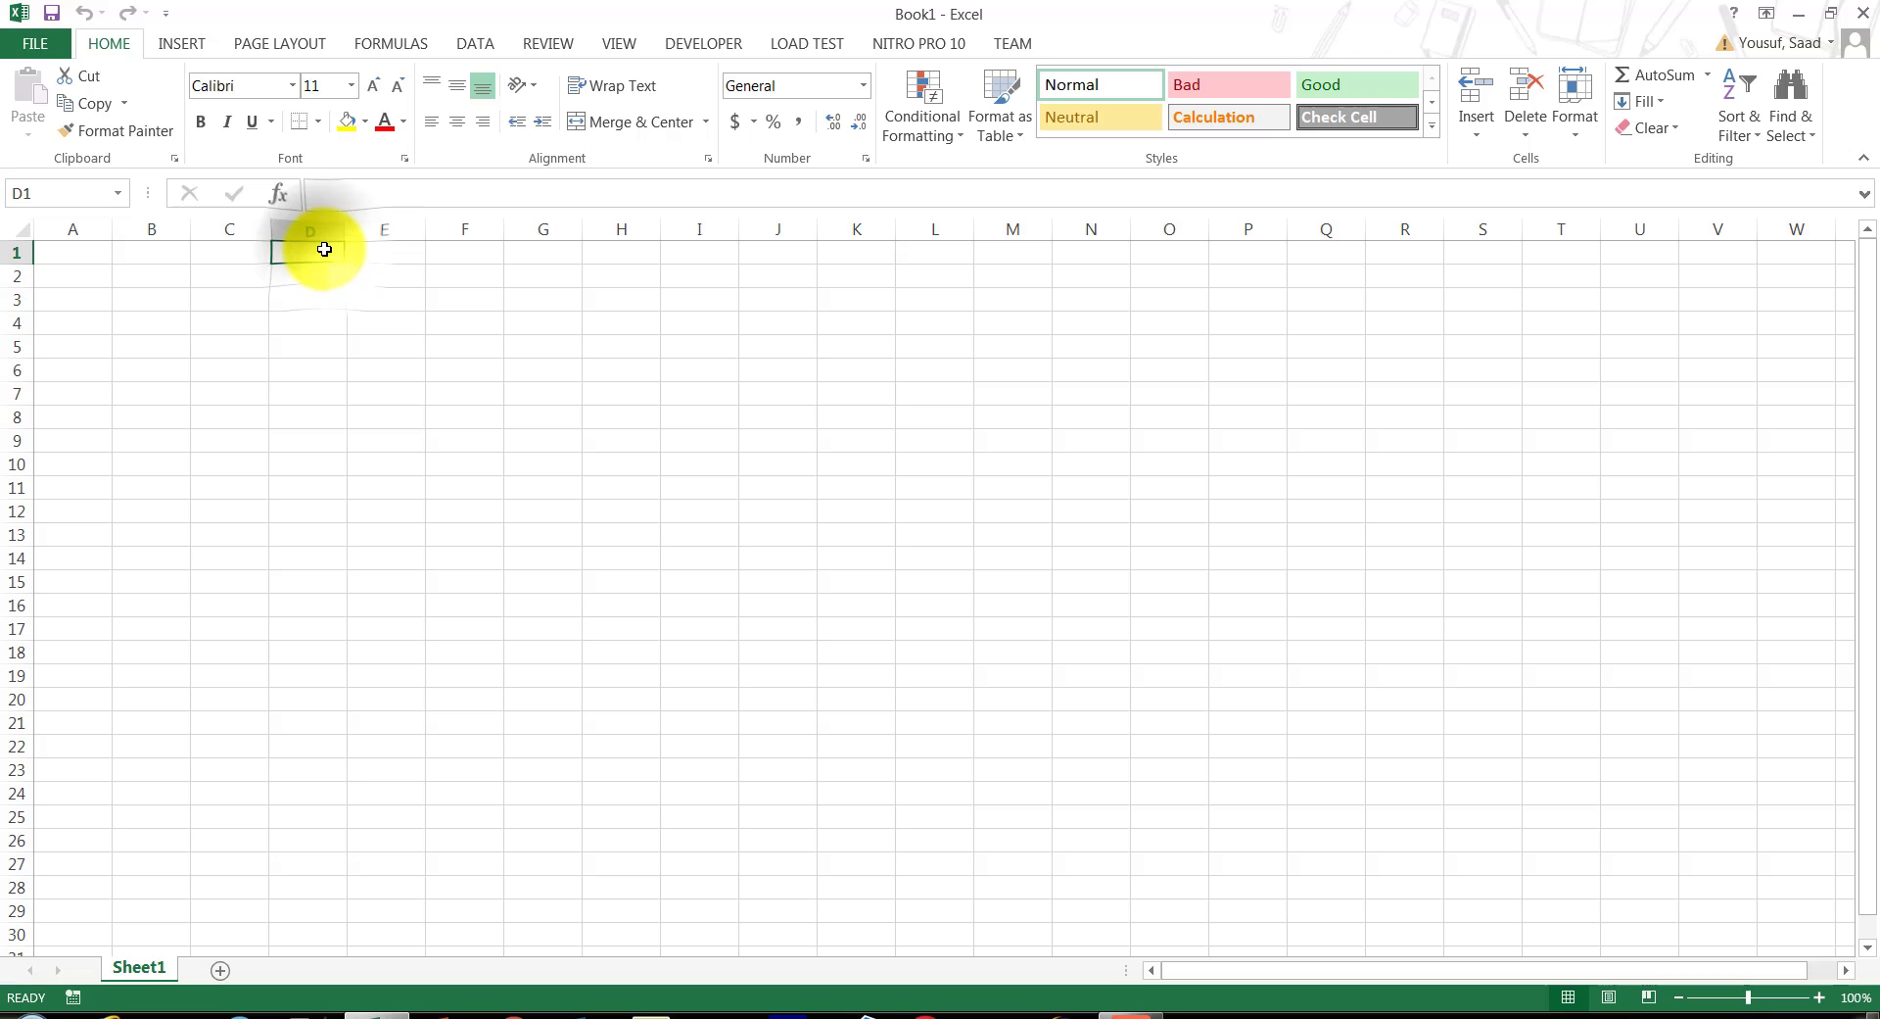
pyautogui.moveTo(325, 249); pyautogui.dragTo(564, 349)
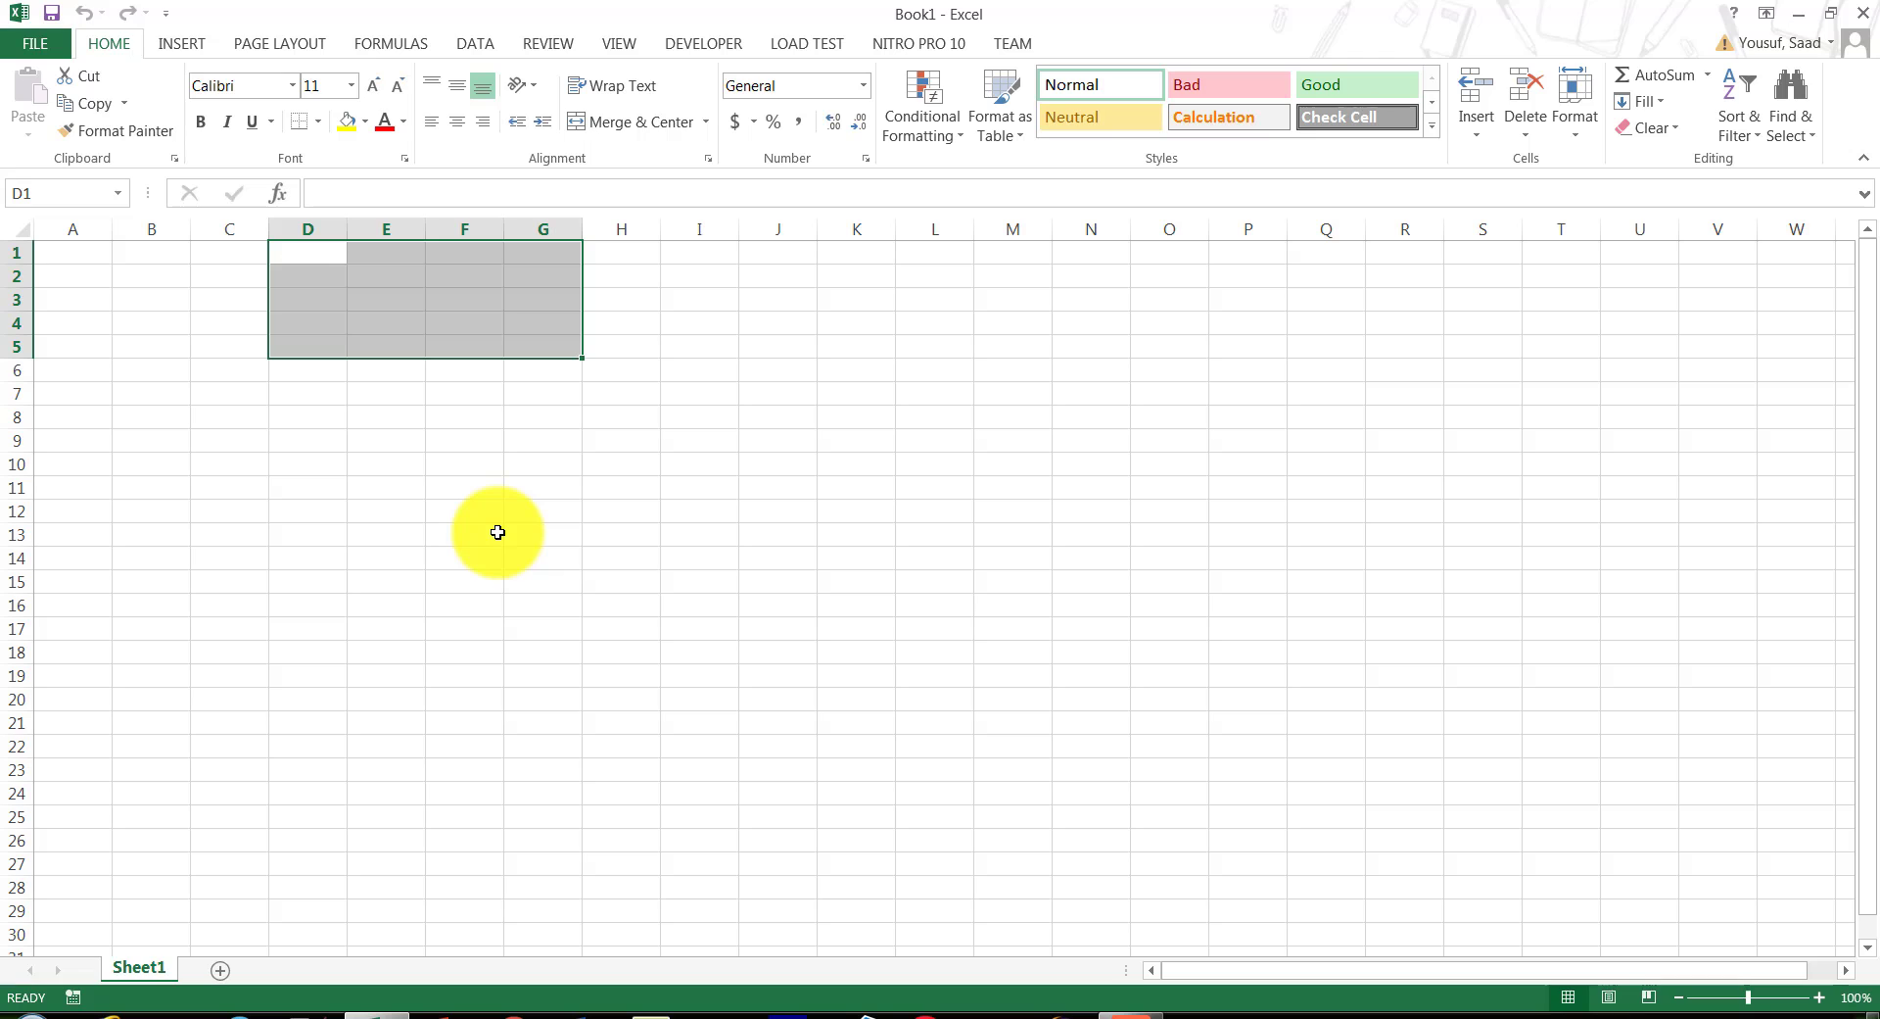
pyautogui.click(337, 490)
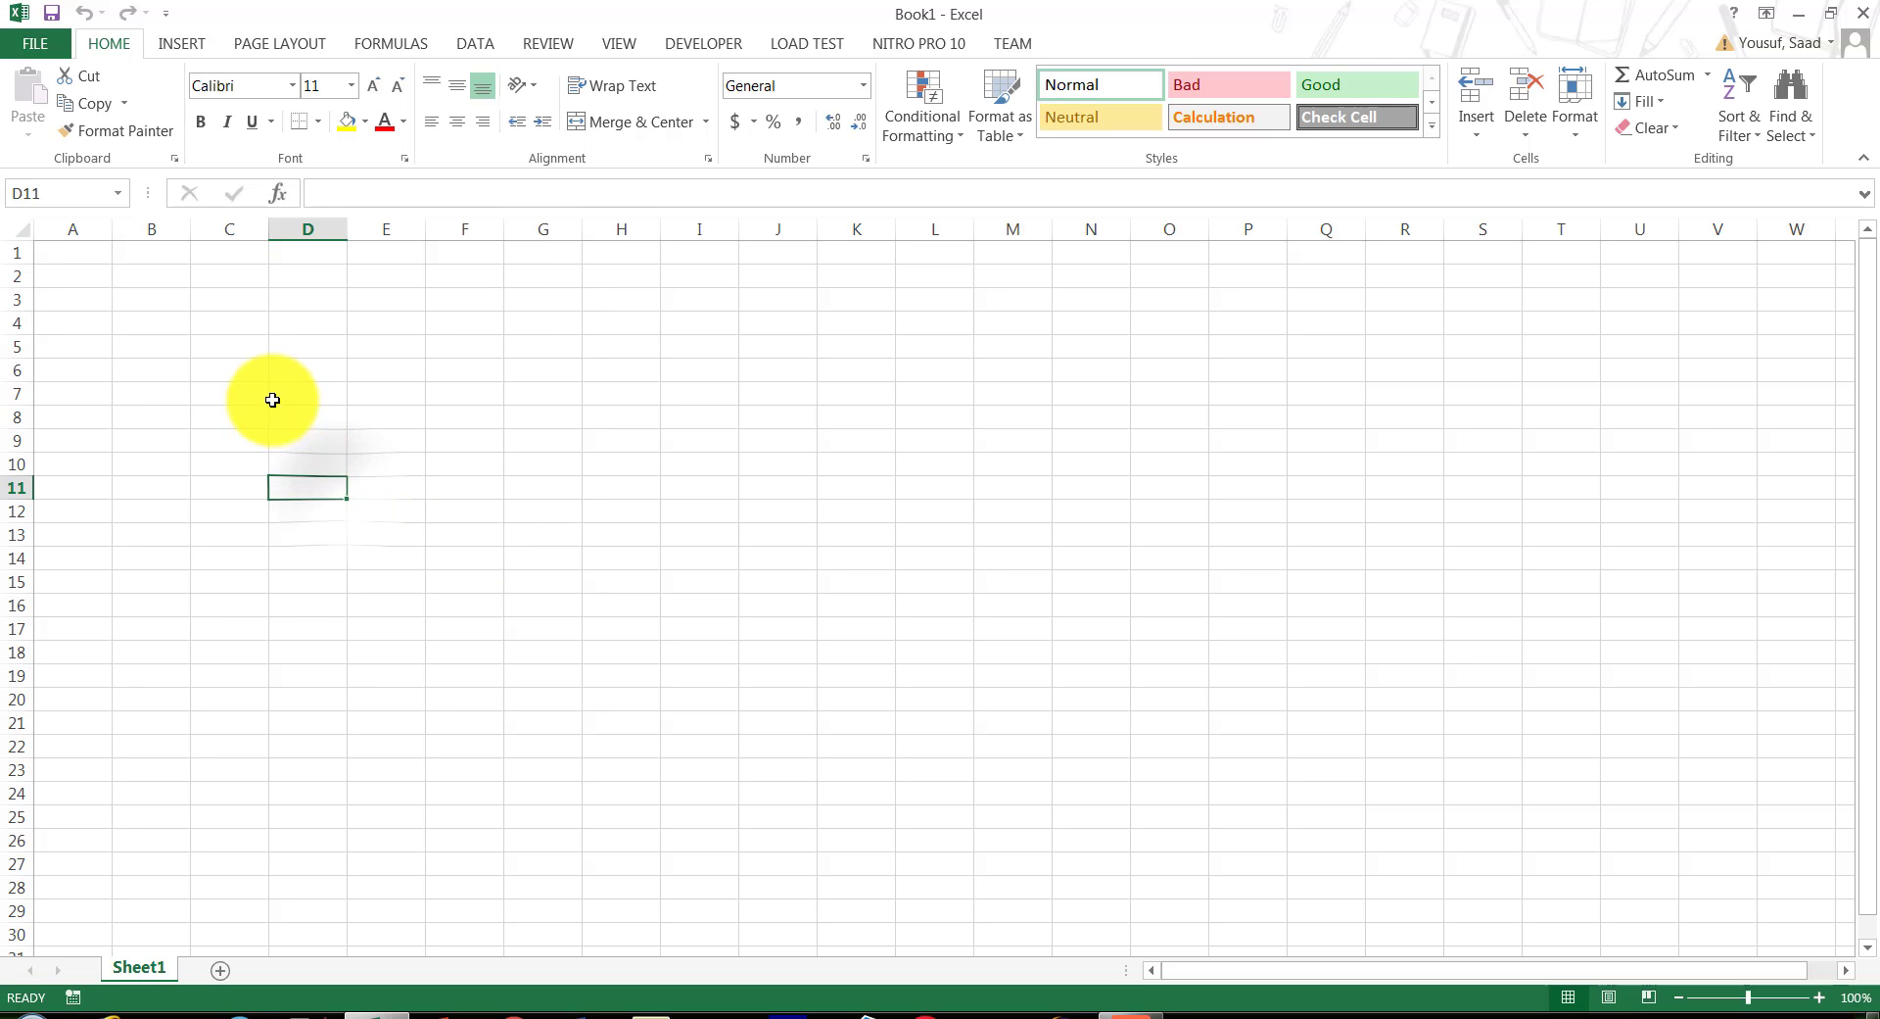
# Starting from cell B1, extend the selection to F1 and, separately, to F10, clearing each range.
pyautogui.click(153, 253)
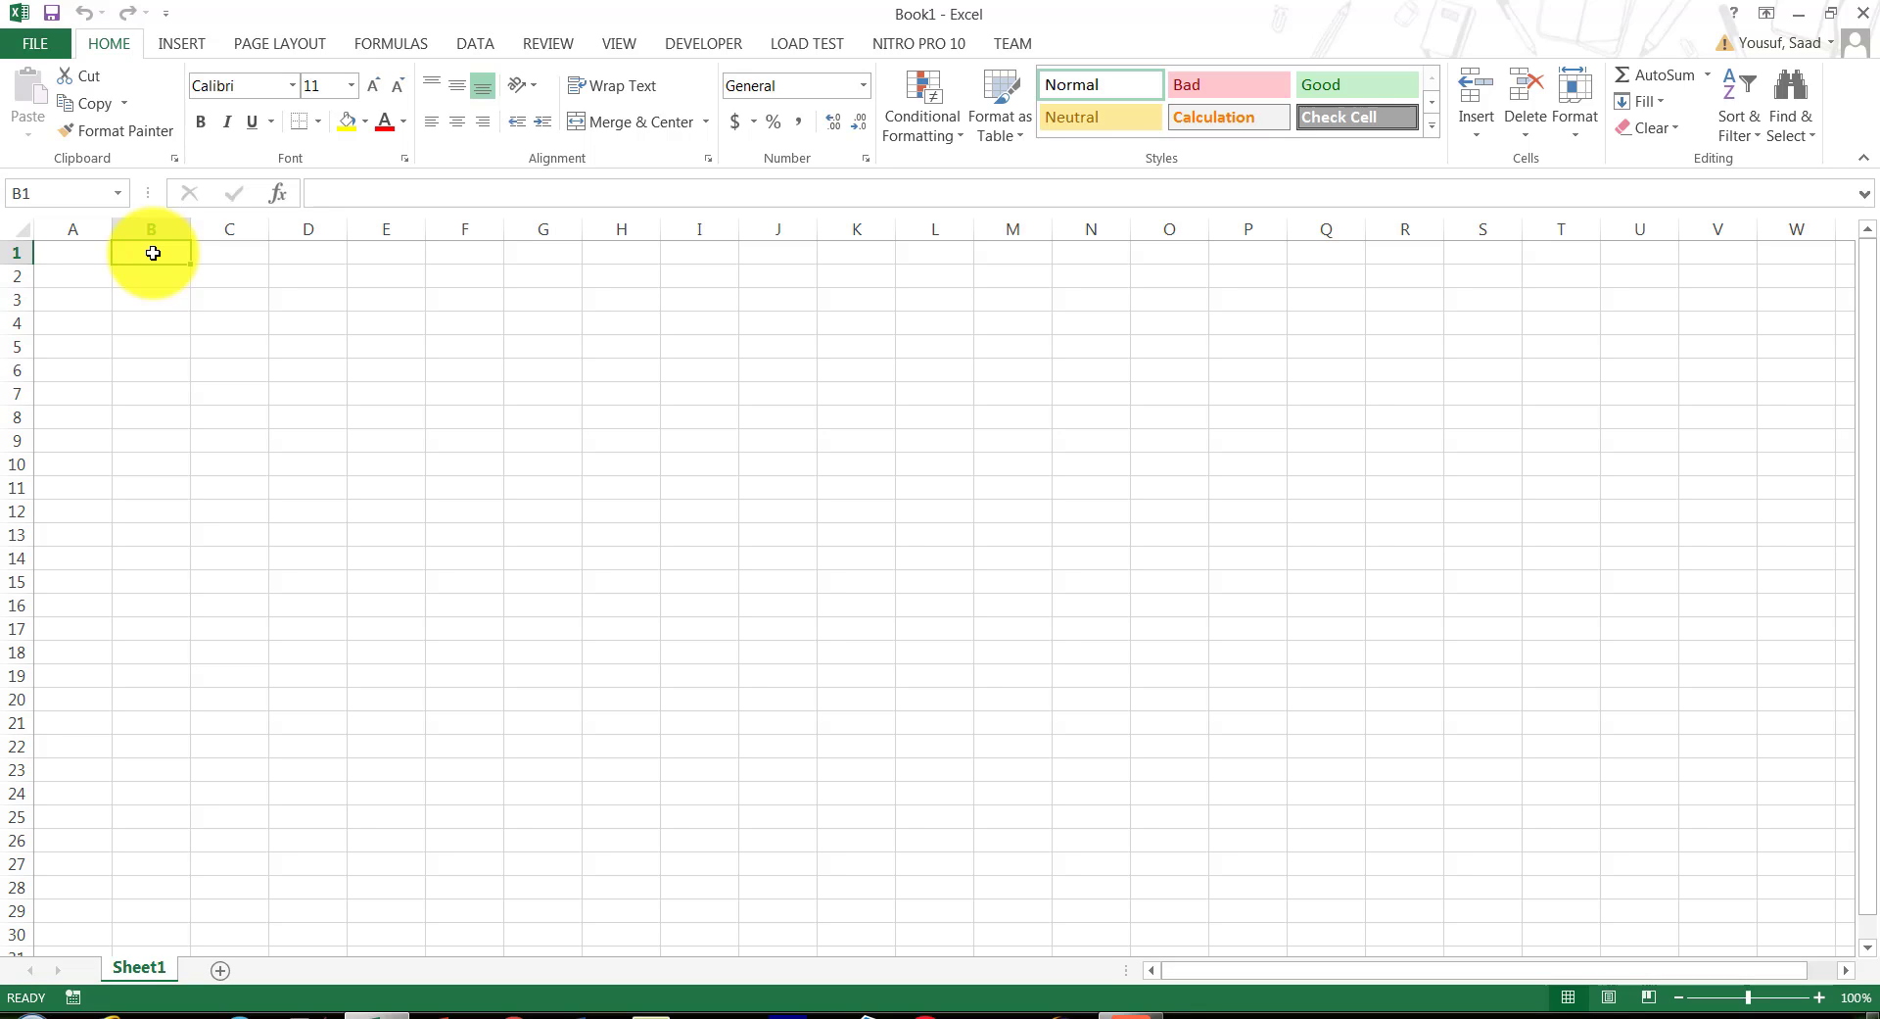
pyautogui.press('shift')
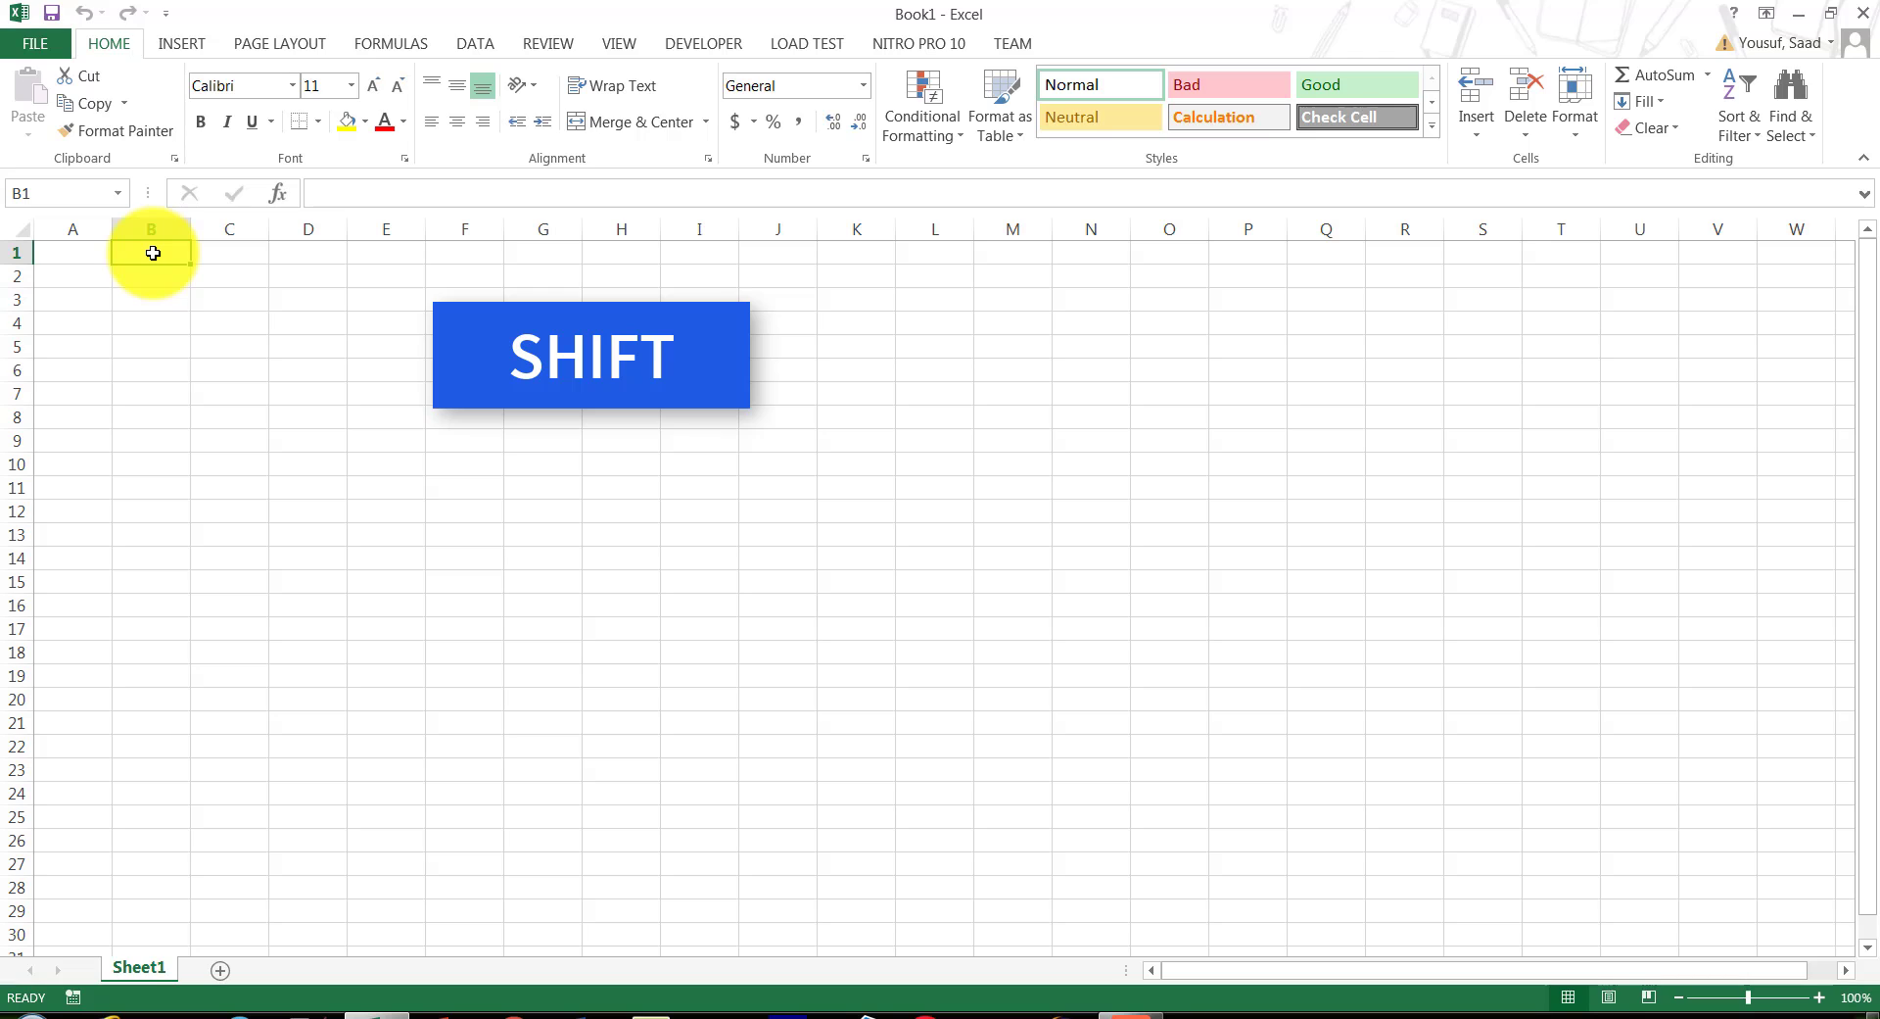
pyautogui.keyDown('shift'); pyautogui.click(466, 252); pyautogui.keyUp('shift')
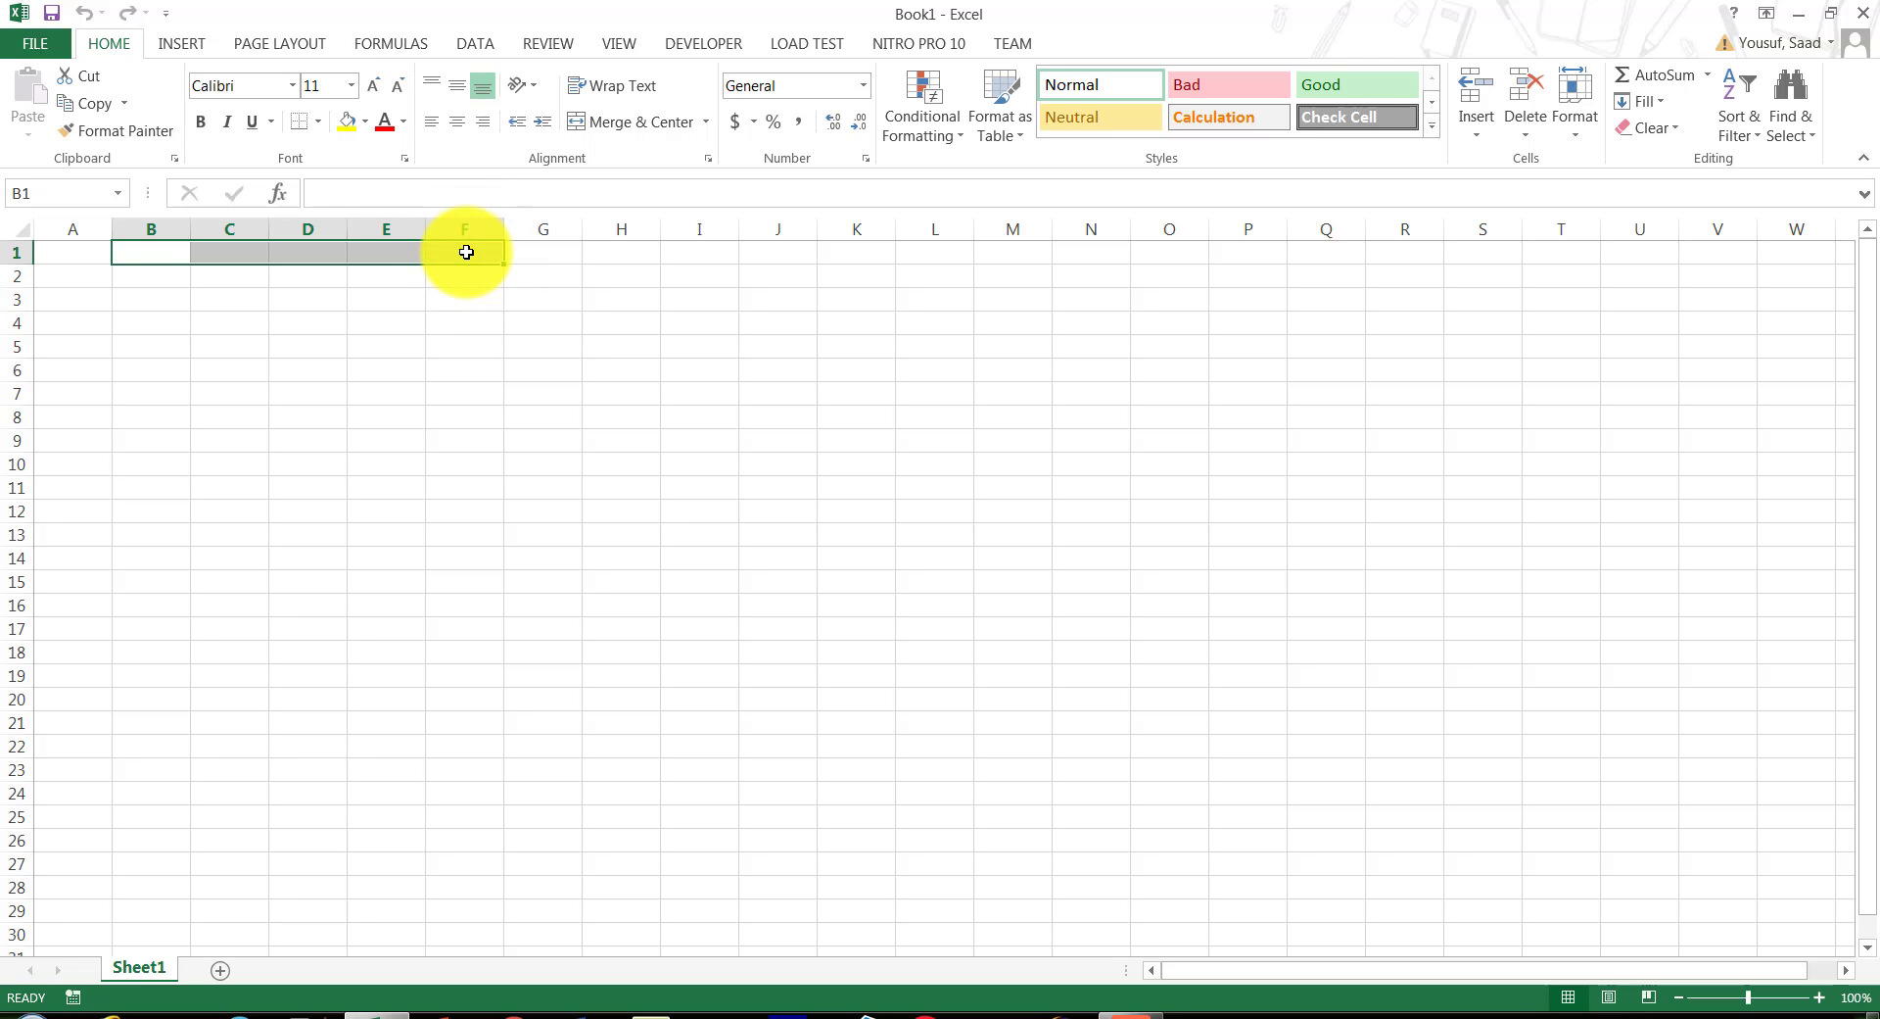
pyautogui.click(365, 364)
pyautogui.click(170, 258)
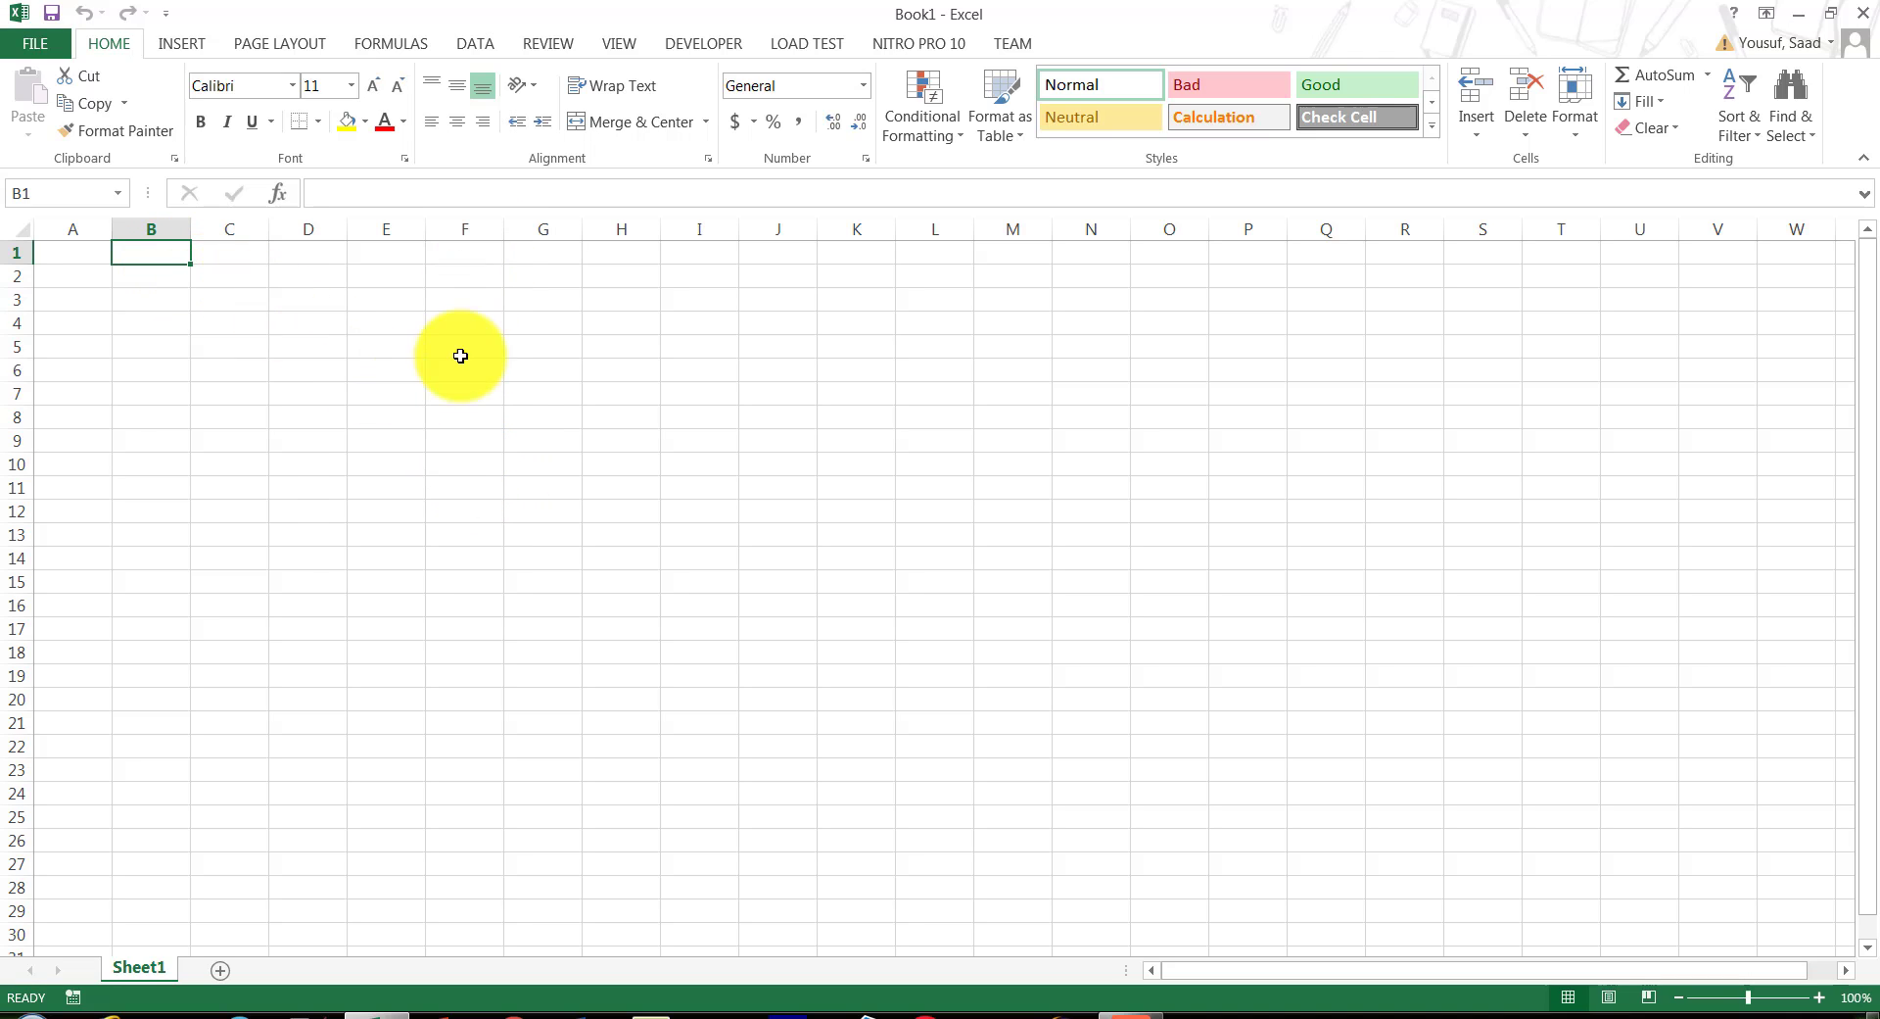
pyautogui.keyDown('shift'); pyautogui.click(456, 466); pyautogui.keyUp('shift')
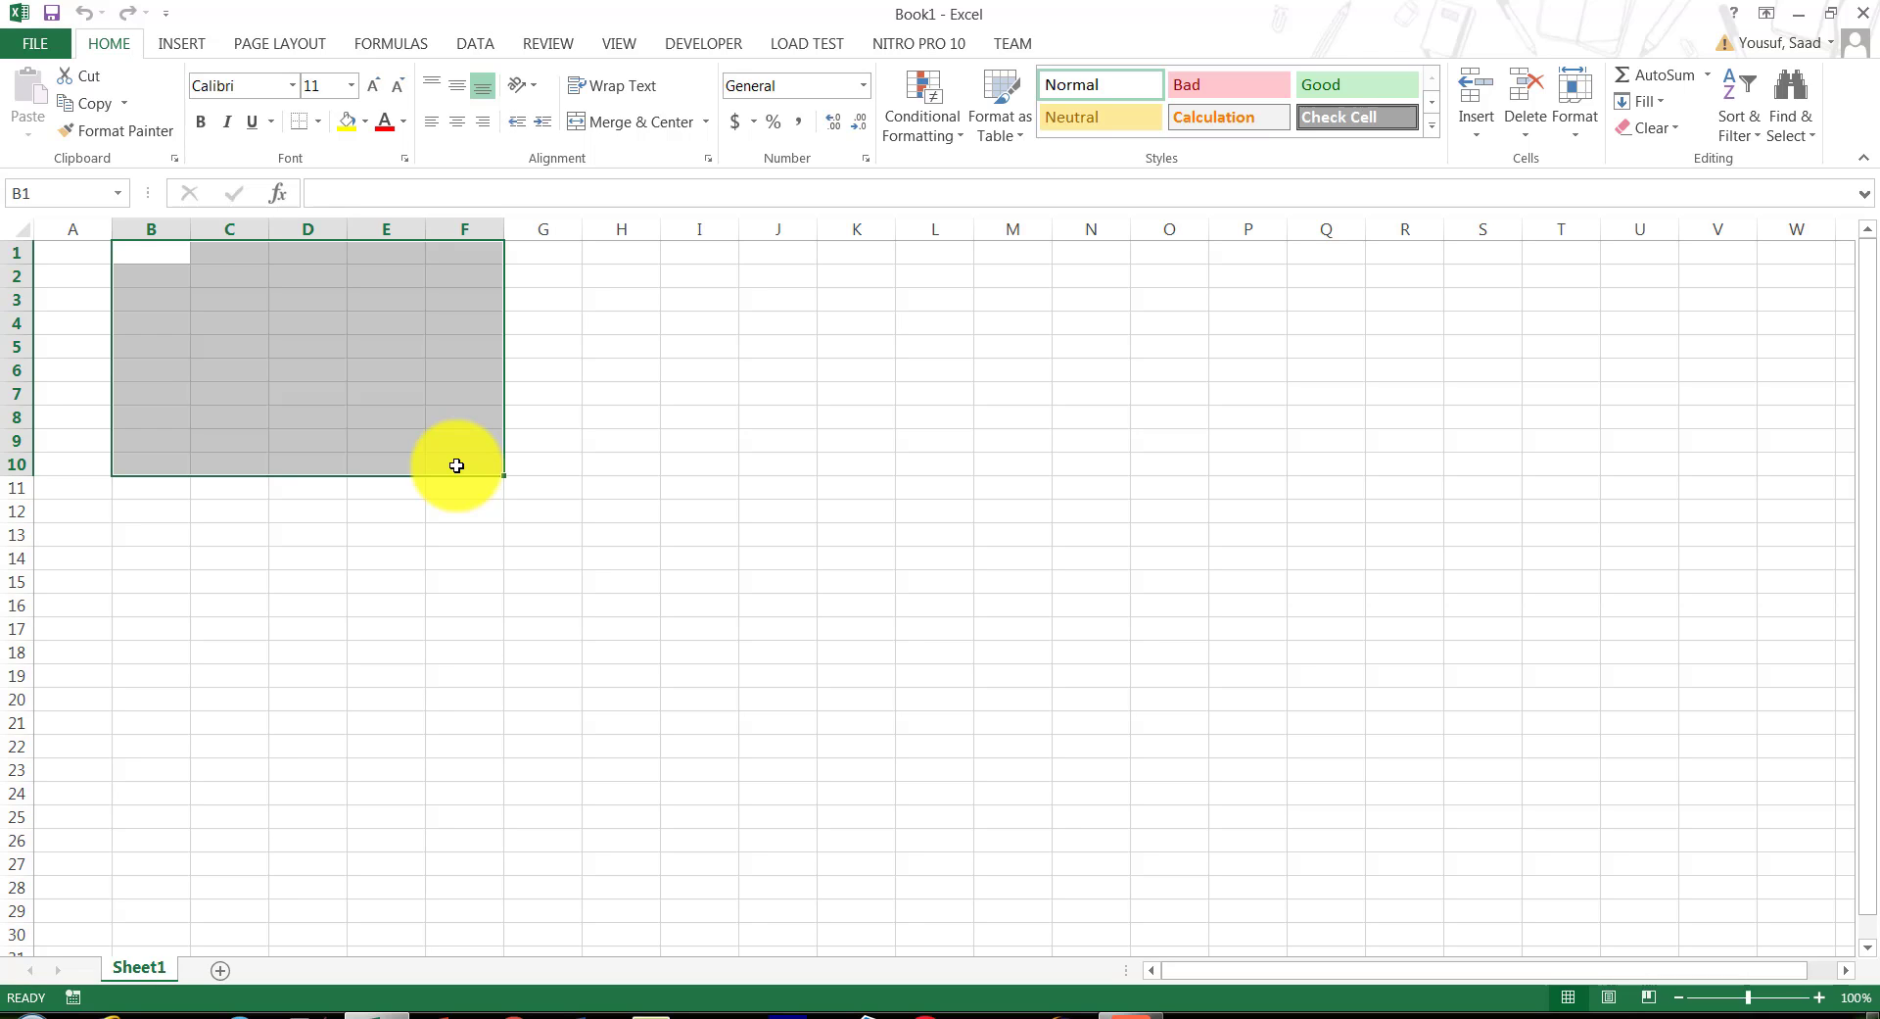
pyautogui.click(338, 399)
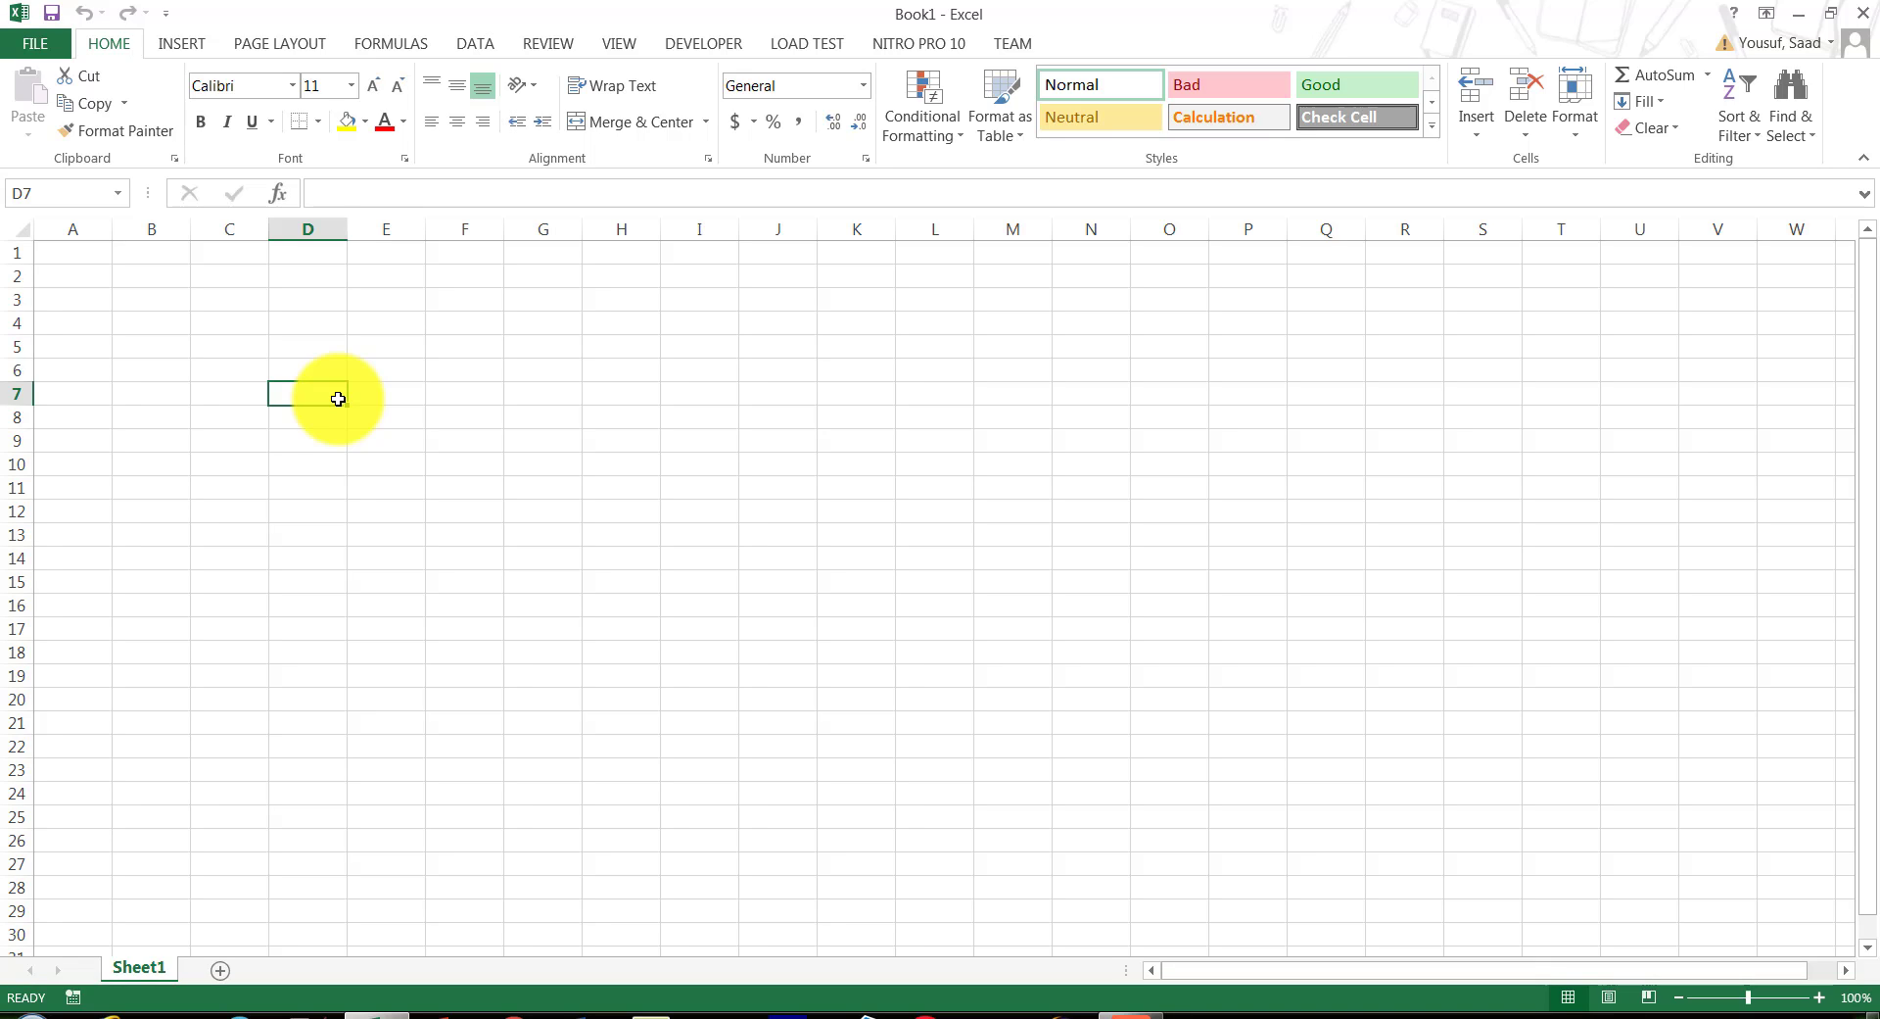
# Select the non-adjacent cells B1 and D1 together, leaving C1 out, and clear the selection.
pyautogui.click(162, 251)
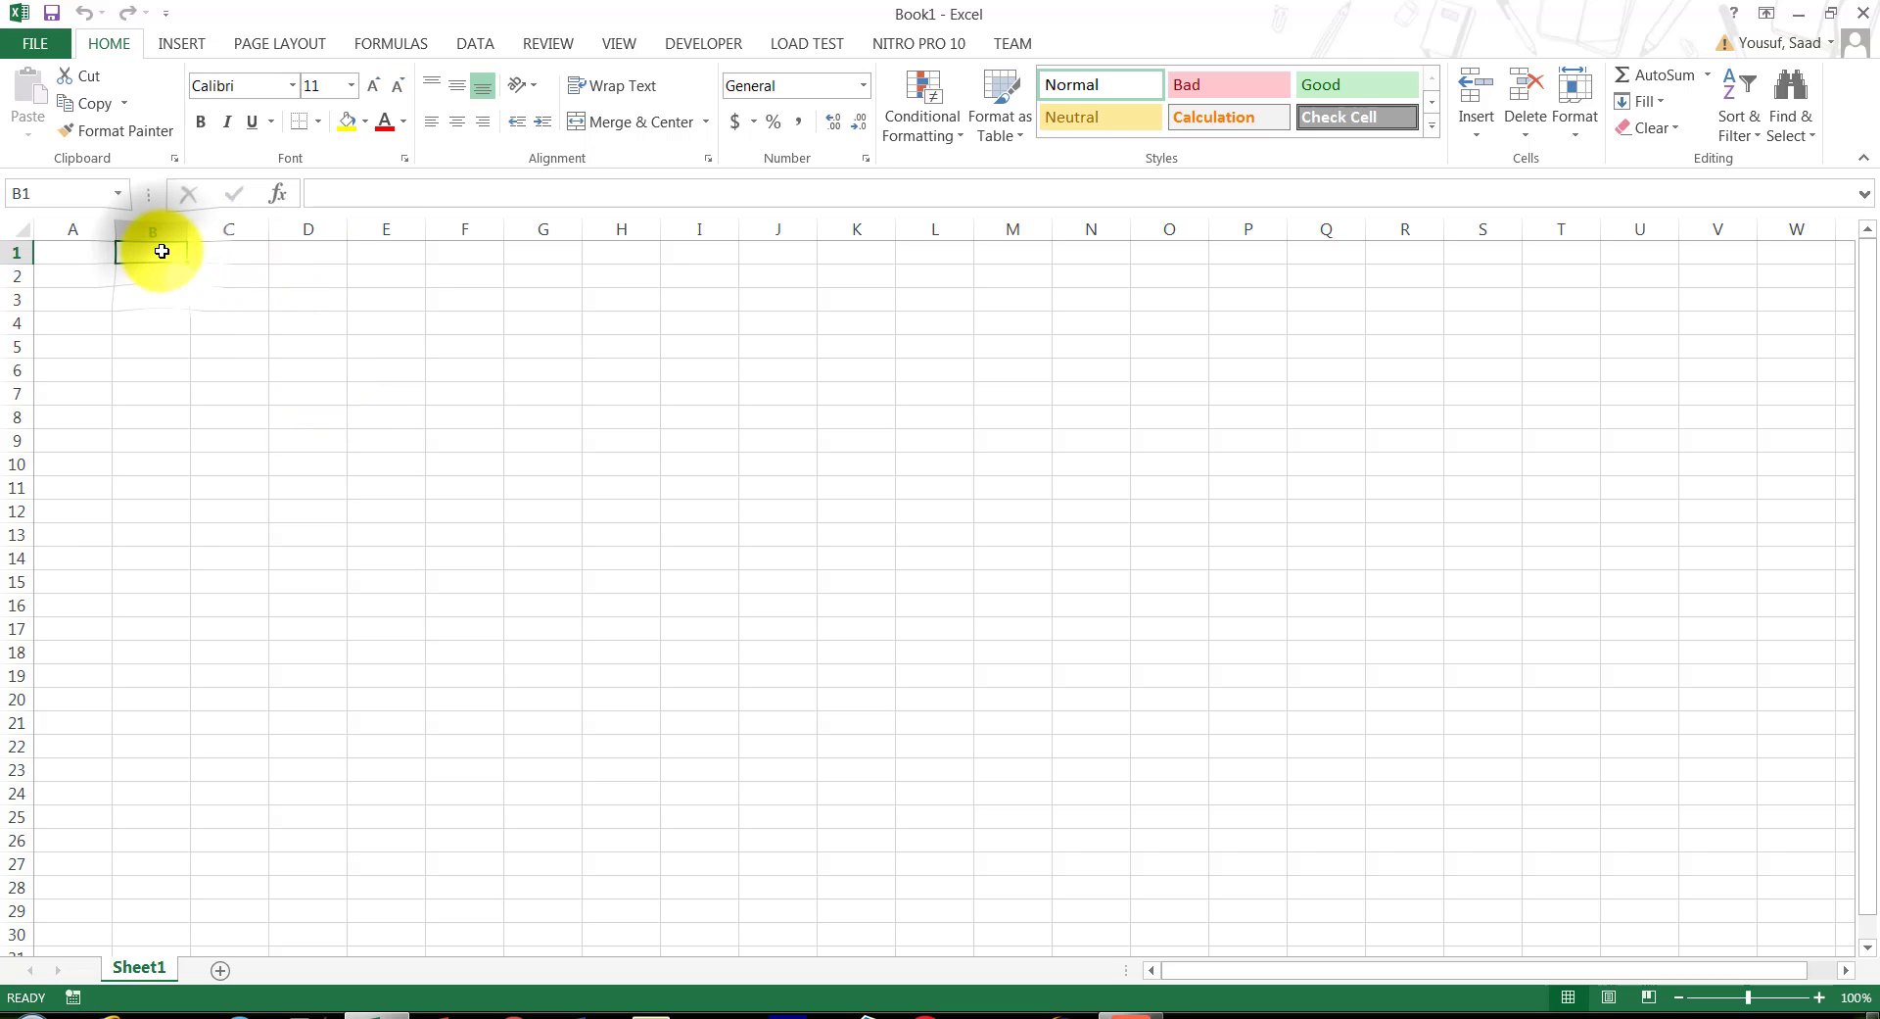
pyautogui.press('ctrl')
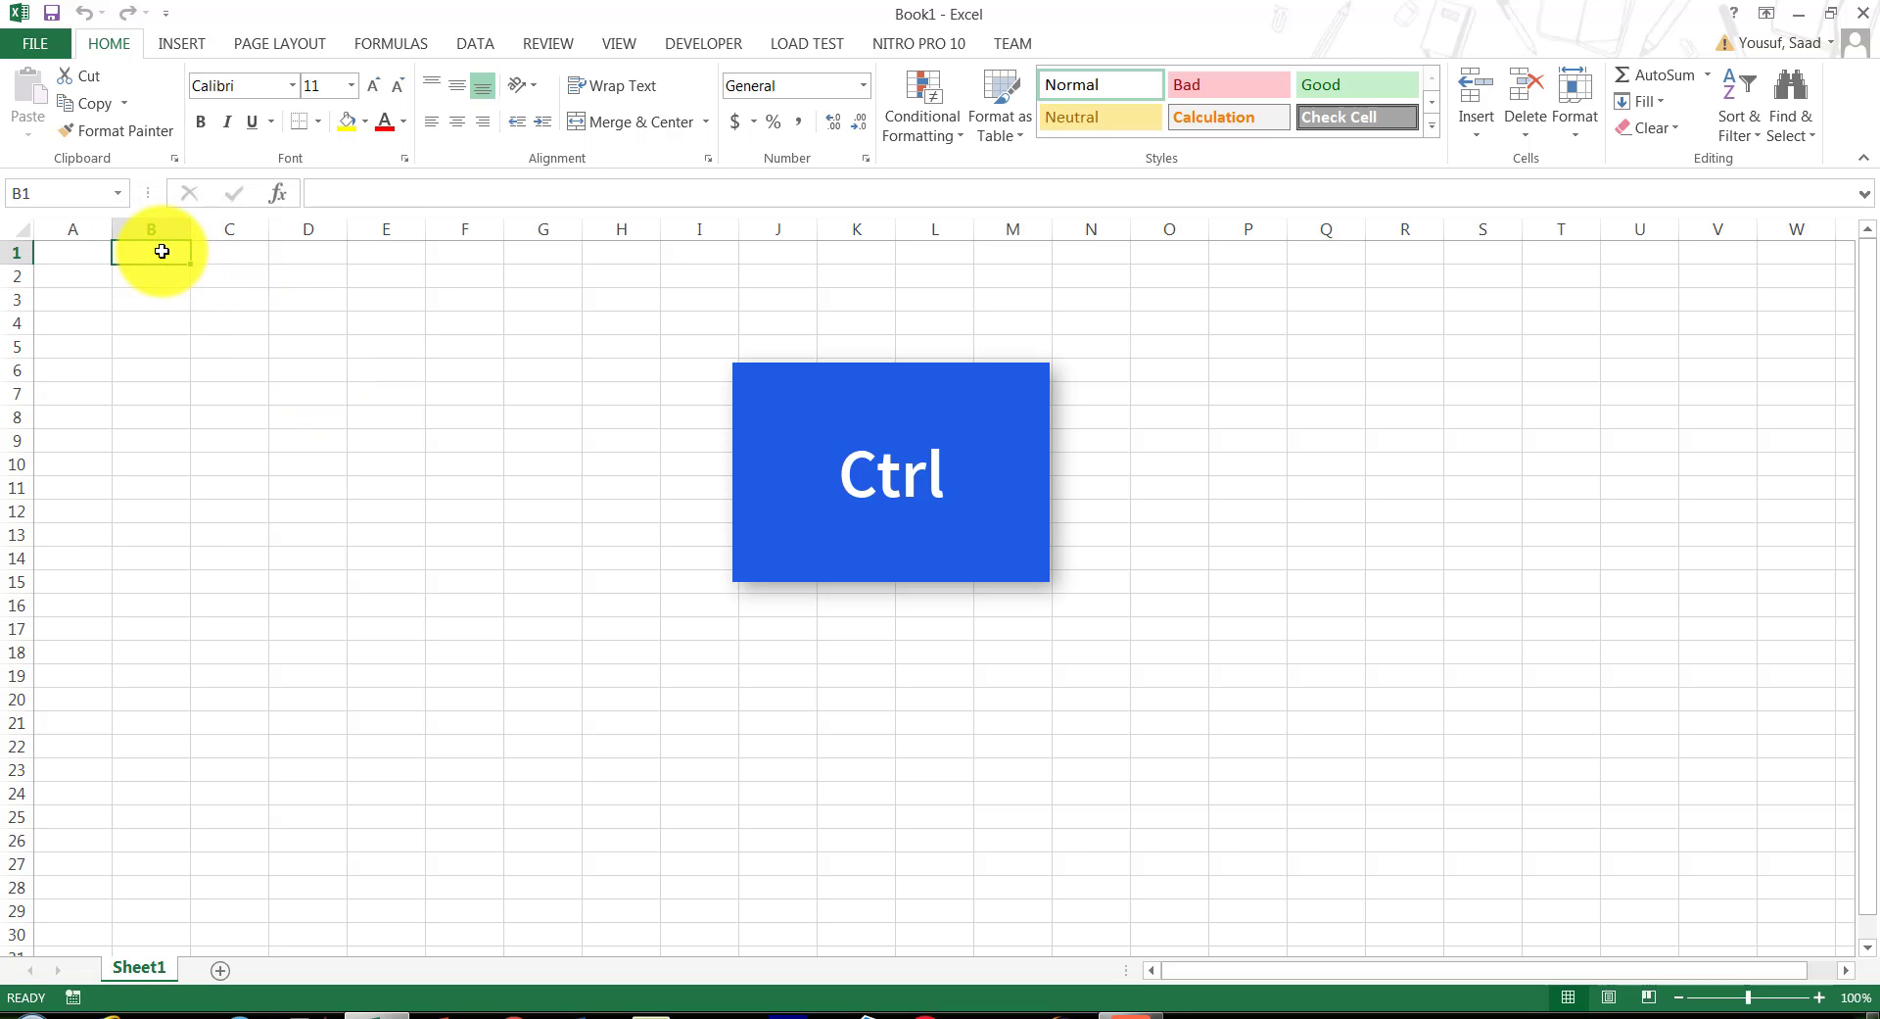
pyautogui.keyDown('ctrl'); pyautogui.click(299, 257); pyautogui.keyUp('ctrl')
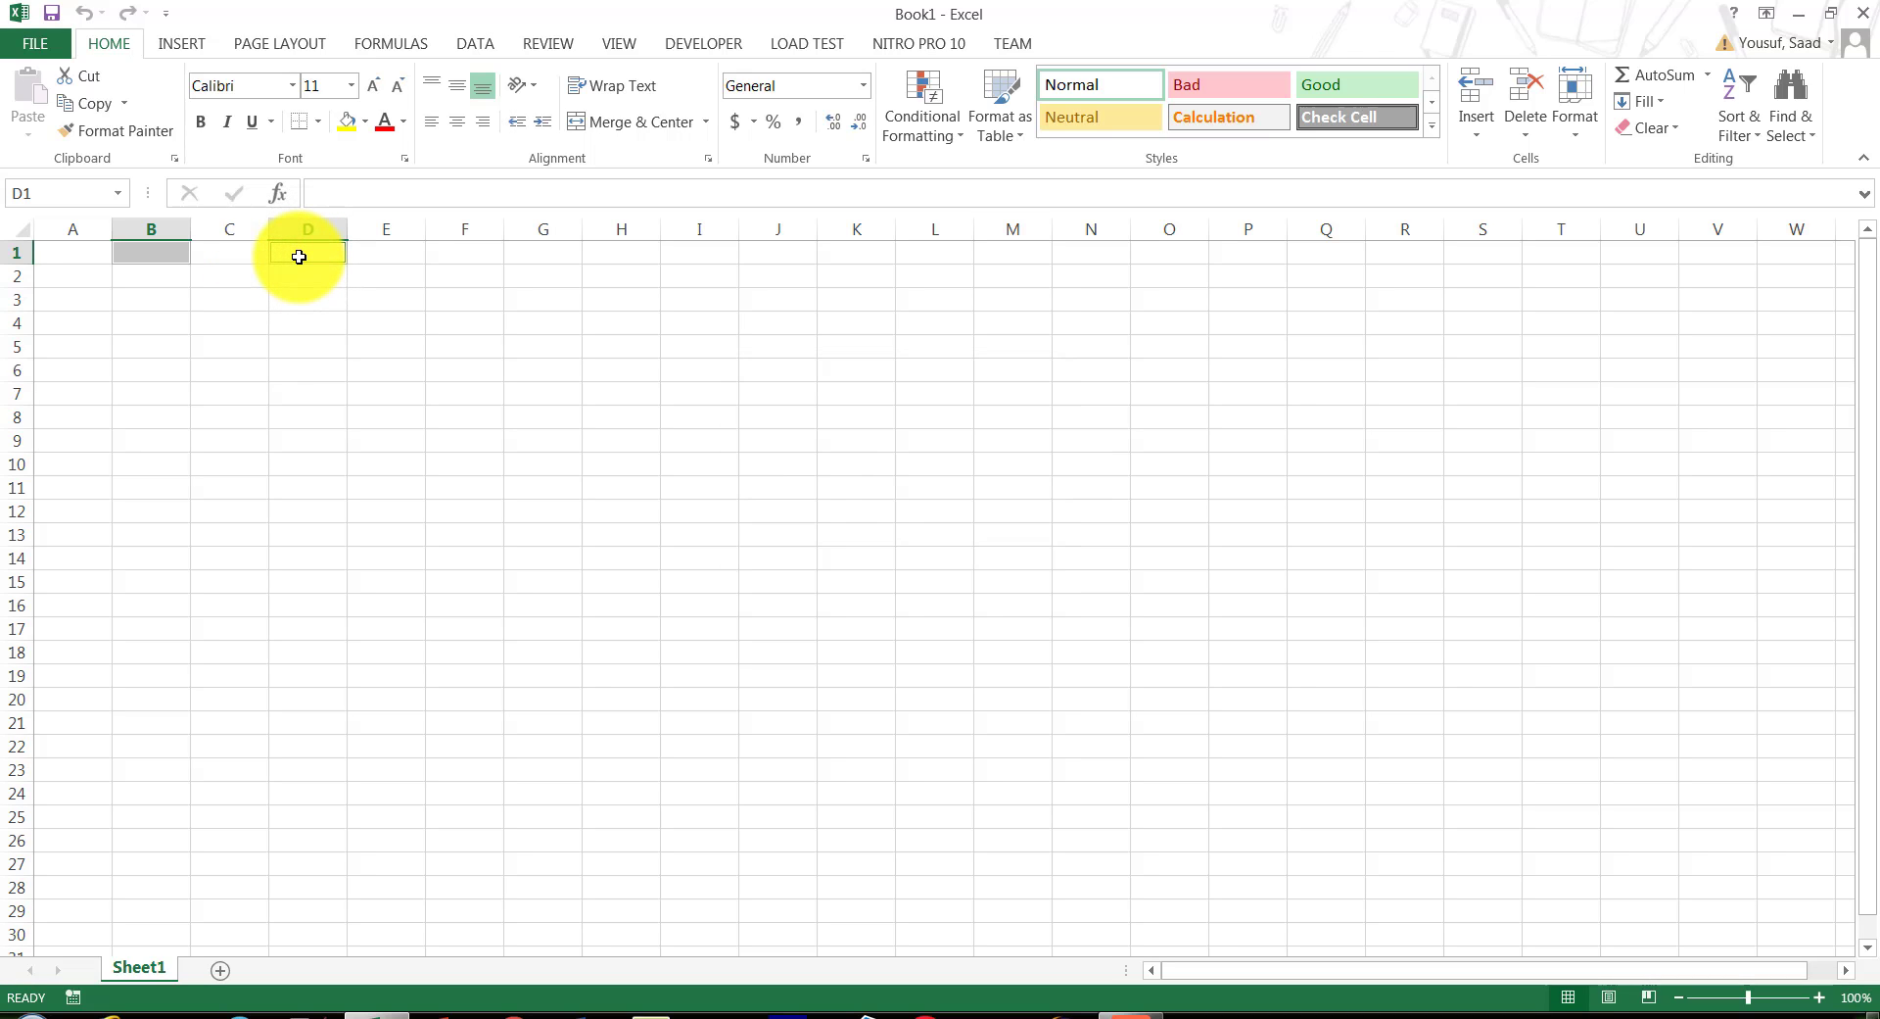
pyautogui.click(304, 389)
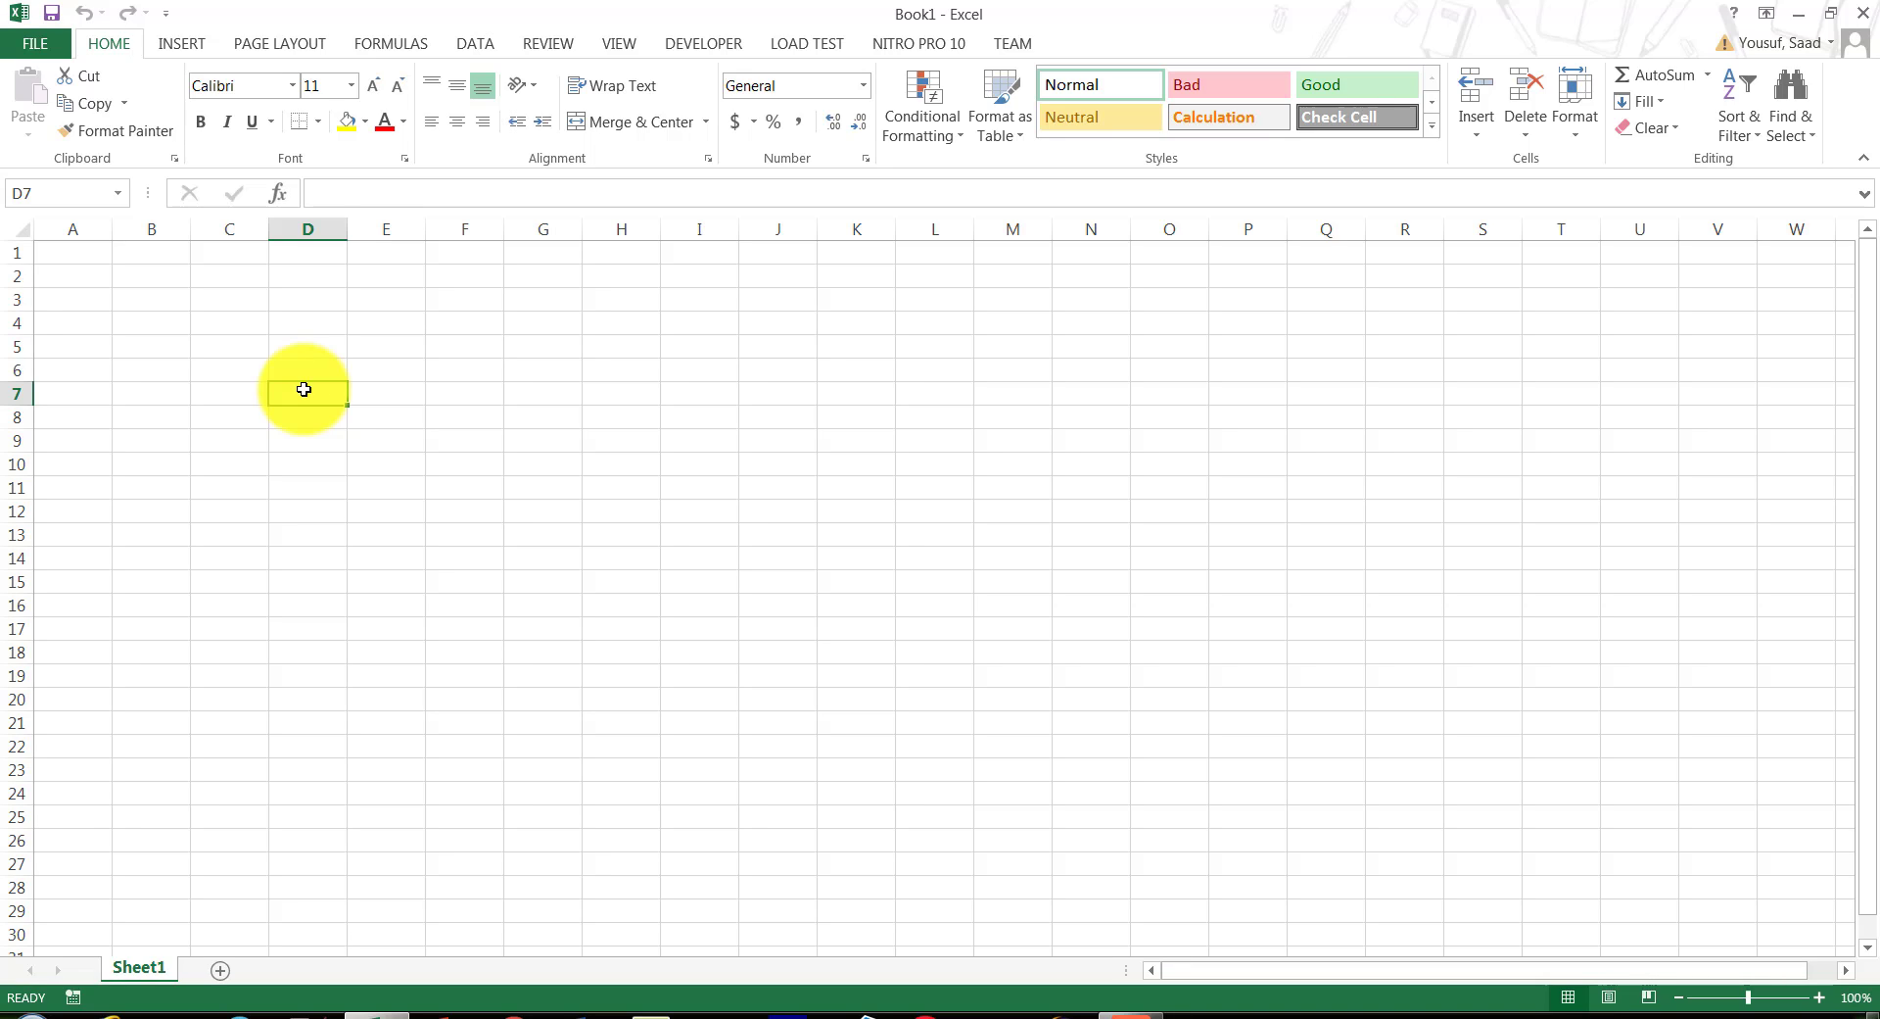
# Select the two separate ranges B1:B5 and D1:D5 at the same time, and clear the selection.
pyautogui.click(161, 256)
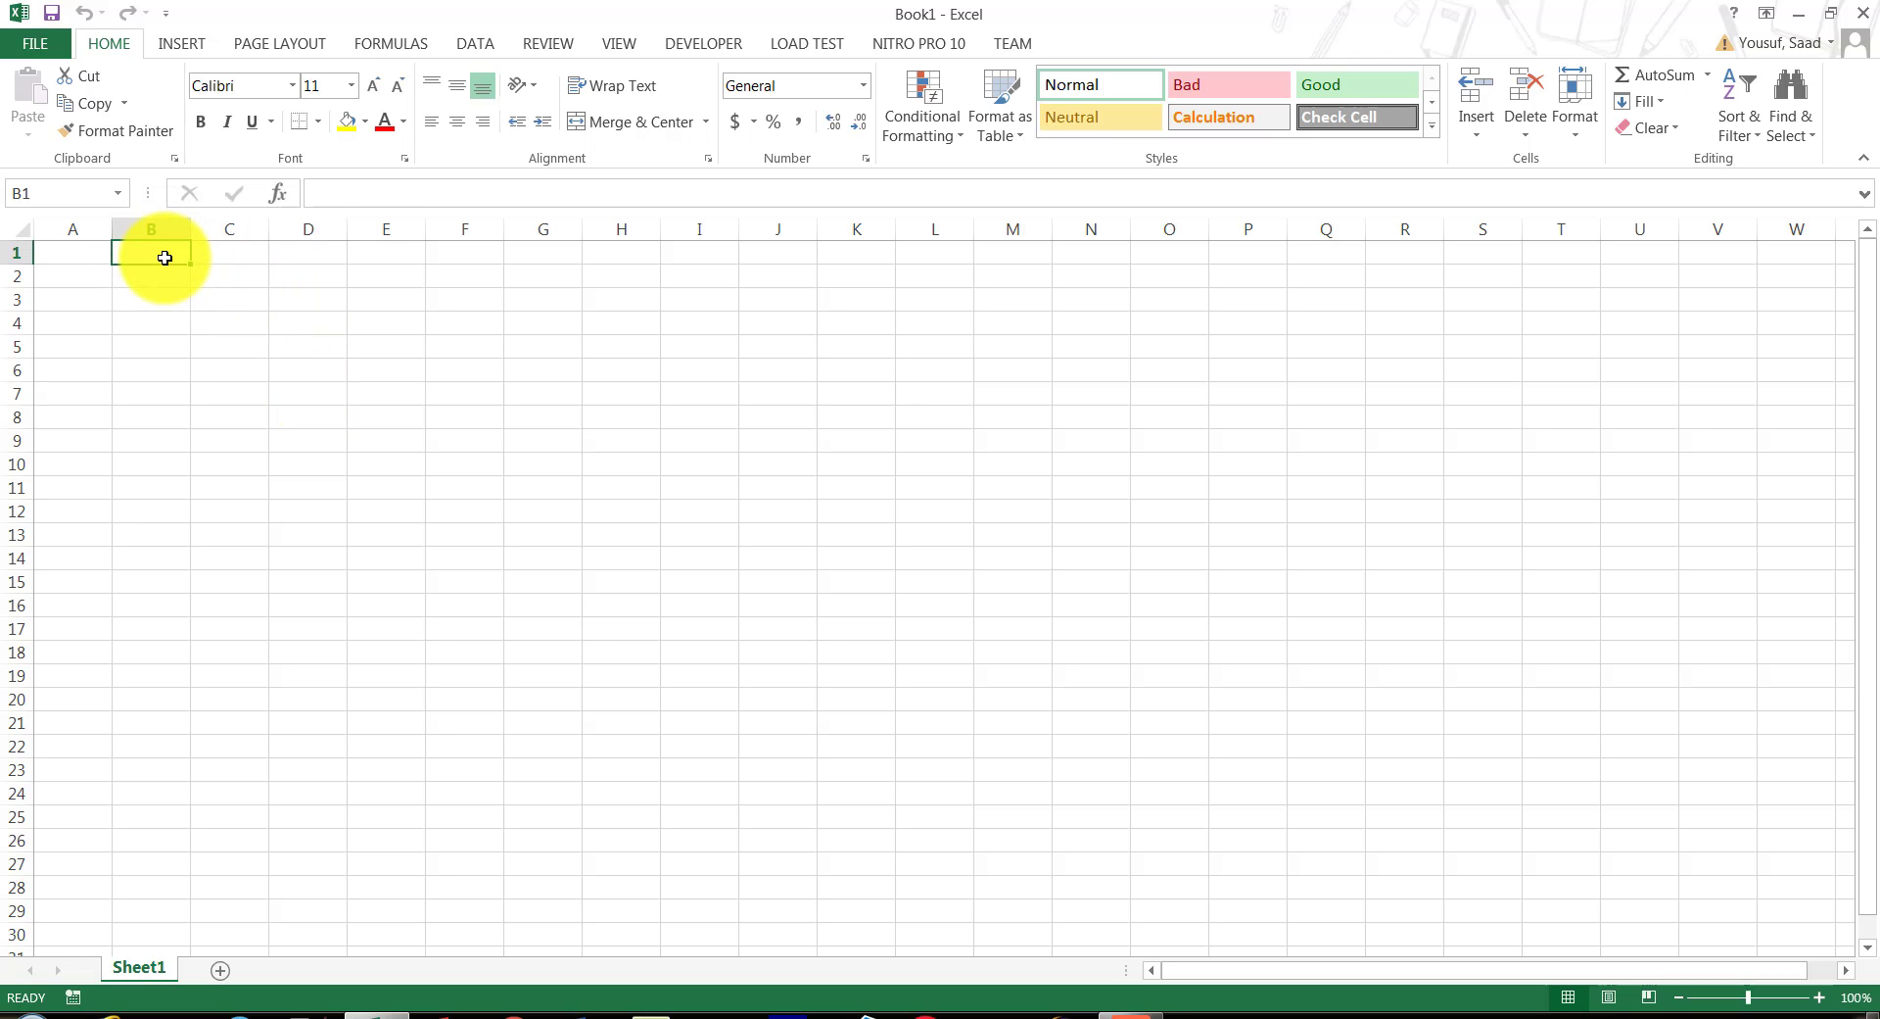
pyautogui.keyDown('shift'); pyautogui.click(153, 355); pyautogui.keyUp('shift')
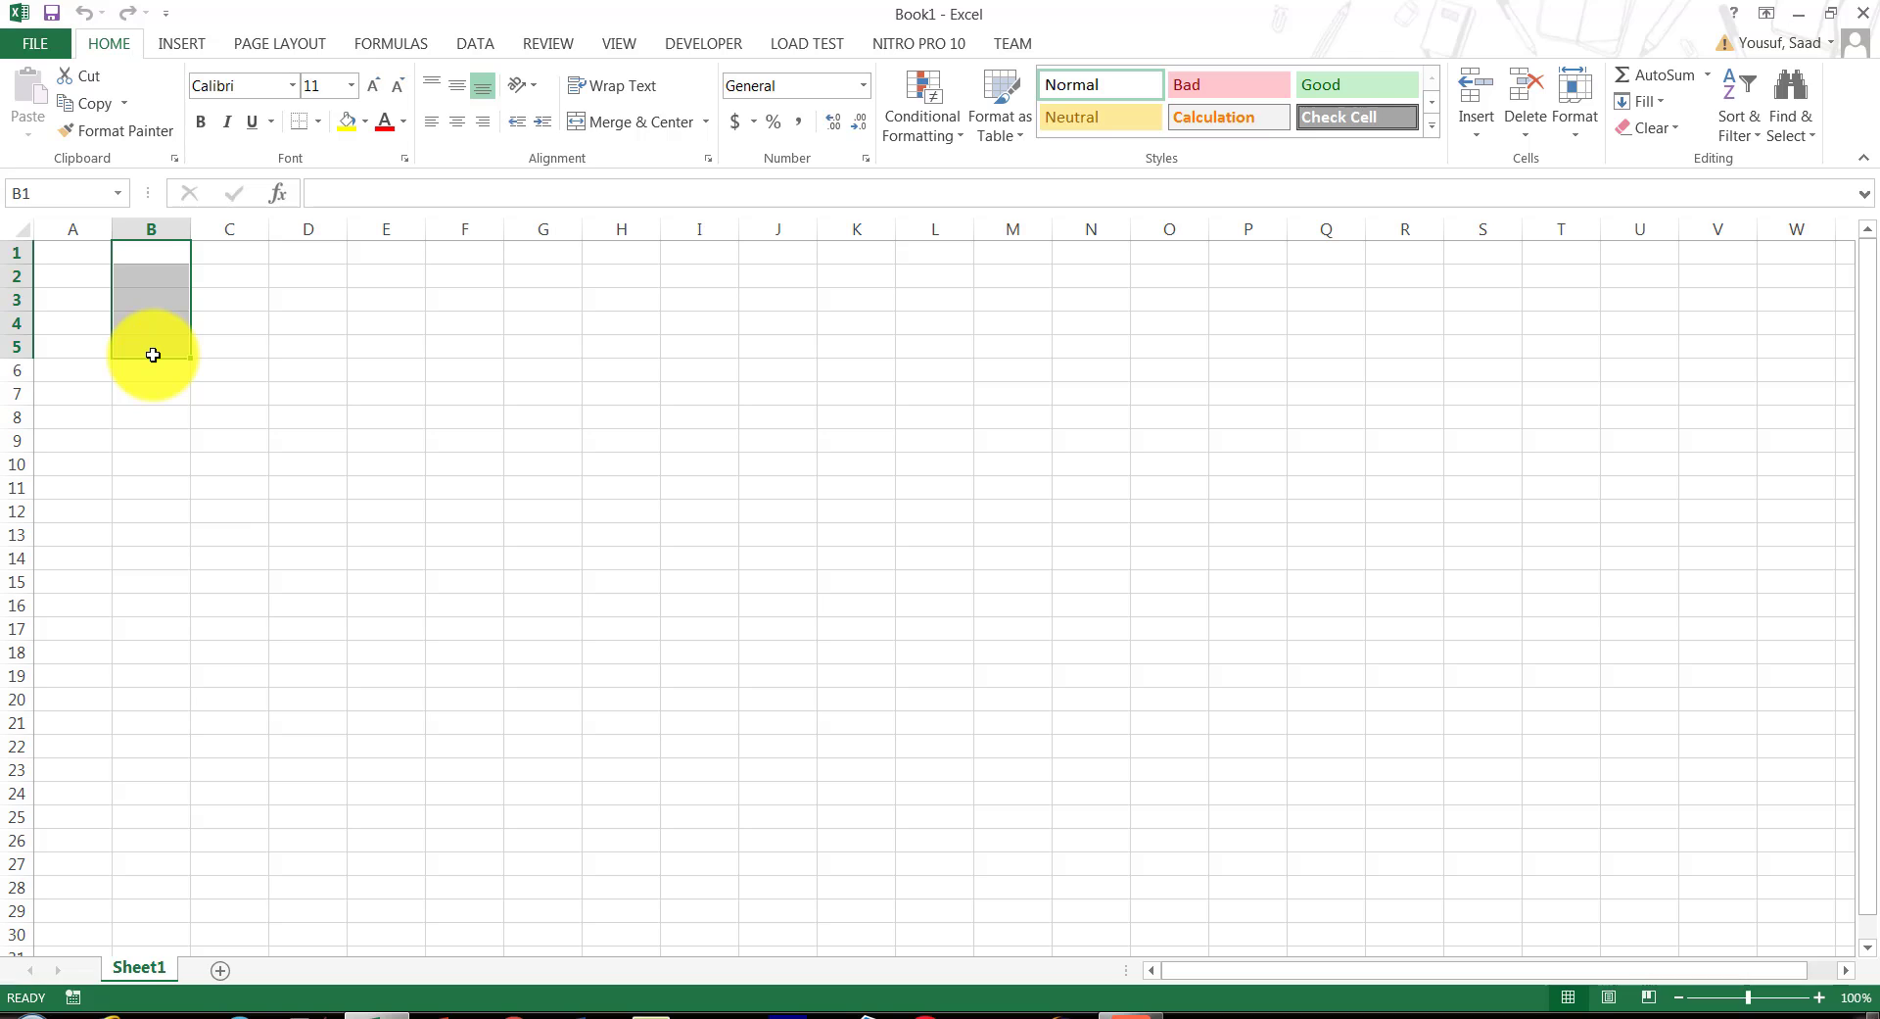
pyautogui.keyDown('ctrl'); pyautogui.click(297, 253); pyautogui.keyUp('ctrl')
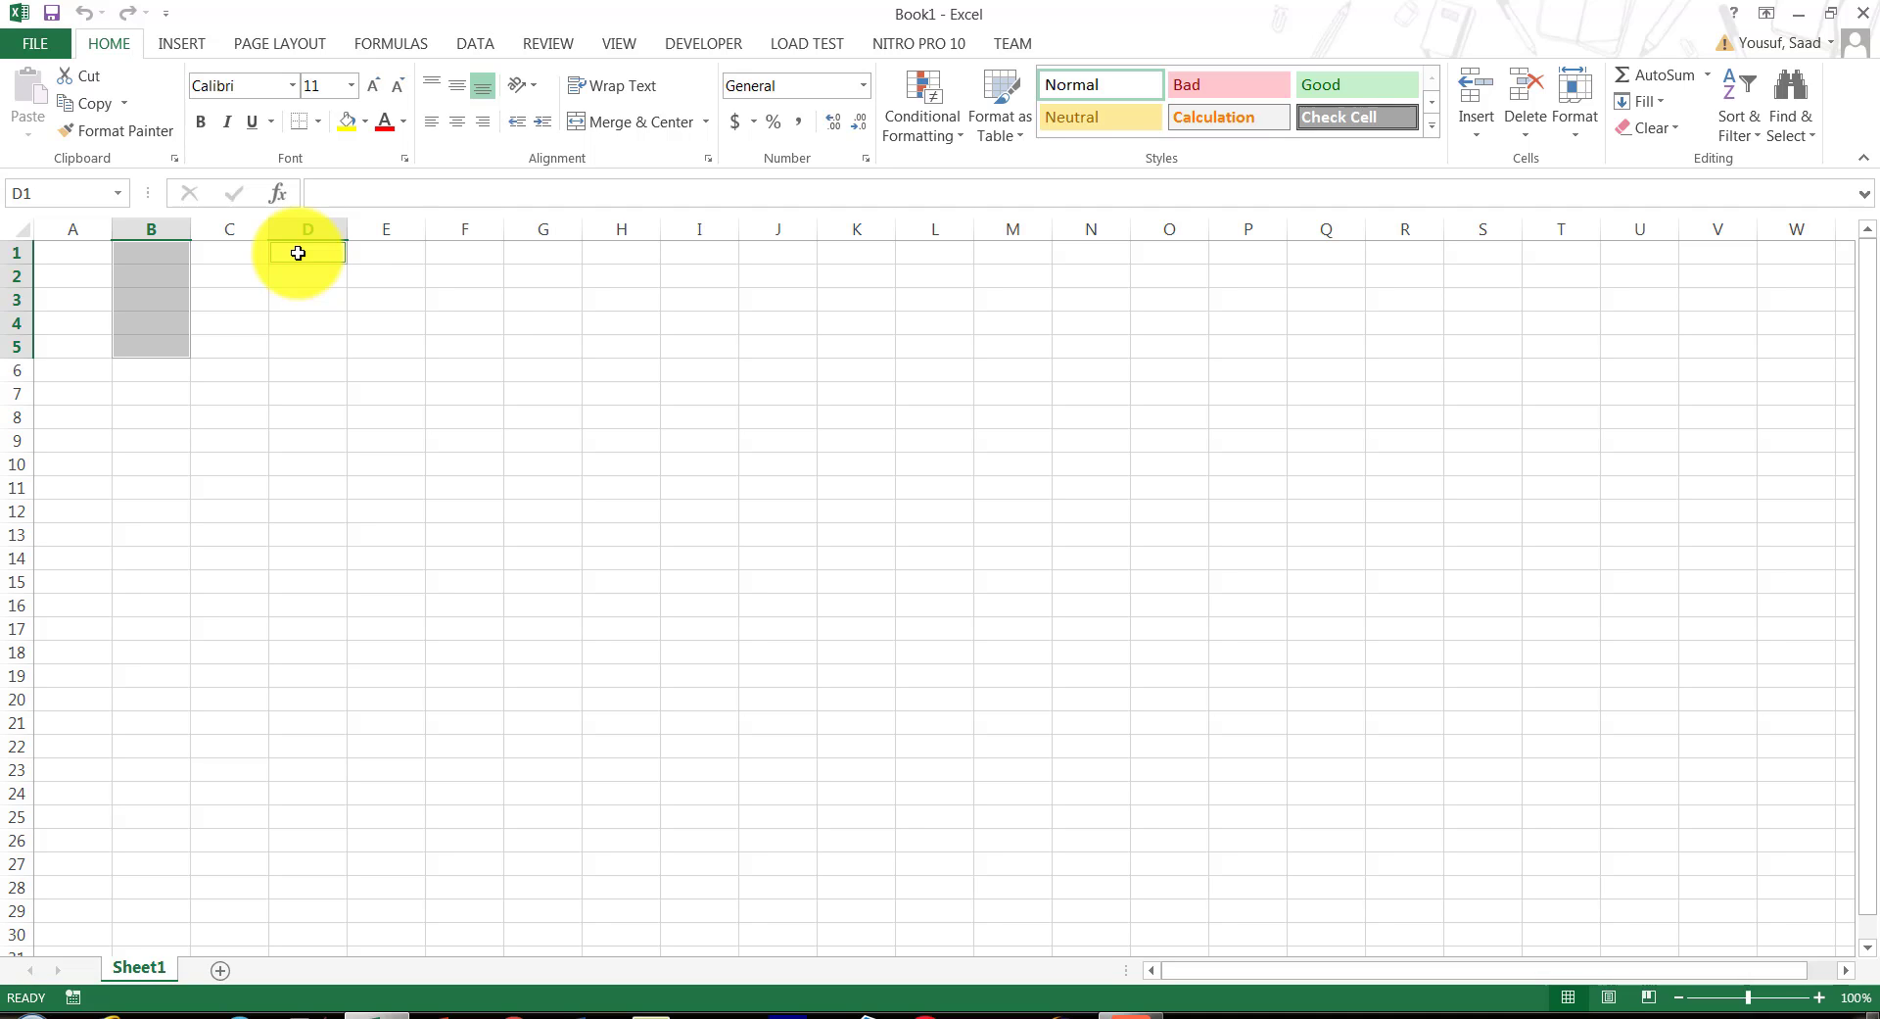
pyautogui.keyDown('shift'); pyautogui.click(285, 341); pyautogui.keyUp('shift')
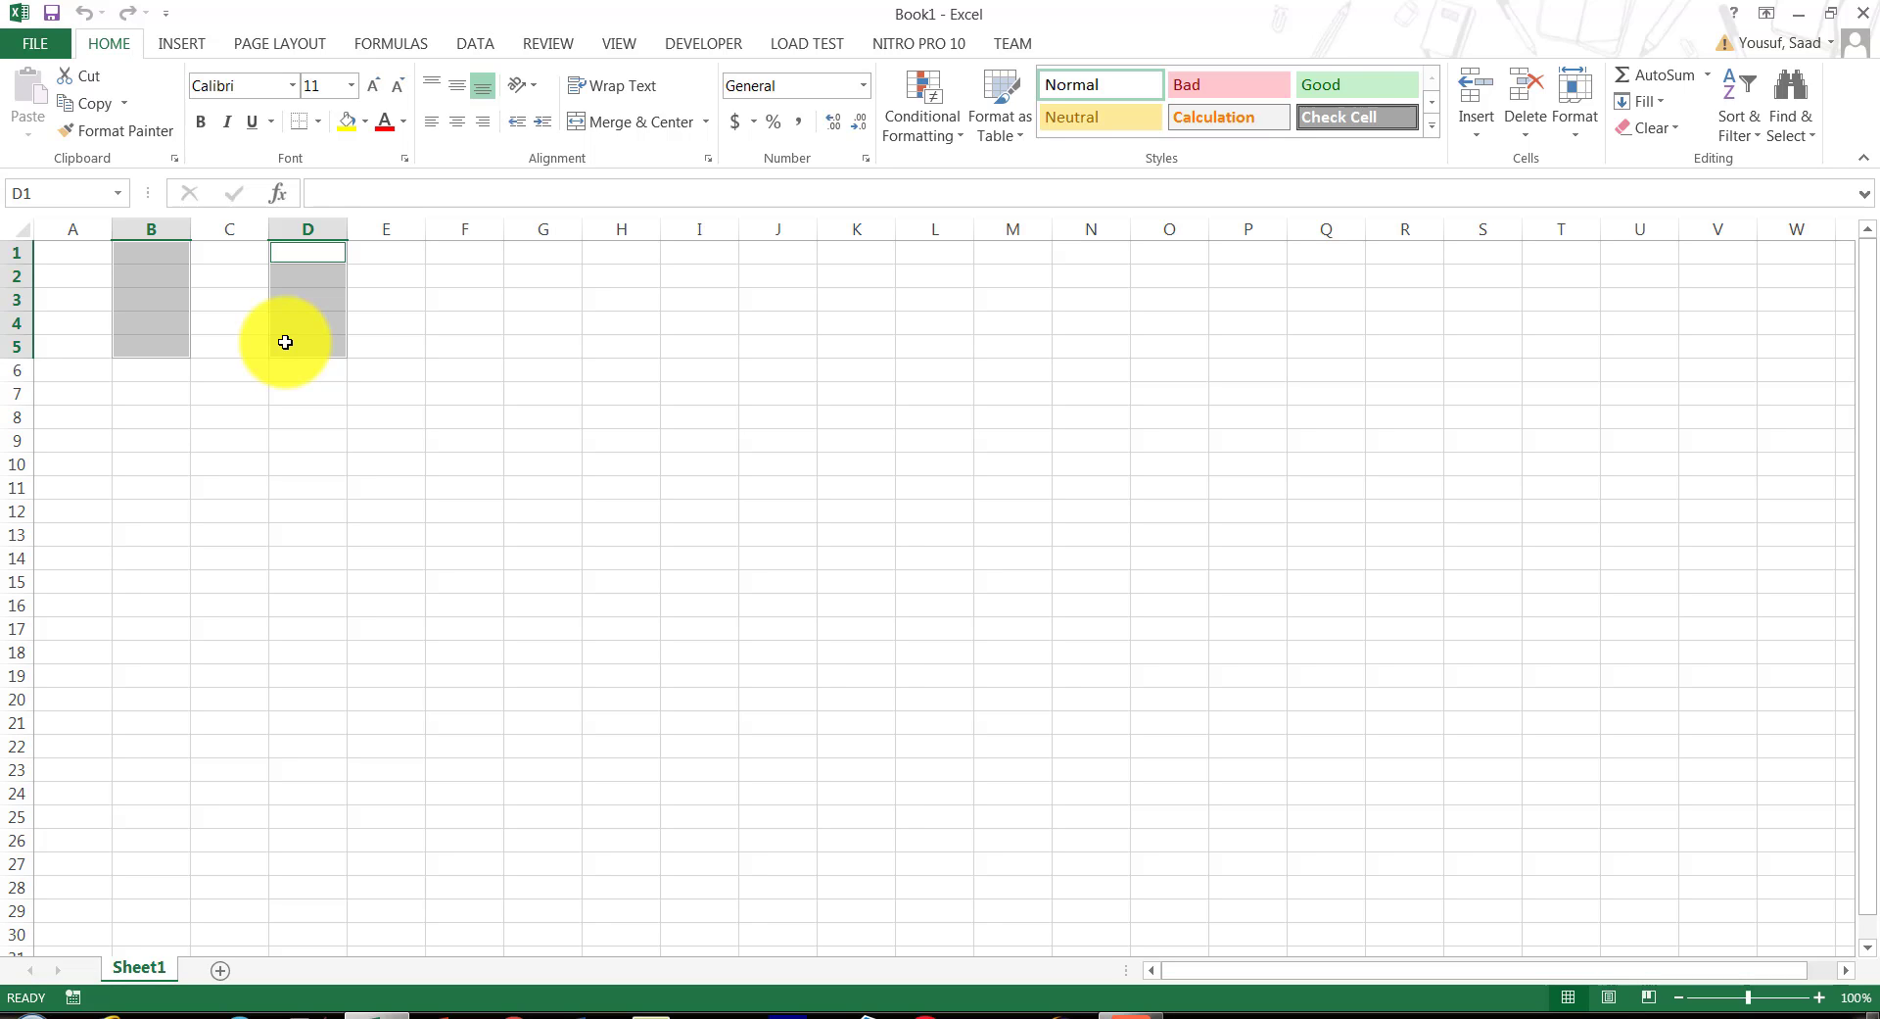
pyautogui.click(232, 390)
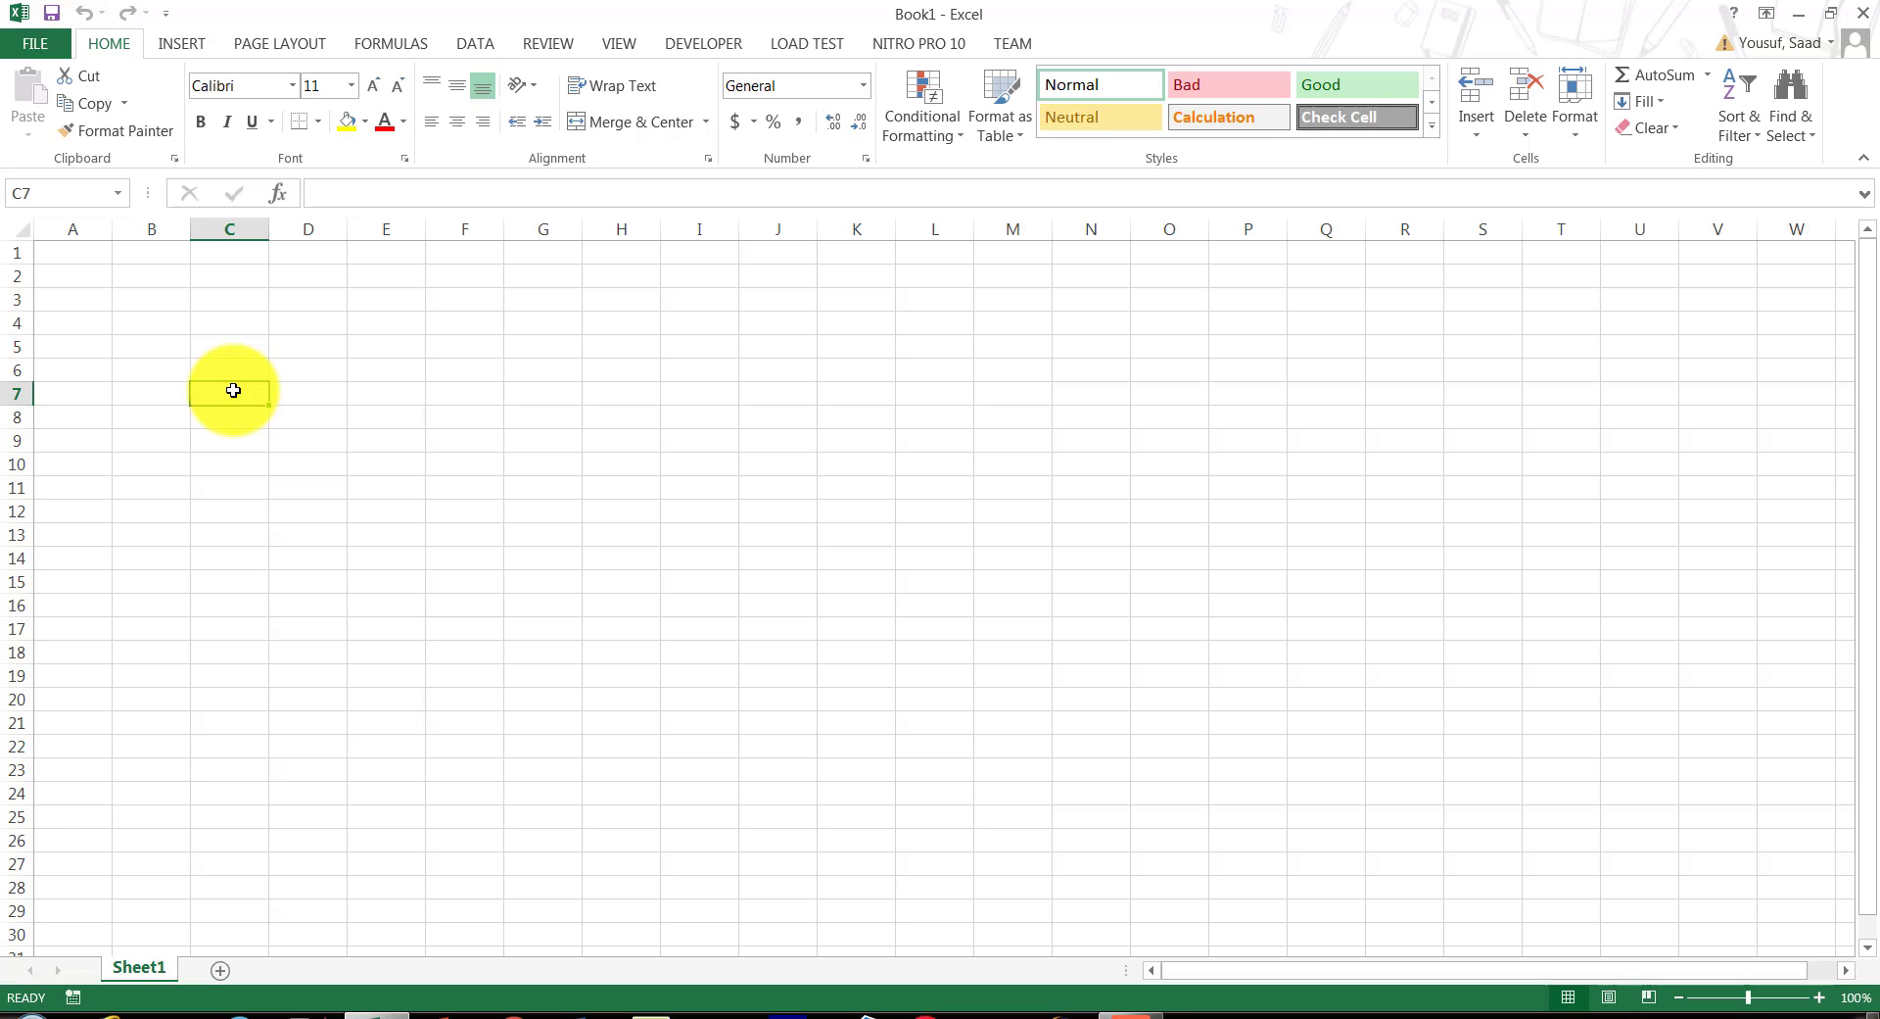
# Enter the column headers Name in cell A1 and City in cell B1.
pyautogui.click(85, 253)
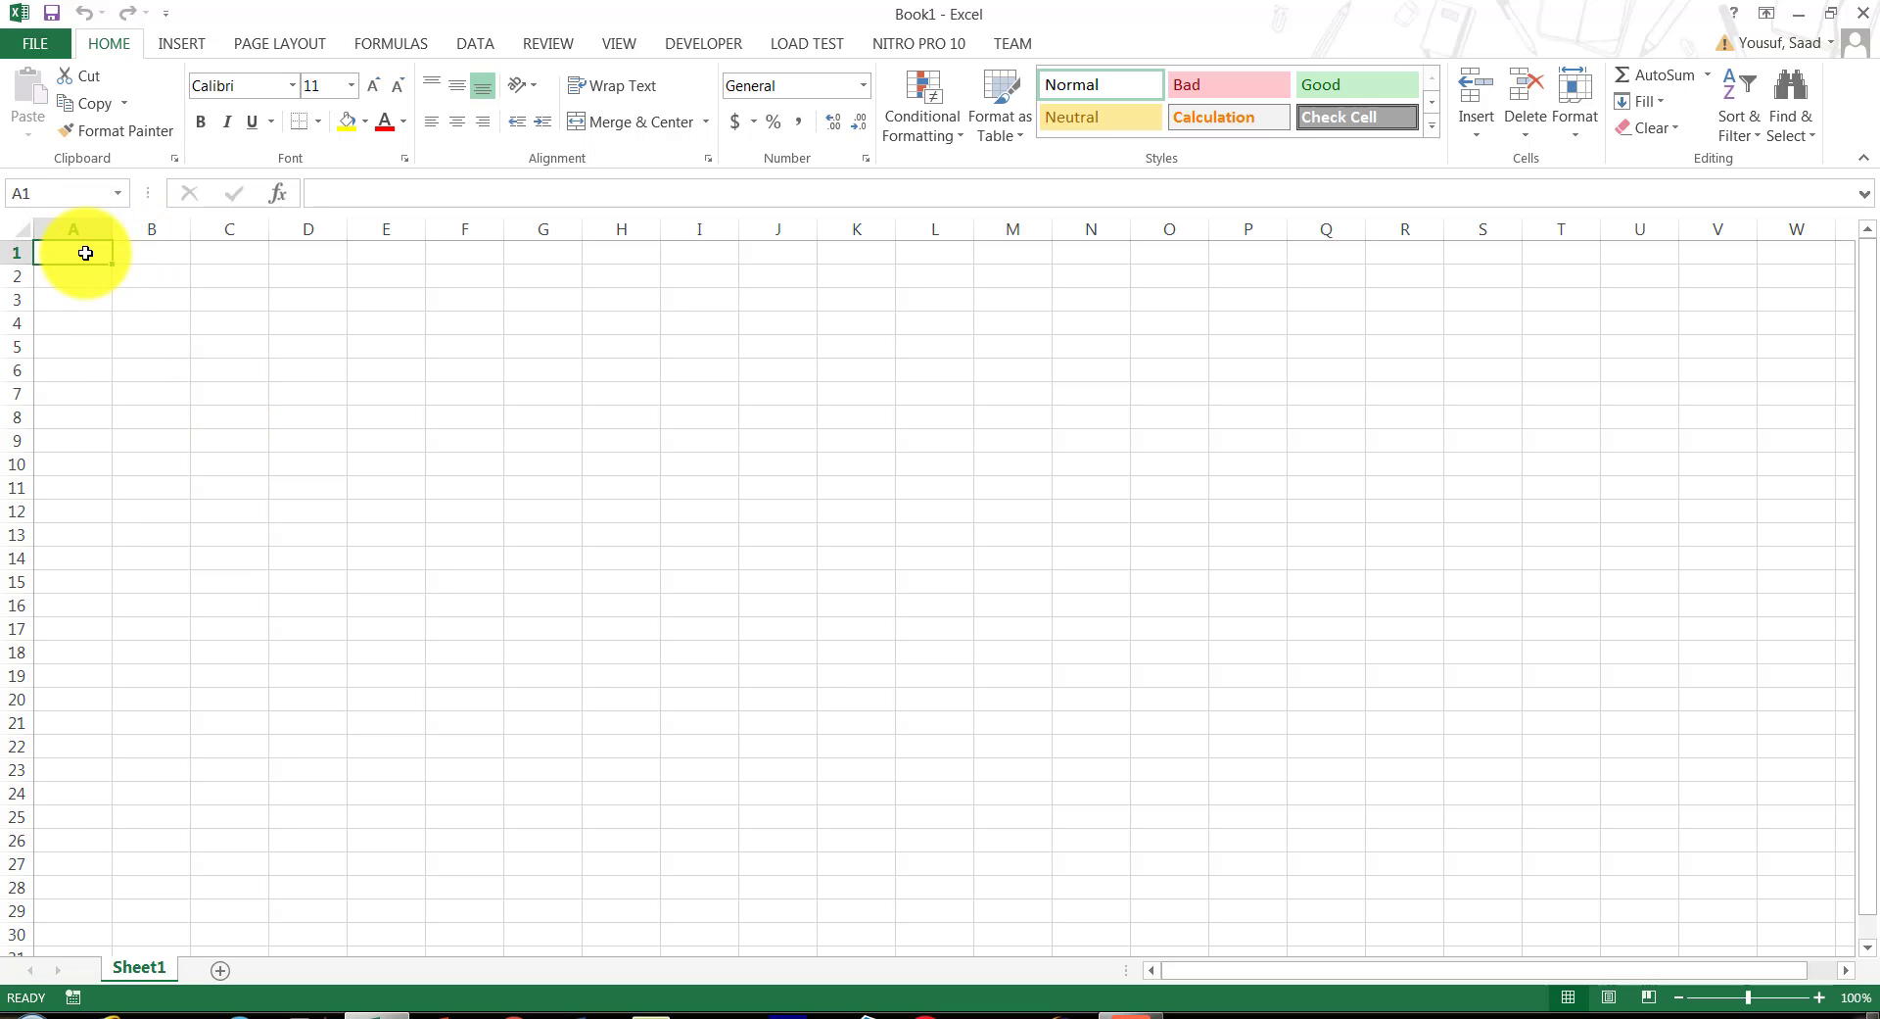
pyautogui.write('NAme')
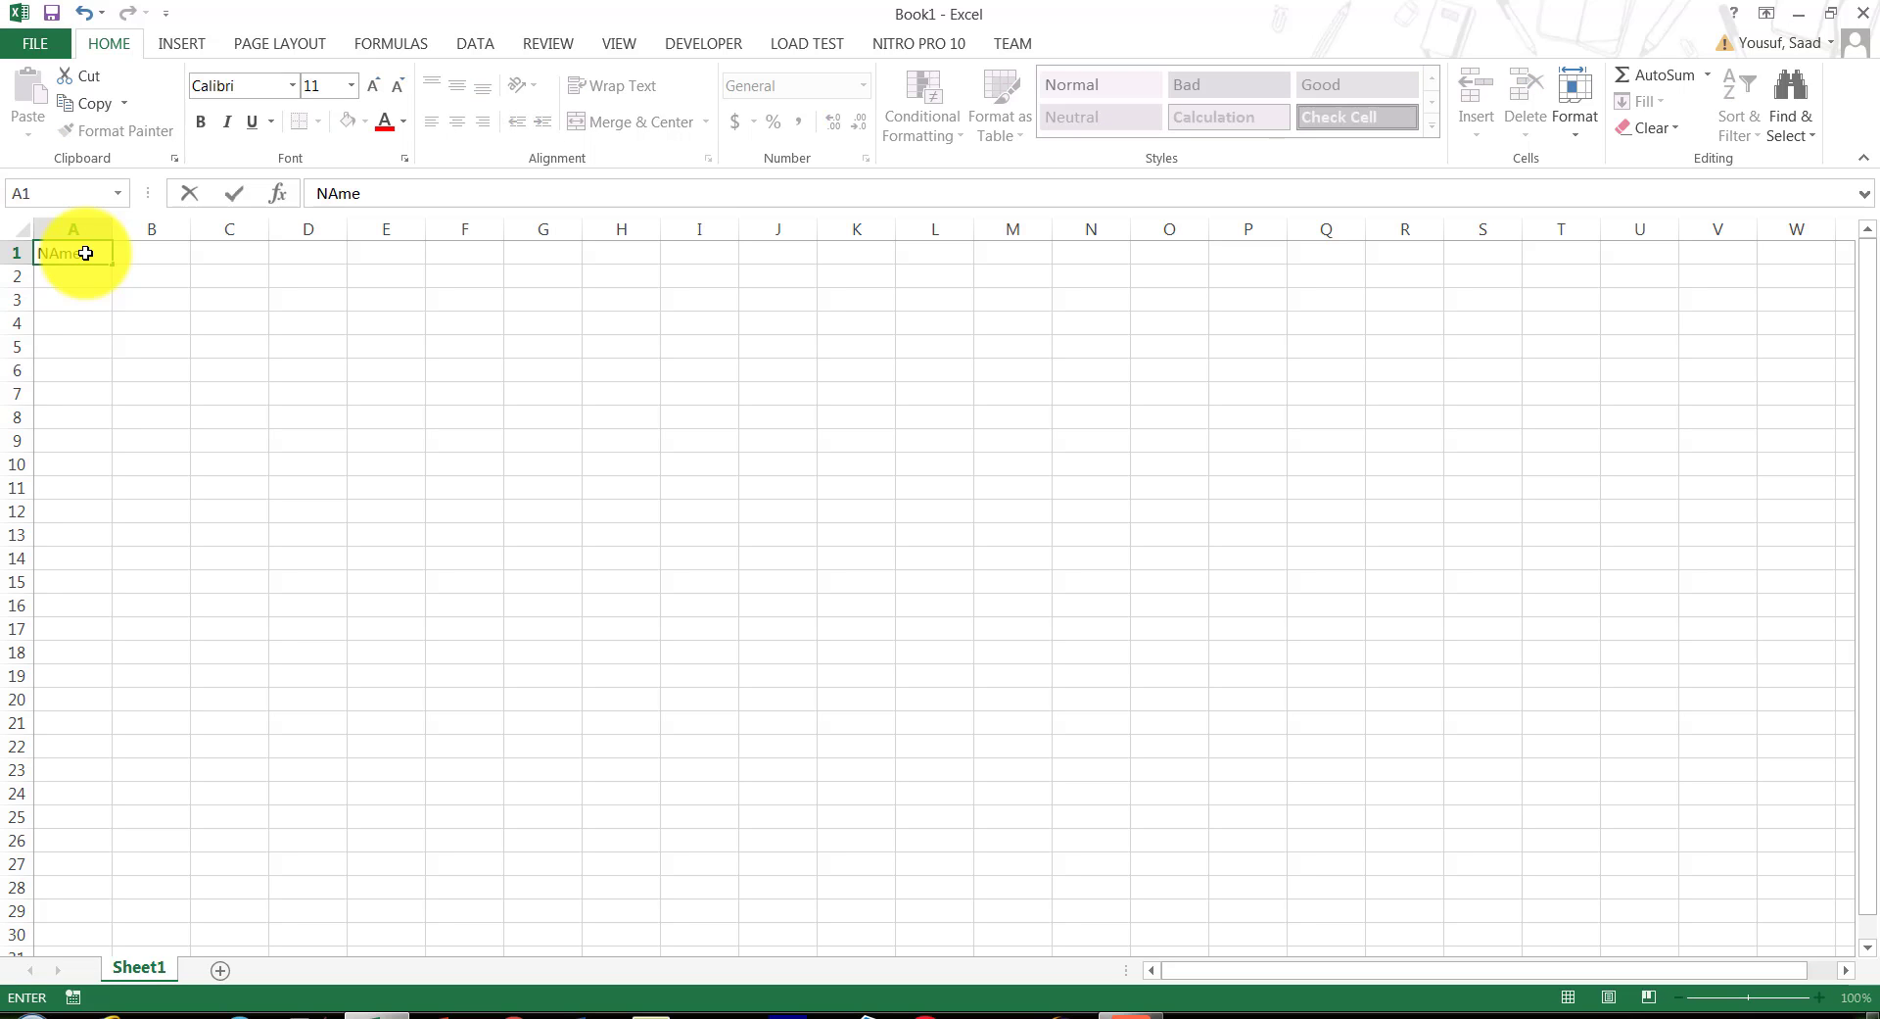
pyautogui.press('Tab')
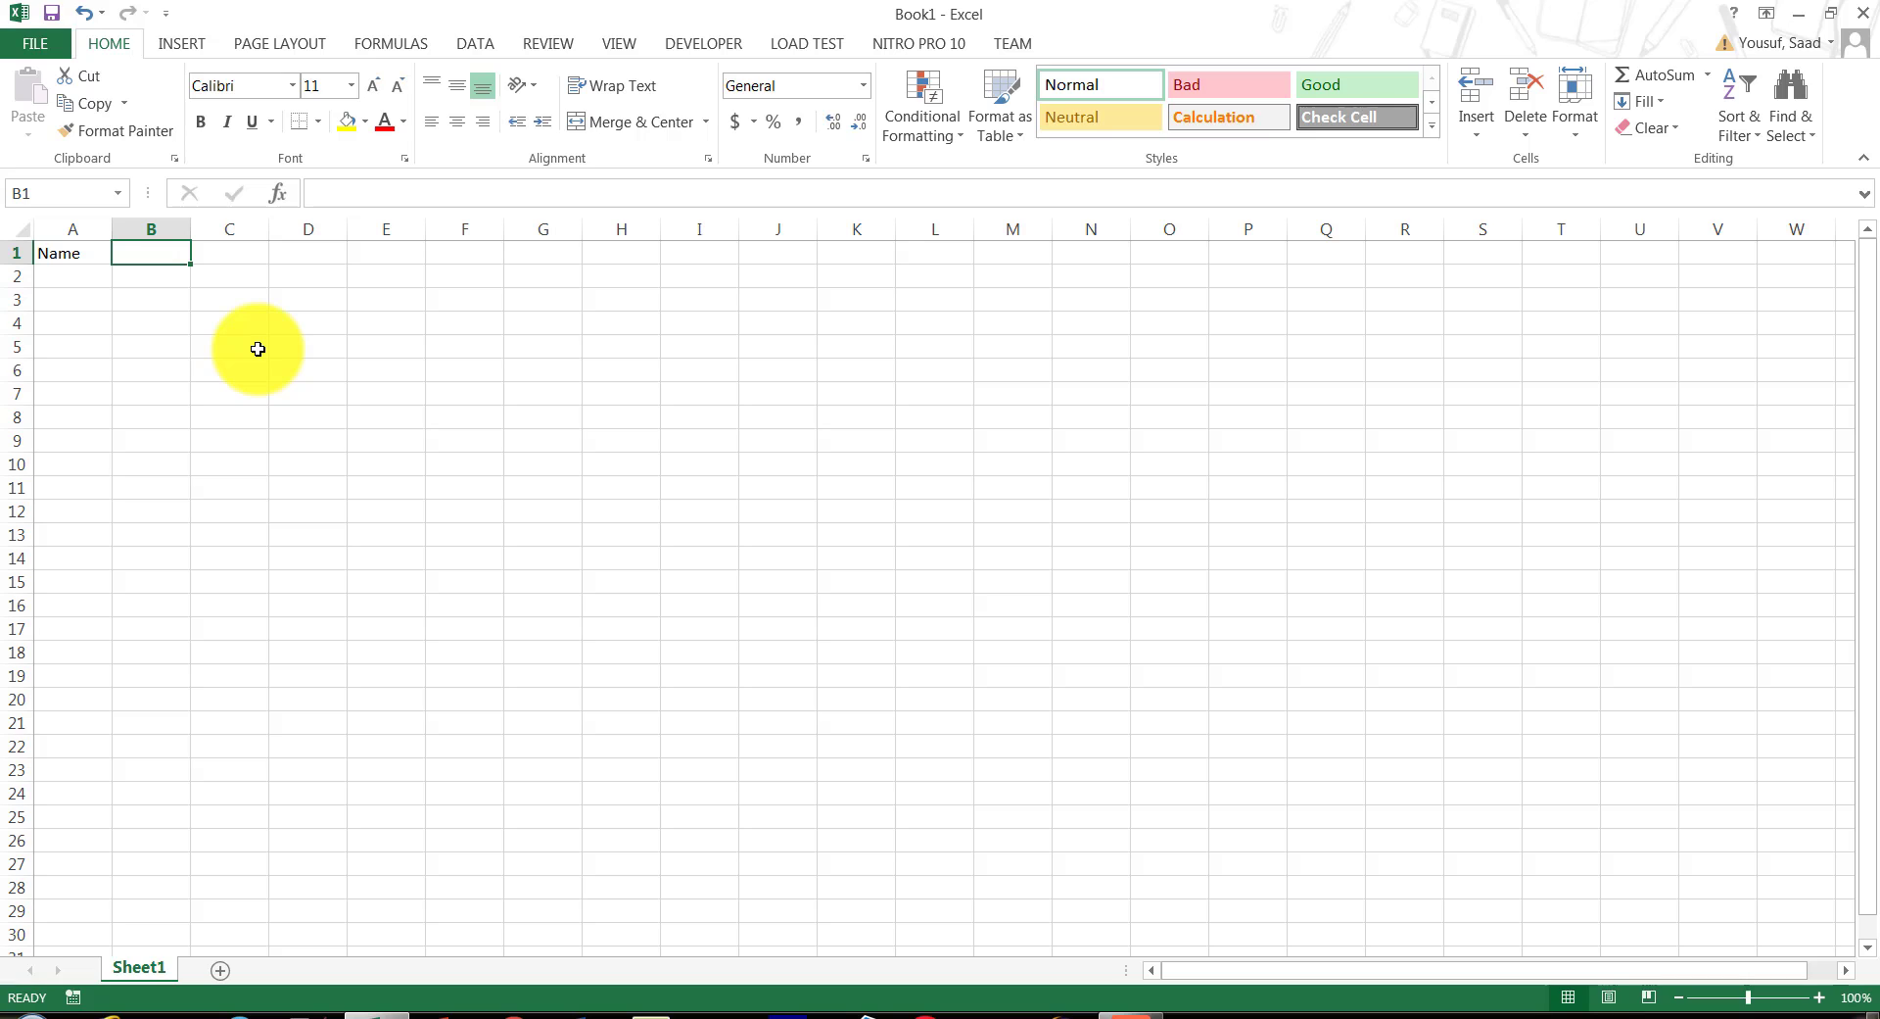
pyautogui.write('Citt')
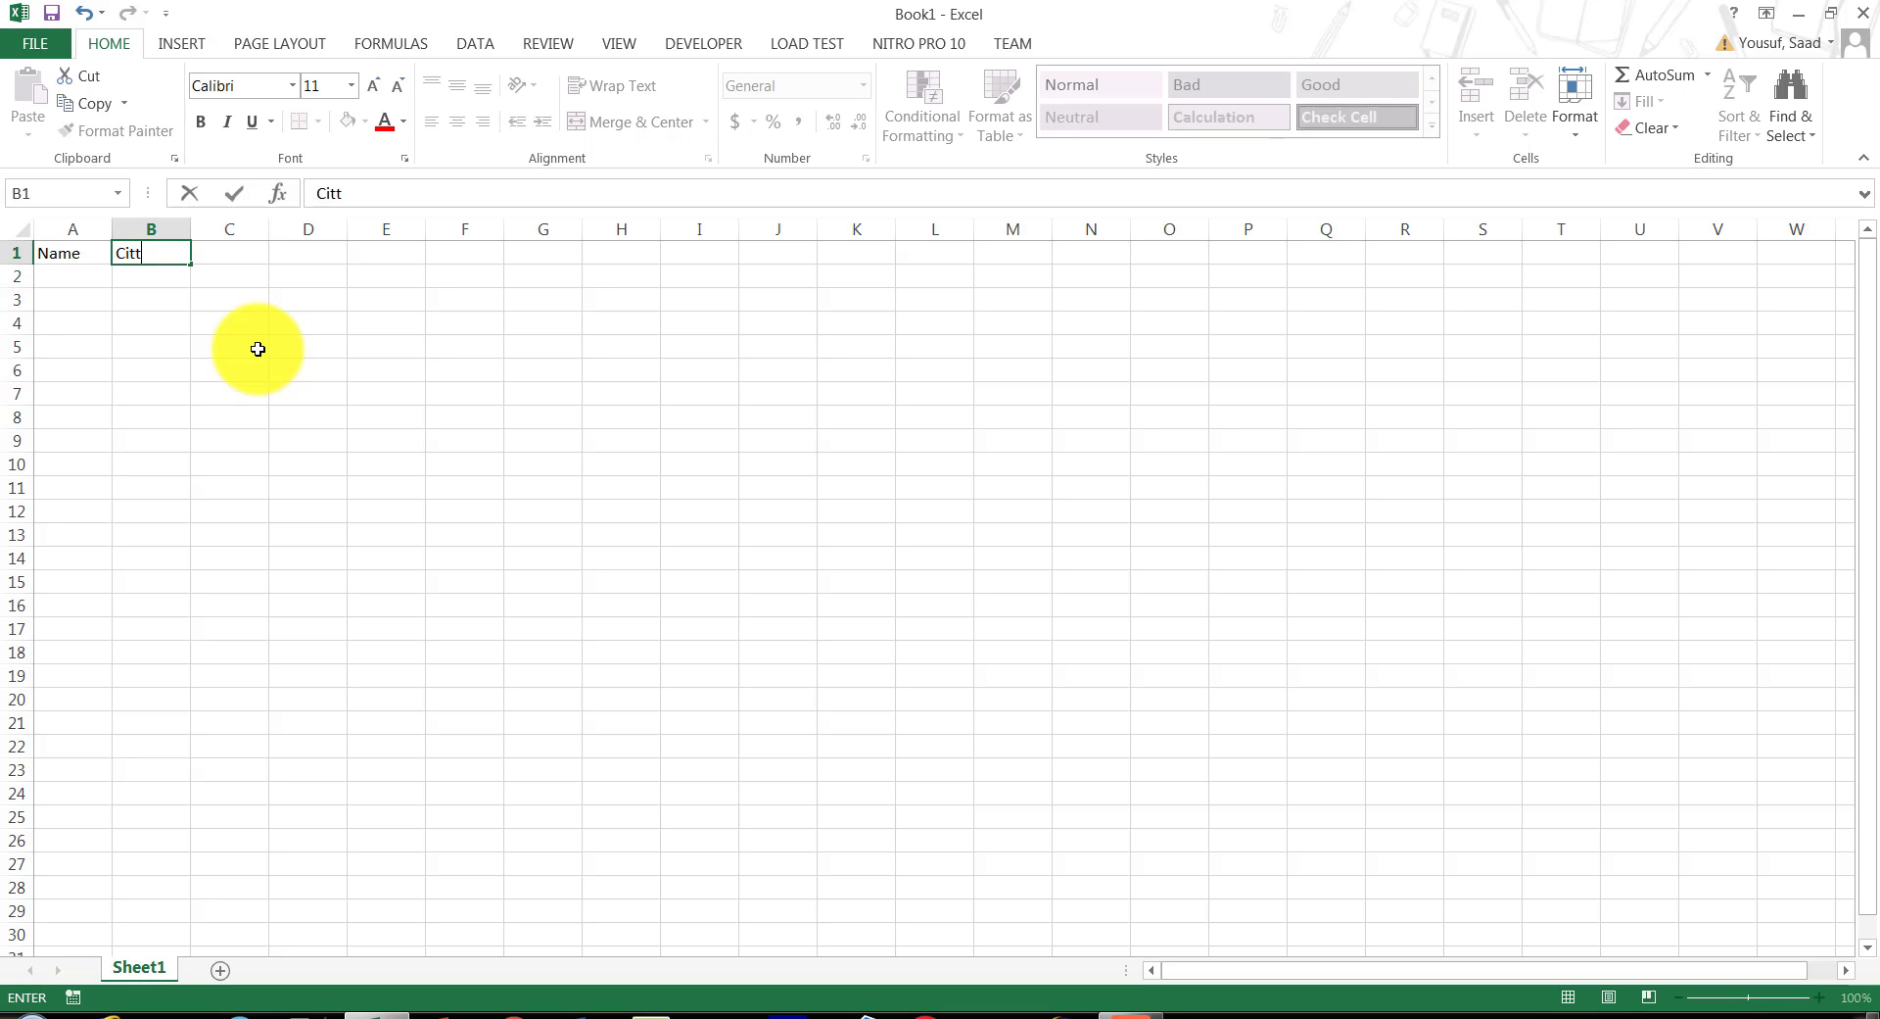
pyautogui.press('BackSpace')
pyautogui.write('y')
pyautogui.press('Tab')
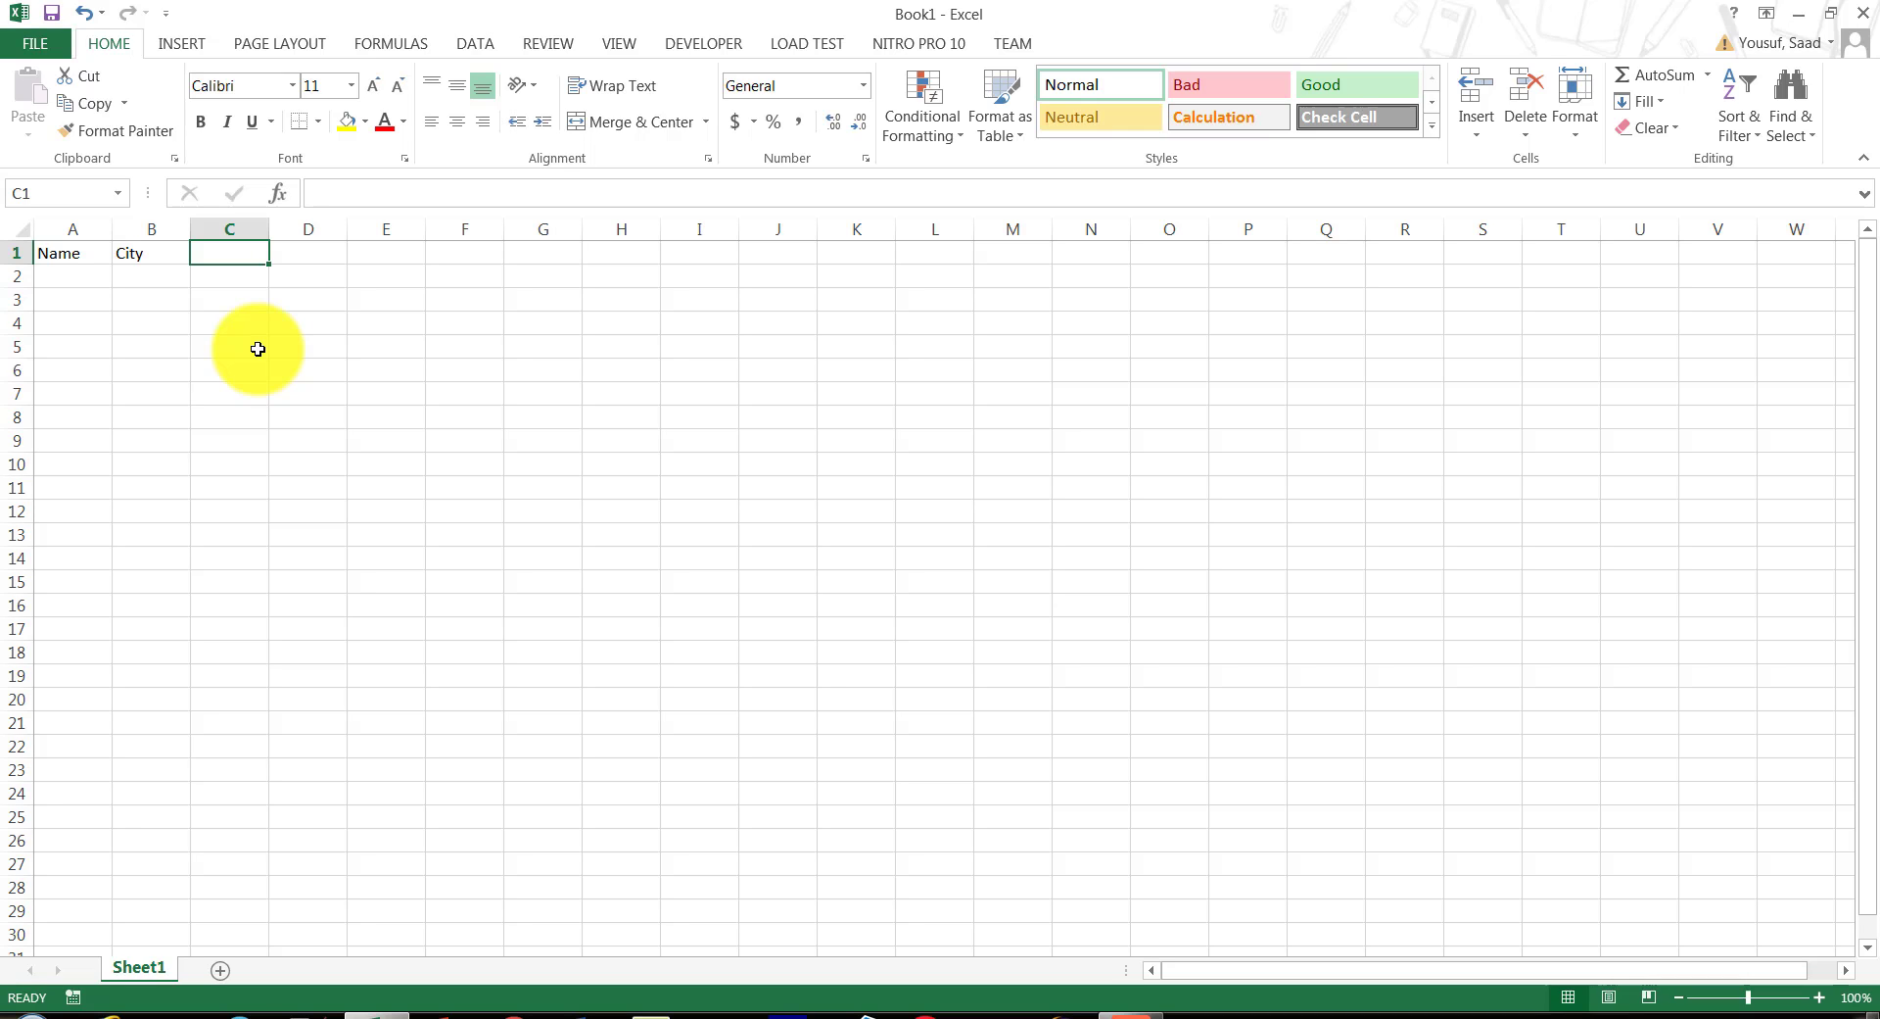
# Enter the column header Zip in cell C1, correcting its spelling.
pyautogui.write('Zipe')
pyautogui.press('Return')
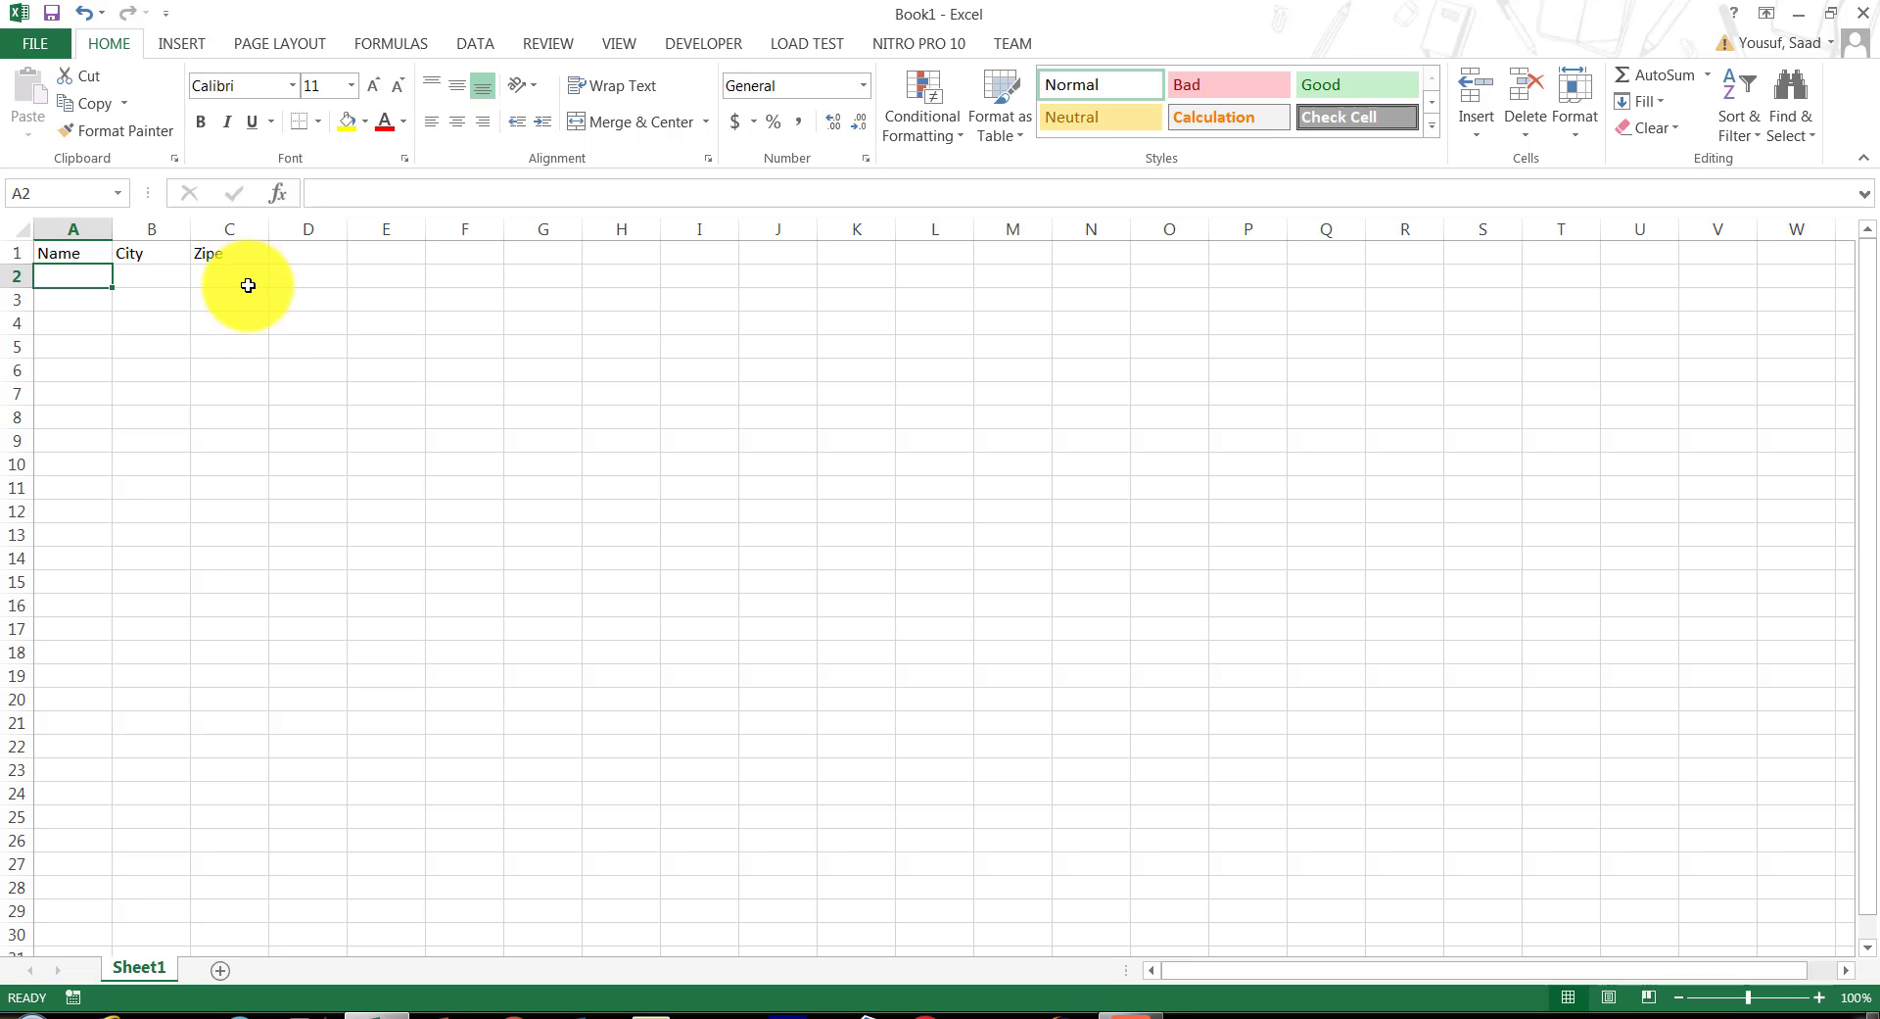
pyautogui.click(247, 252)
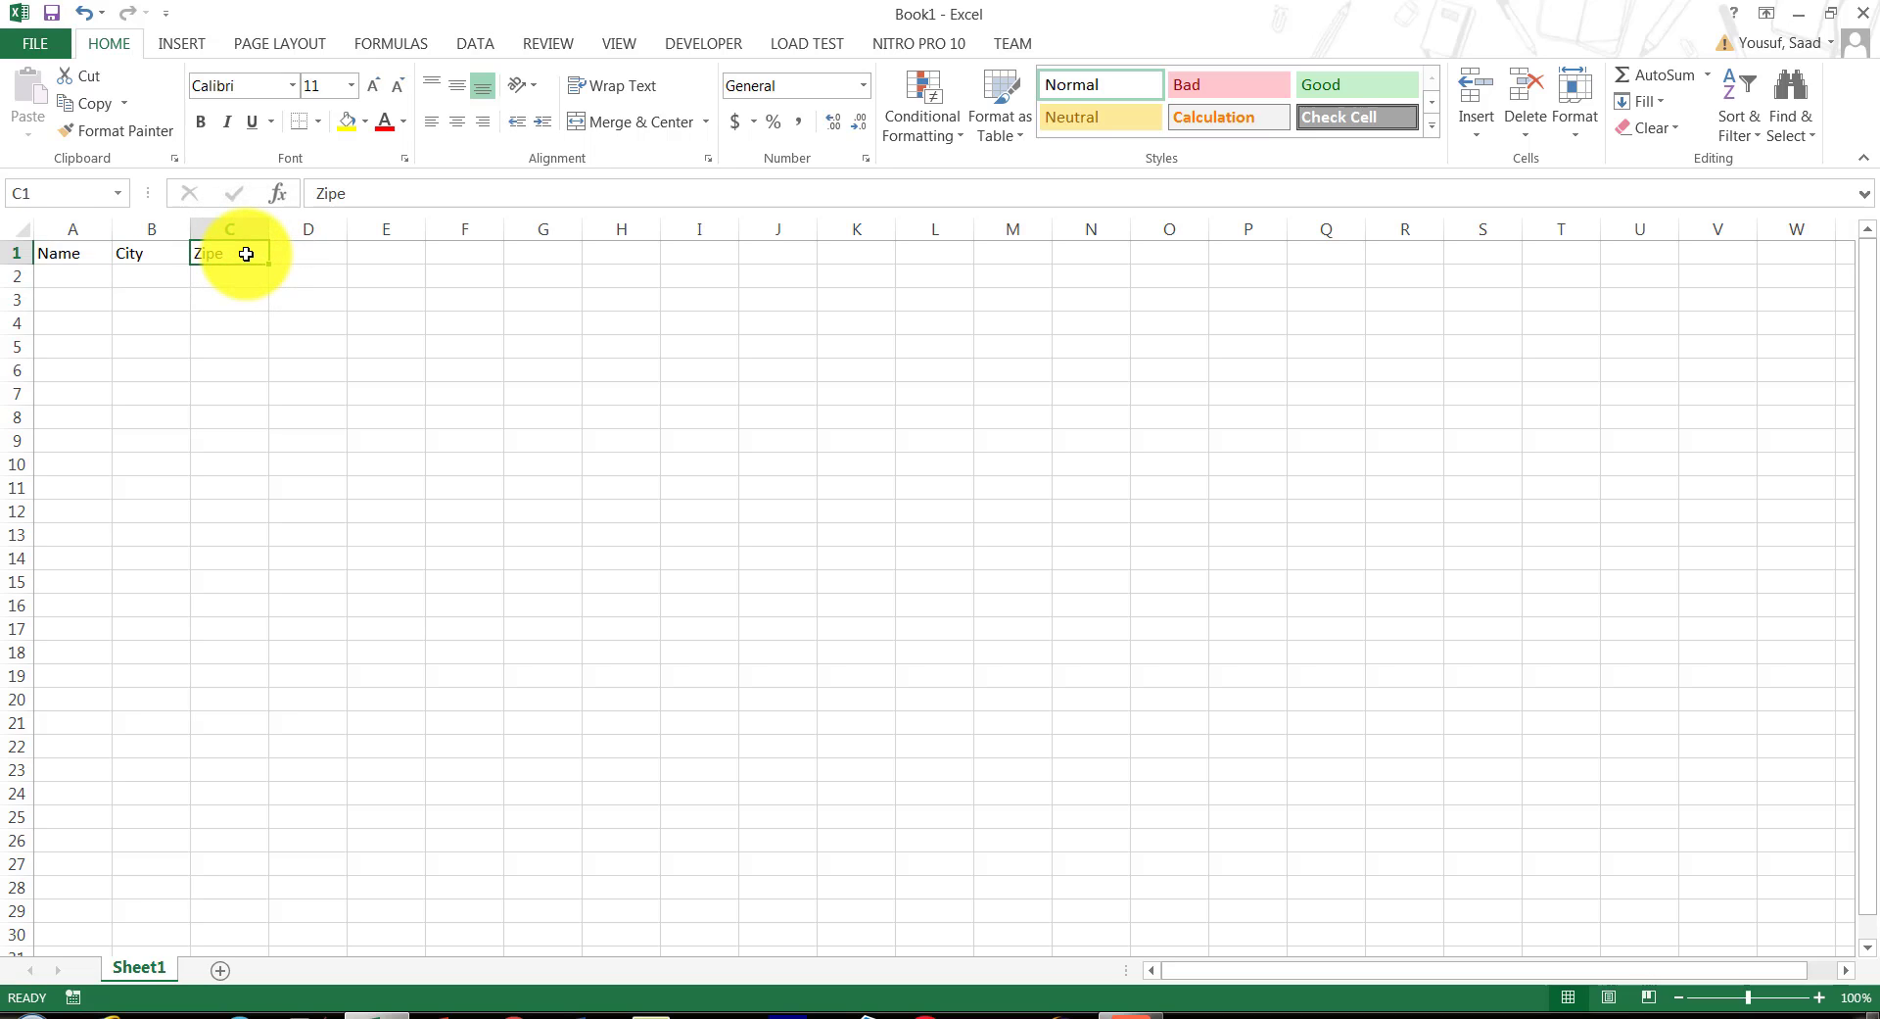
pyautogui.write('Z')
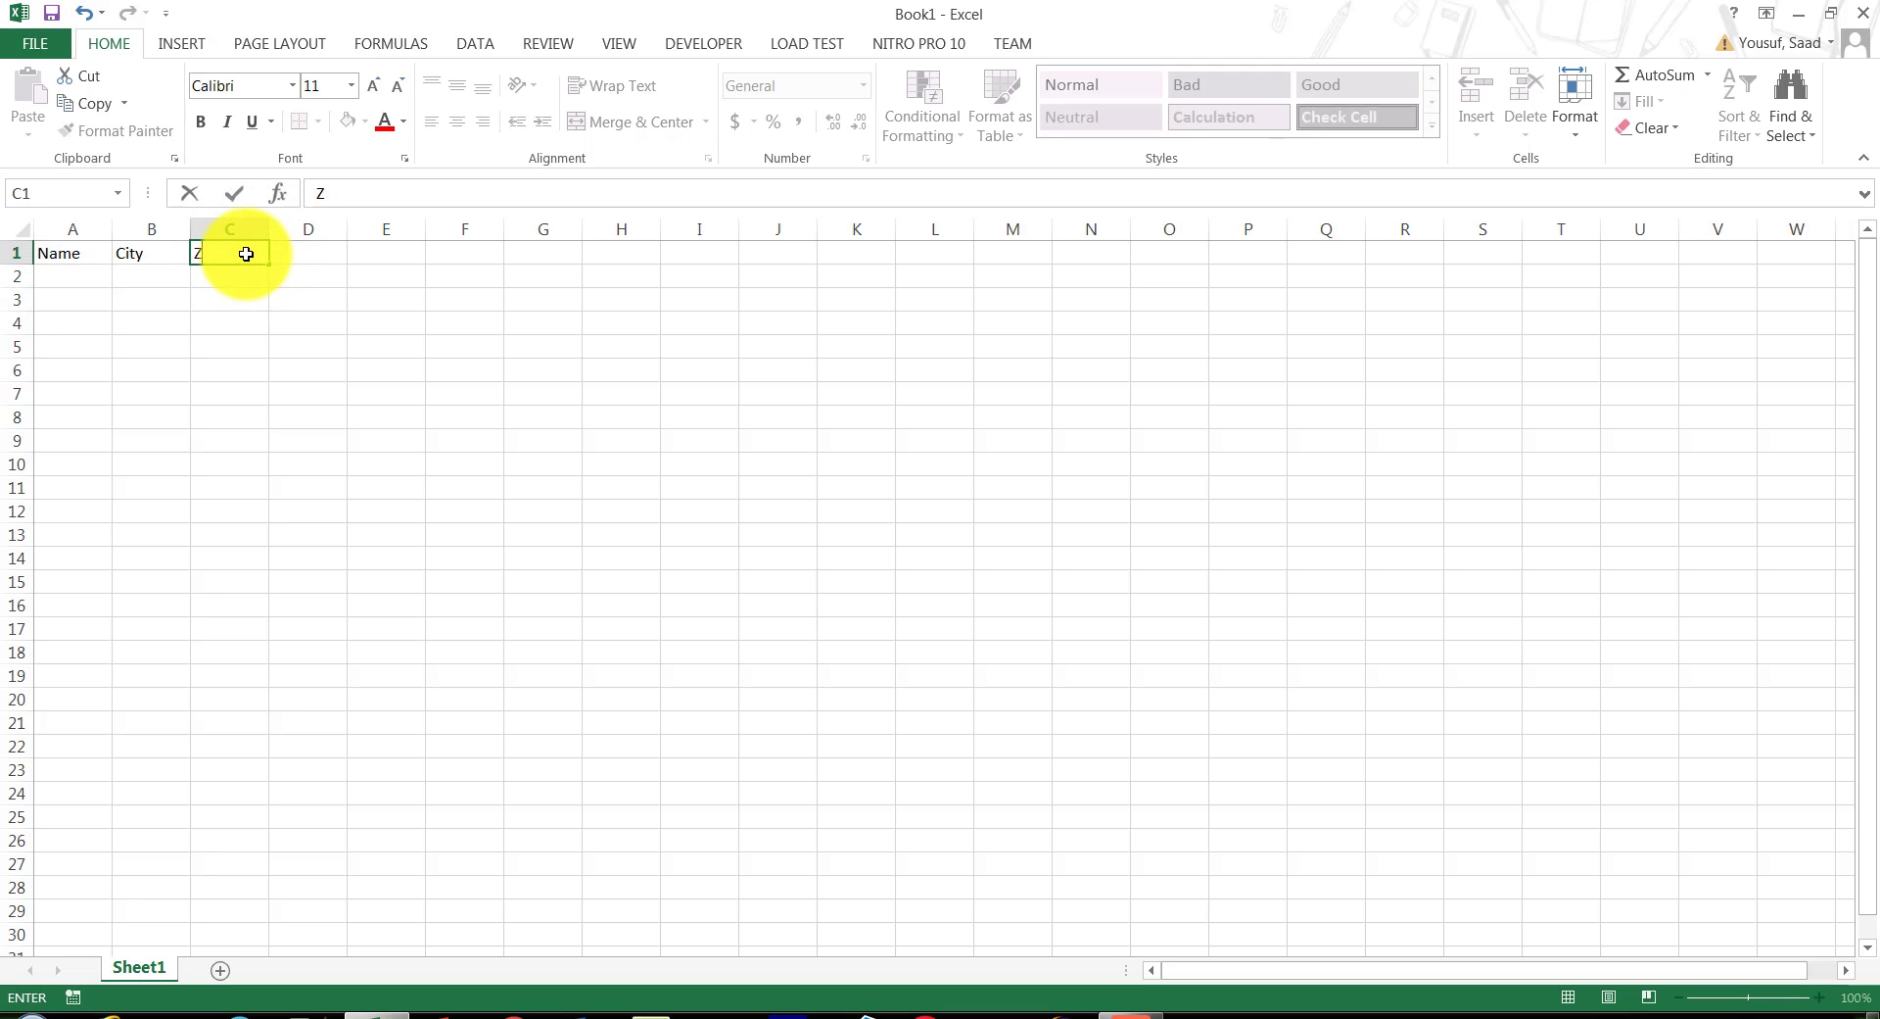
pyautogui.write('ip')
pyautogui.press('Return')
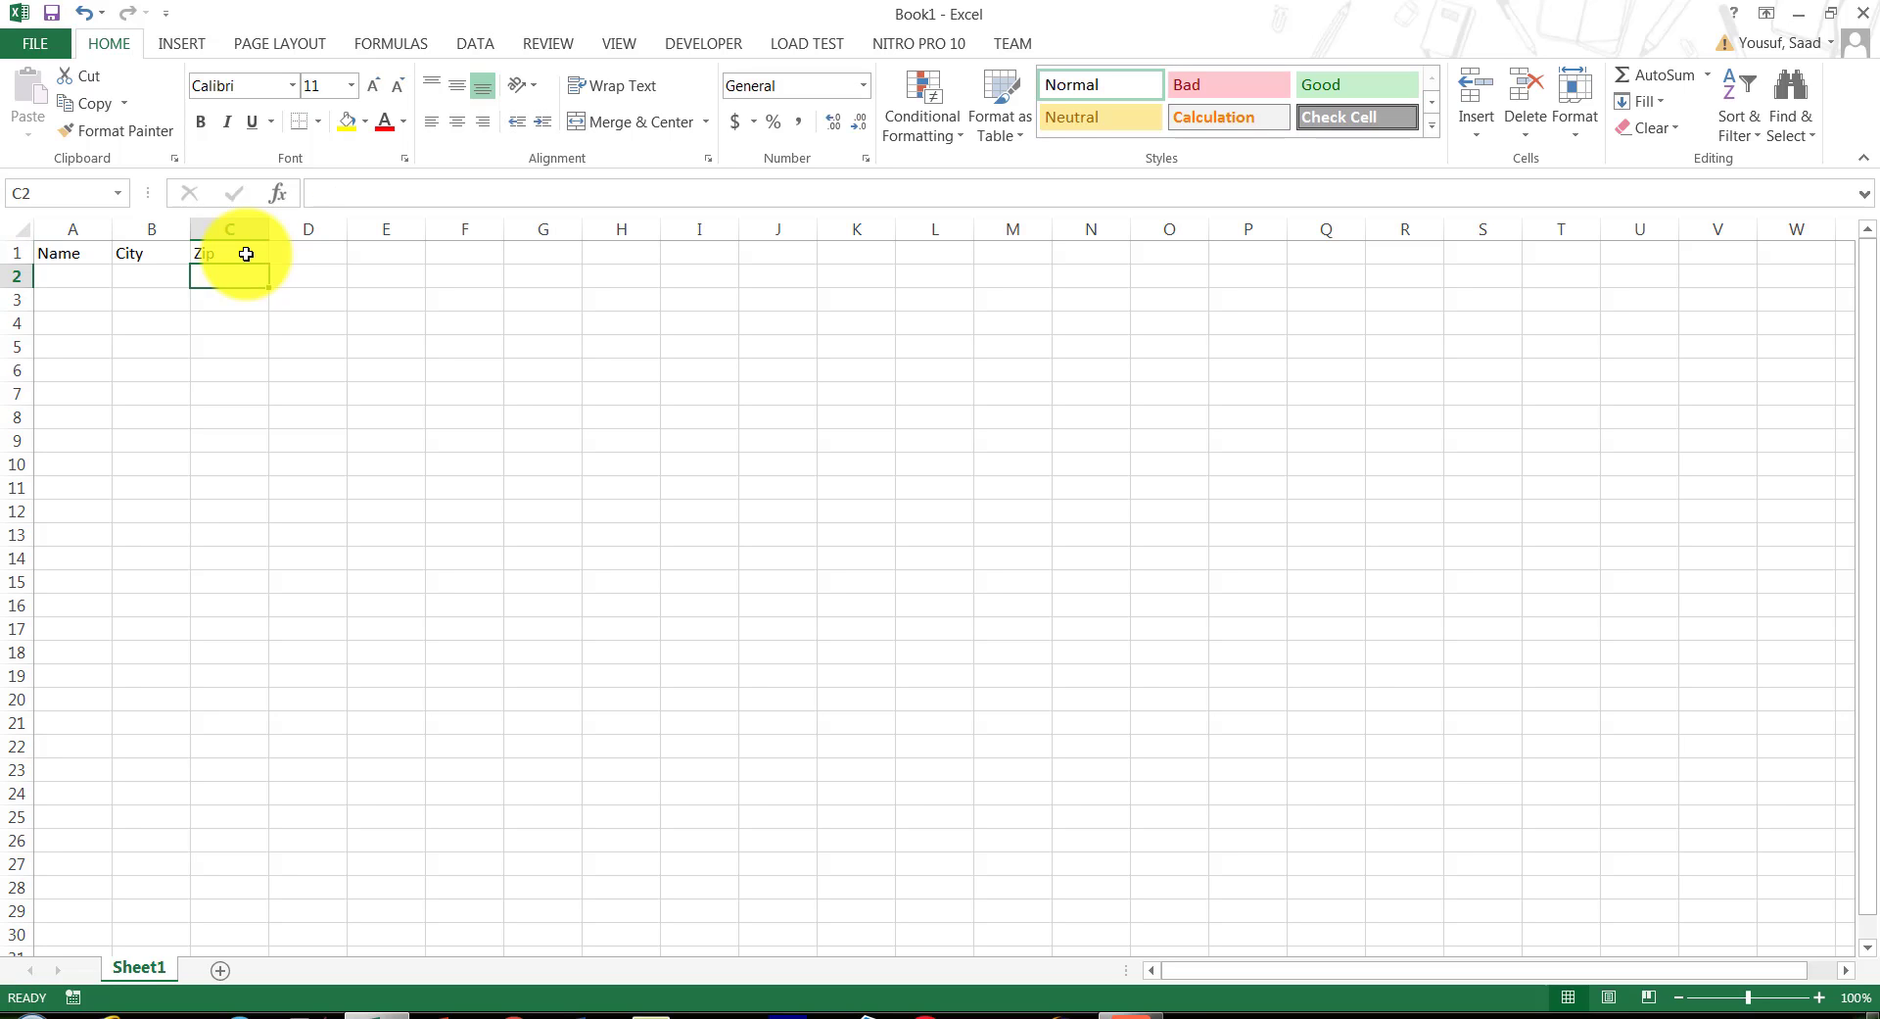
# Edit the Zip header in cell C1 by appending an e so it reads Zipe.
pyautogui.doubleClick(246, 253)
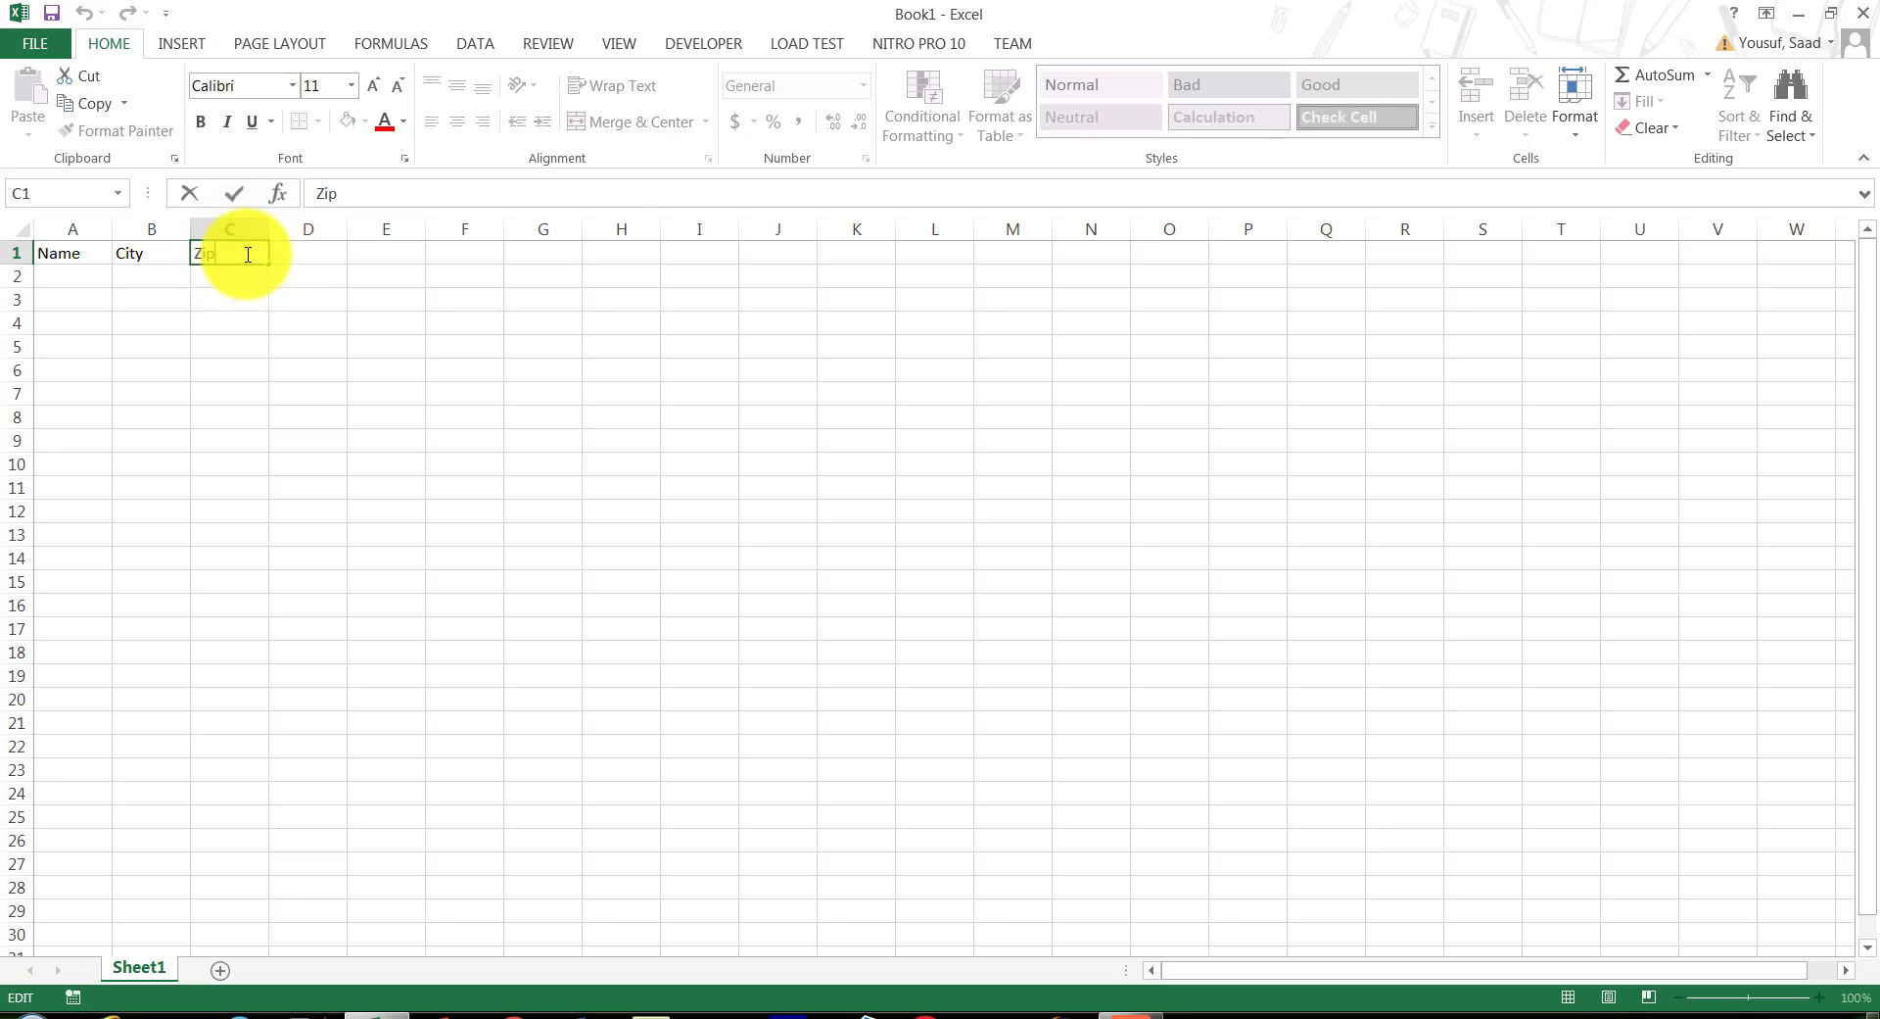
pyautogui.write('e')
pyautogui.click(247, 351)
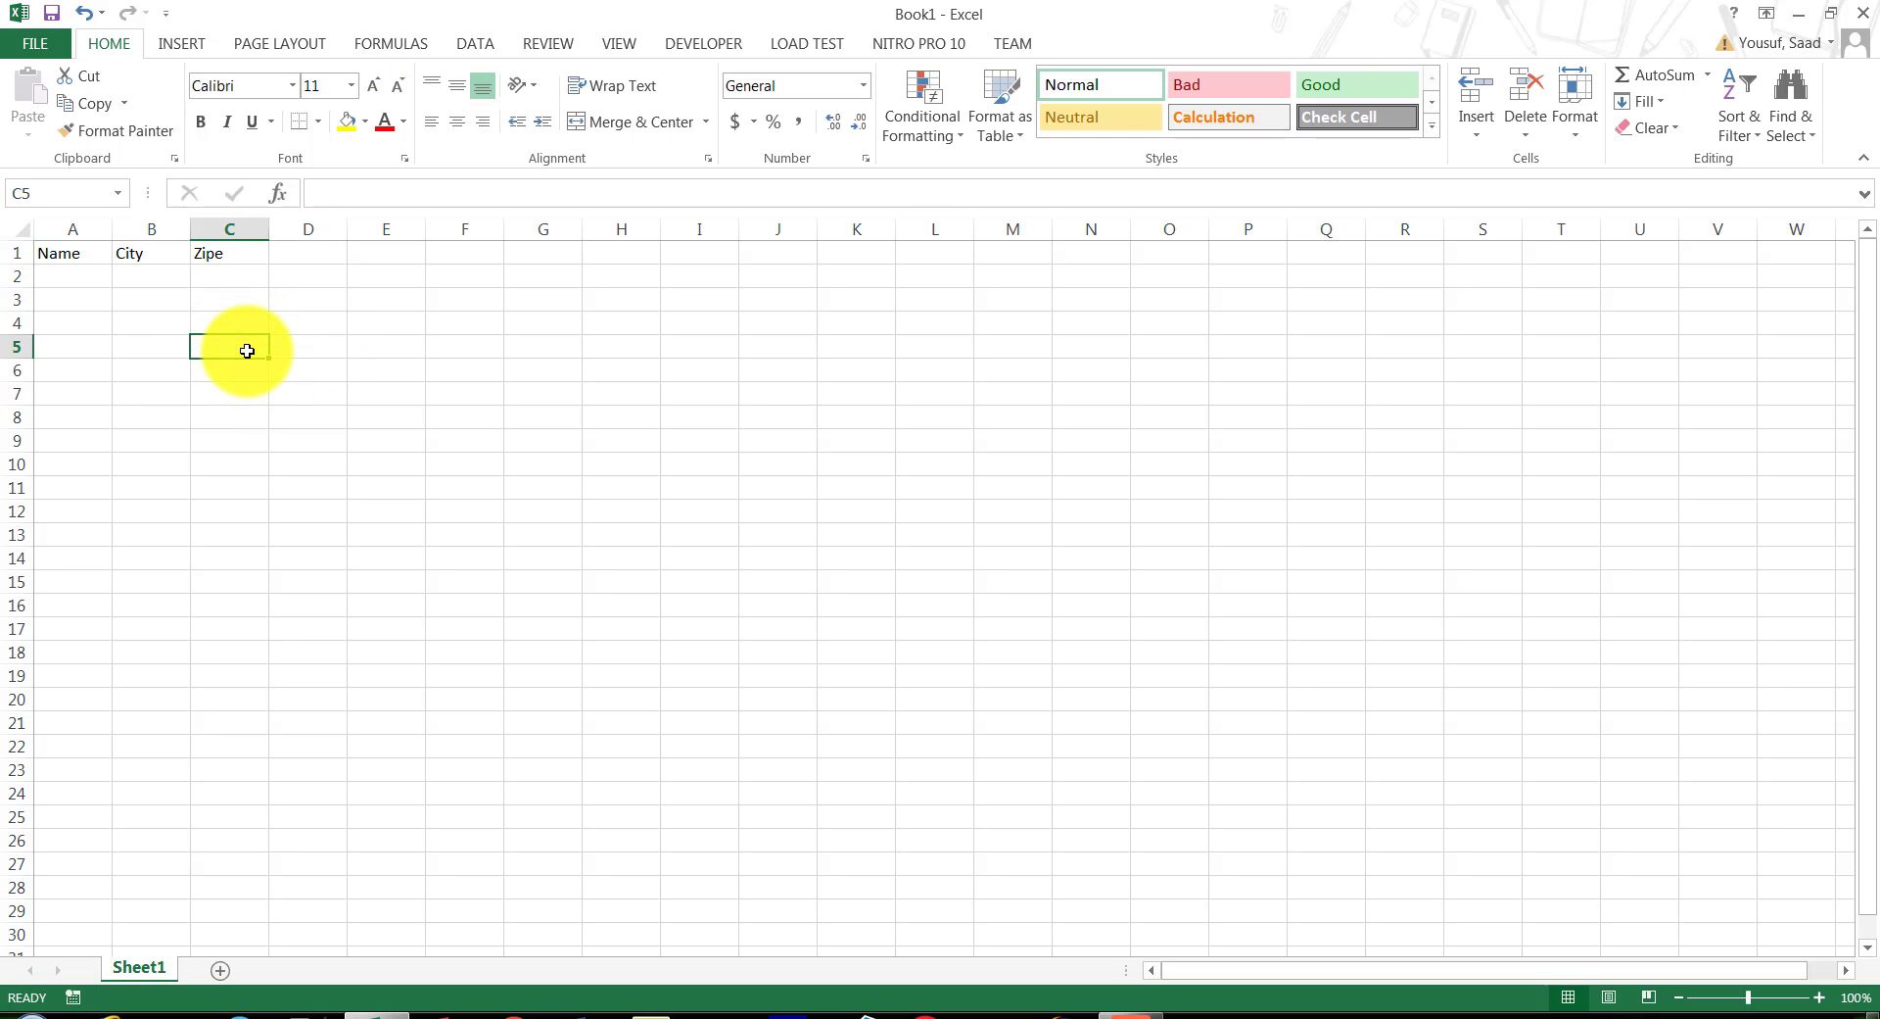
# Remove the trailing e from the header in cell C1 so it reads Zip, dismissing the Java update notification.
pyautogui.click(229, 249)
pyautogui.doubleClick(231, 249)
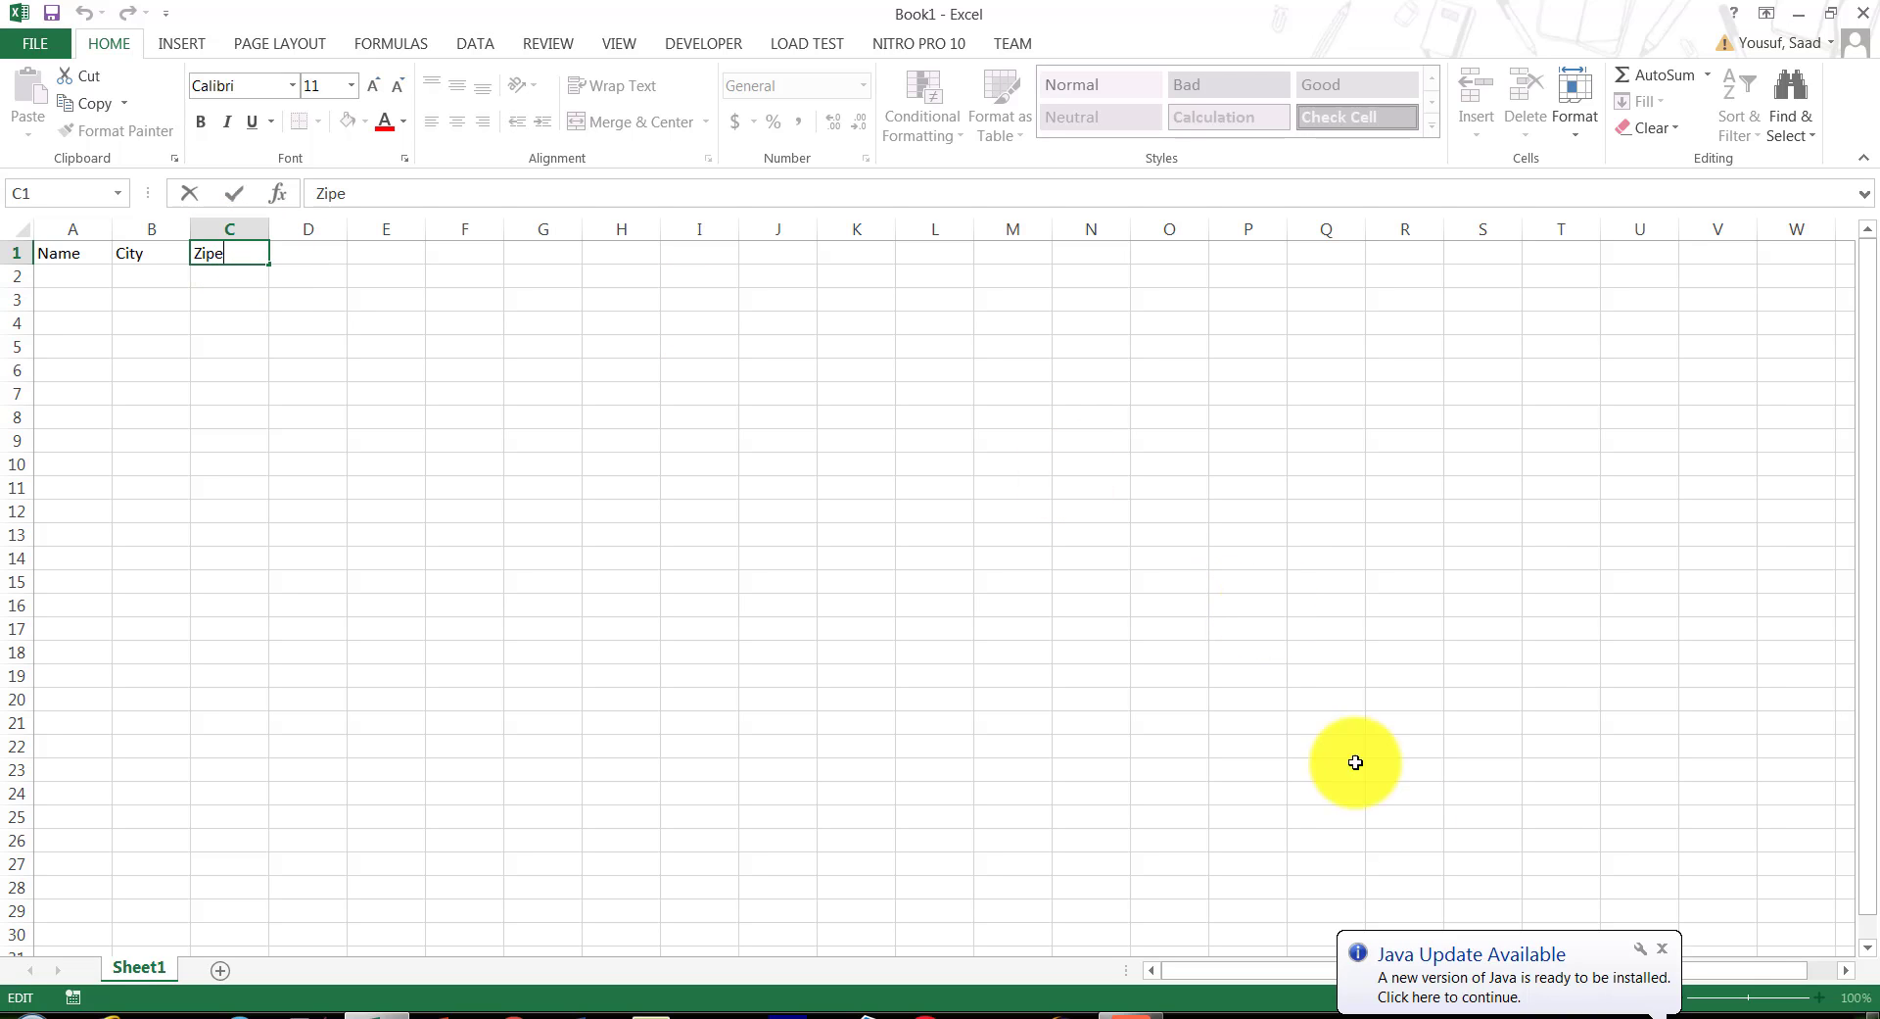
pyautogui.click(1662, 948)
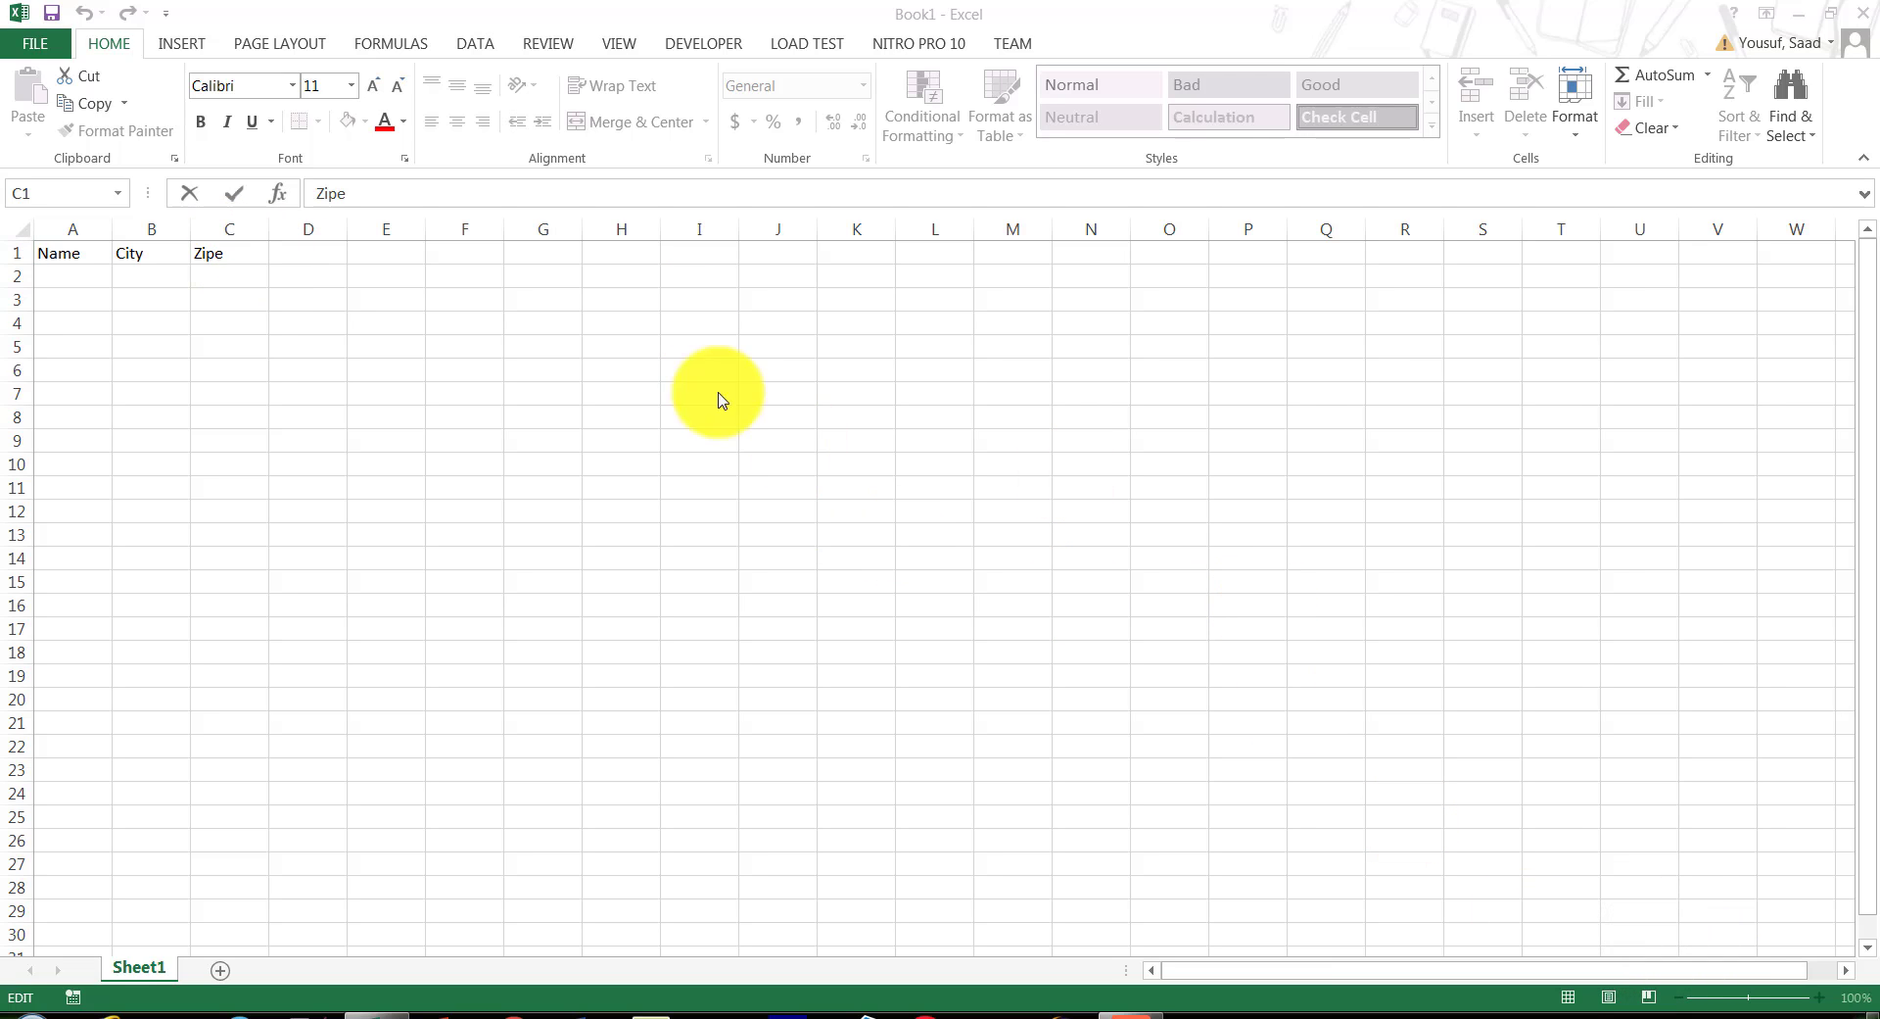
pyautogui.doubleClick(240, 251)
pyautogui.click(240, 251)
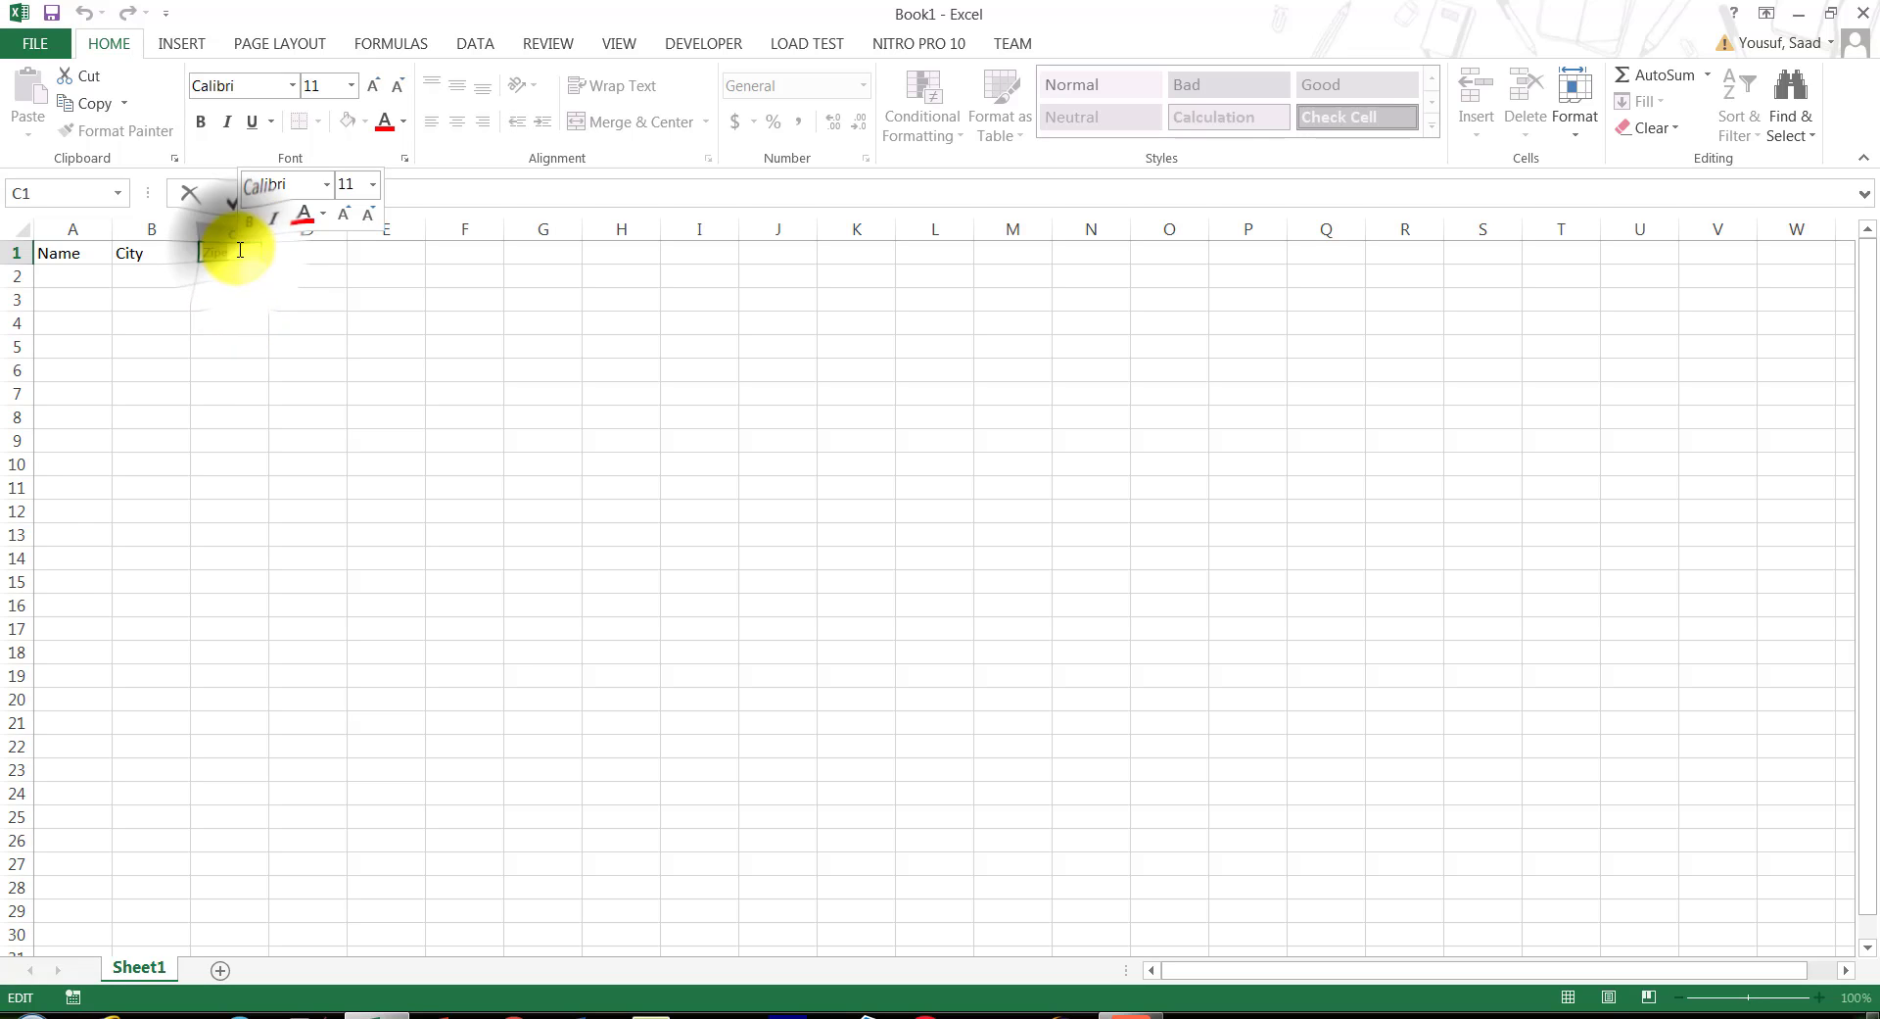
pyautogui.press('BackSpace')
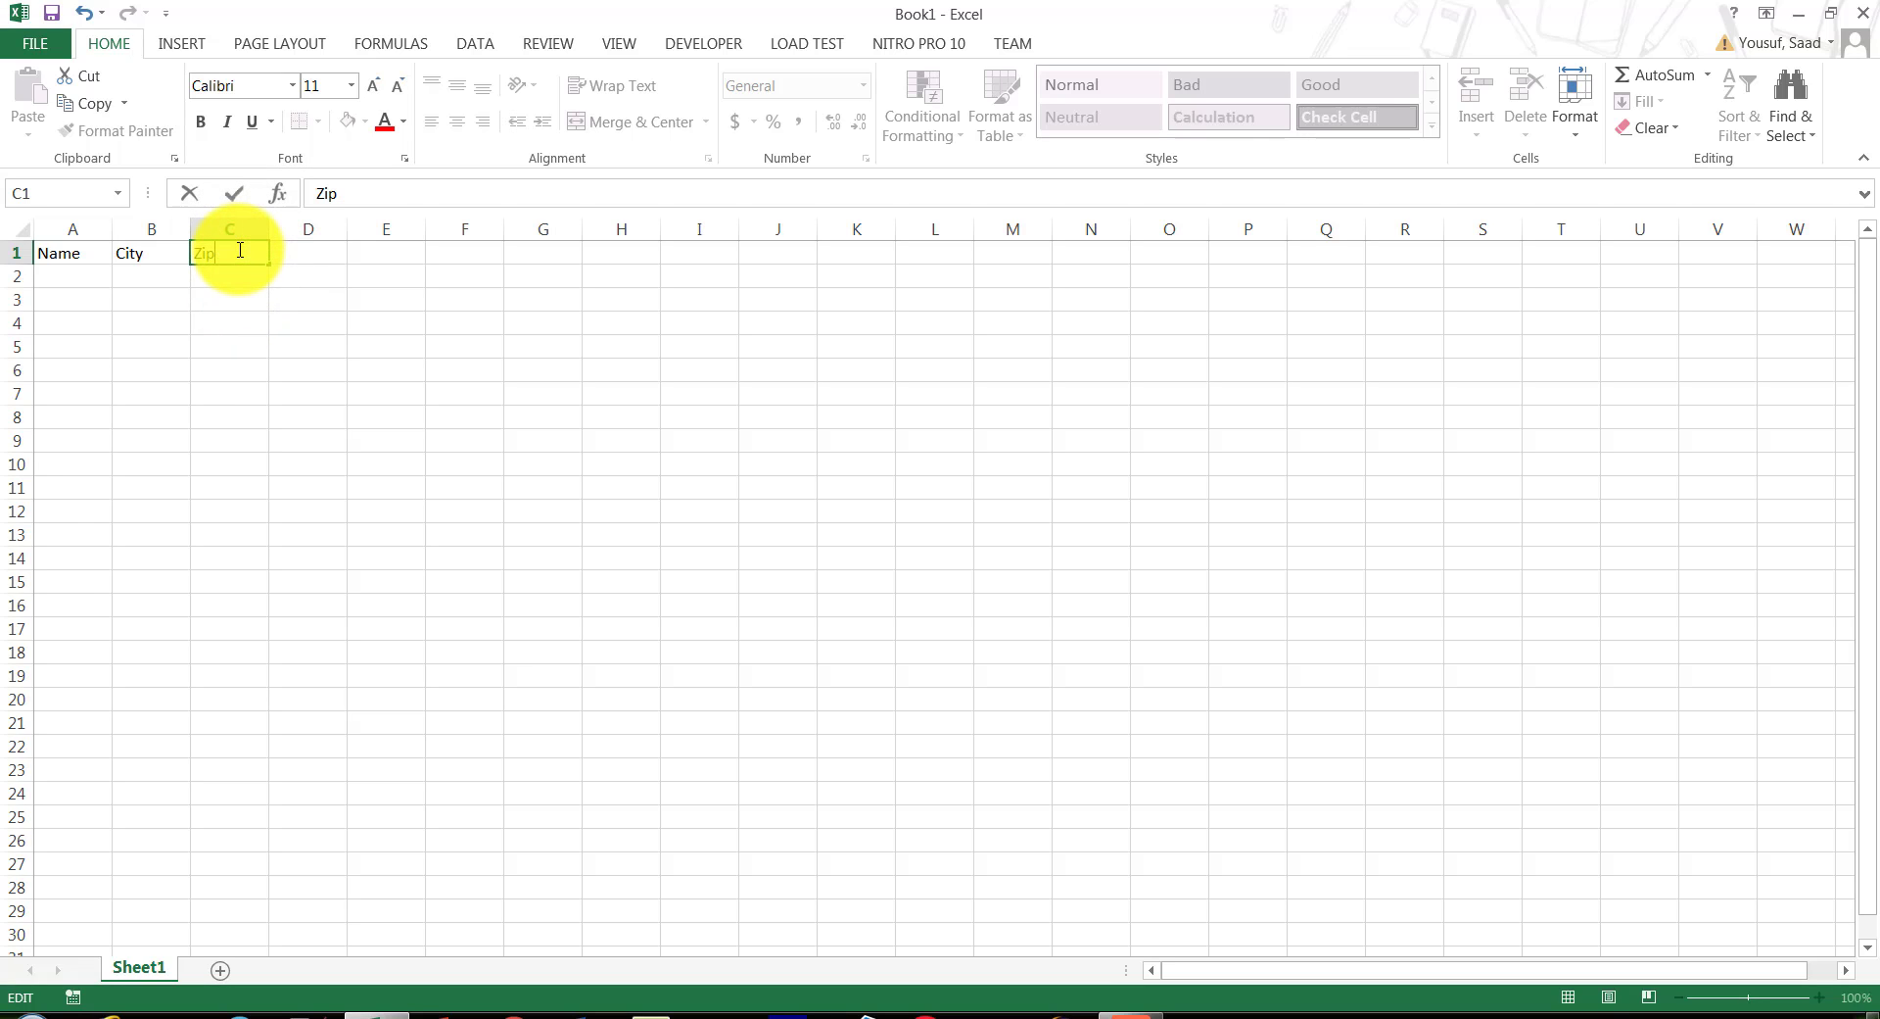
pyautogui.press('Return')
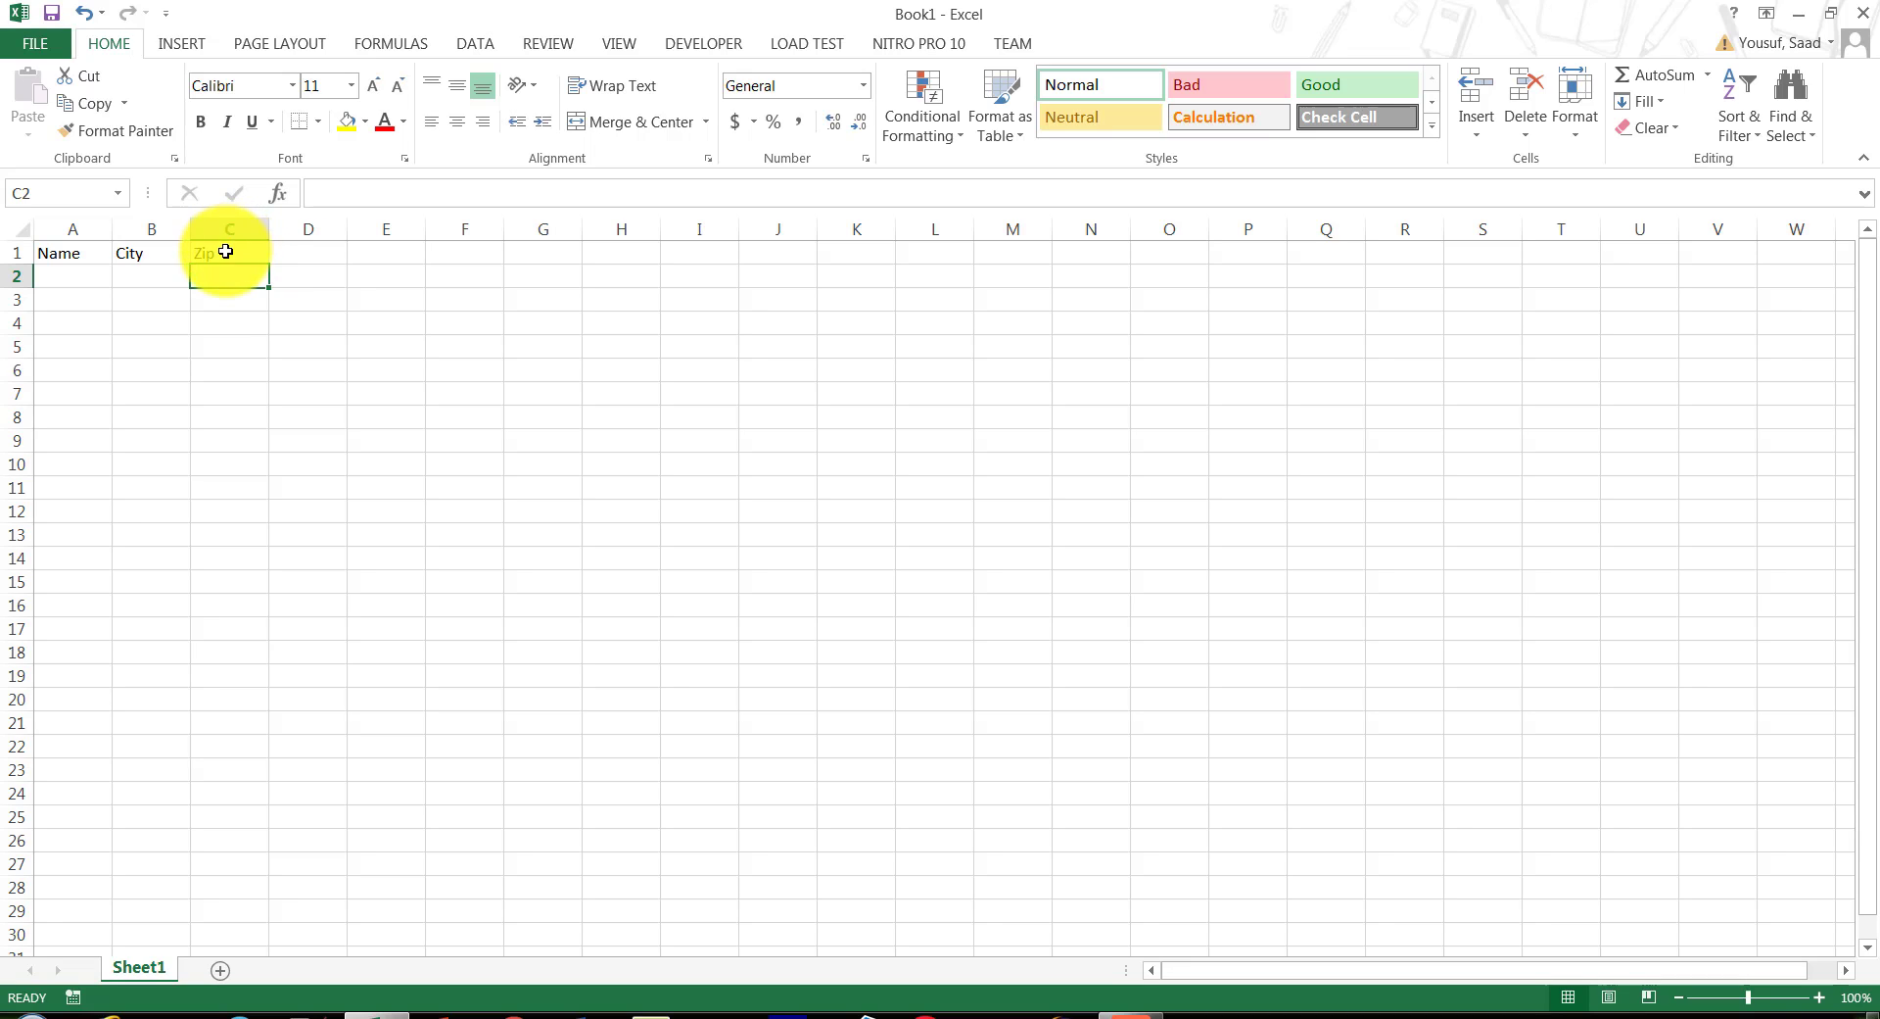
# Extend the header text in cell C1 to Zipcode.
pyautogui.click(233, 252)
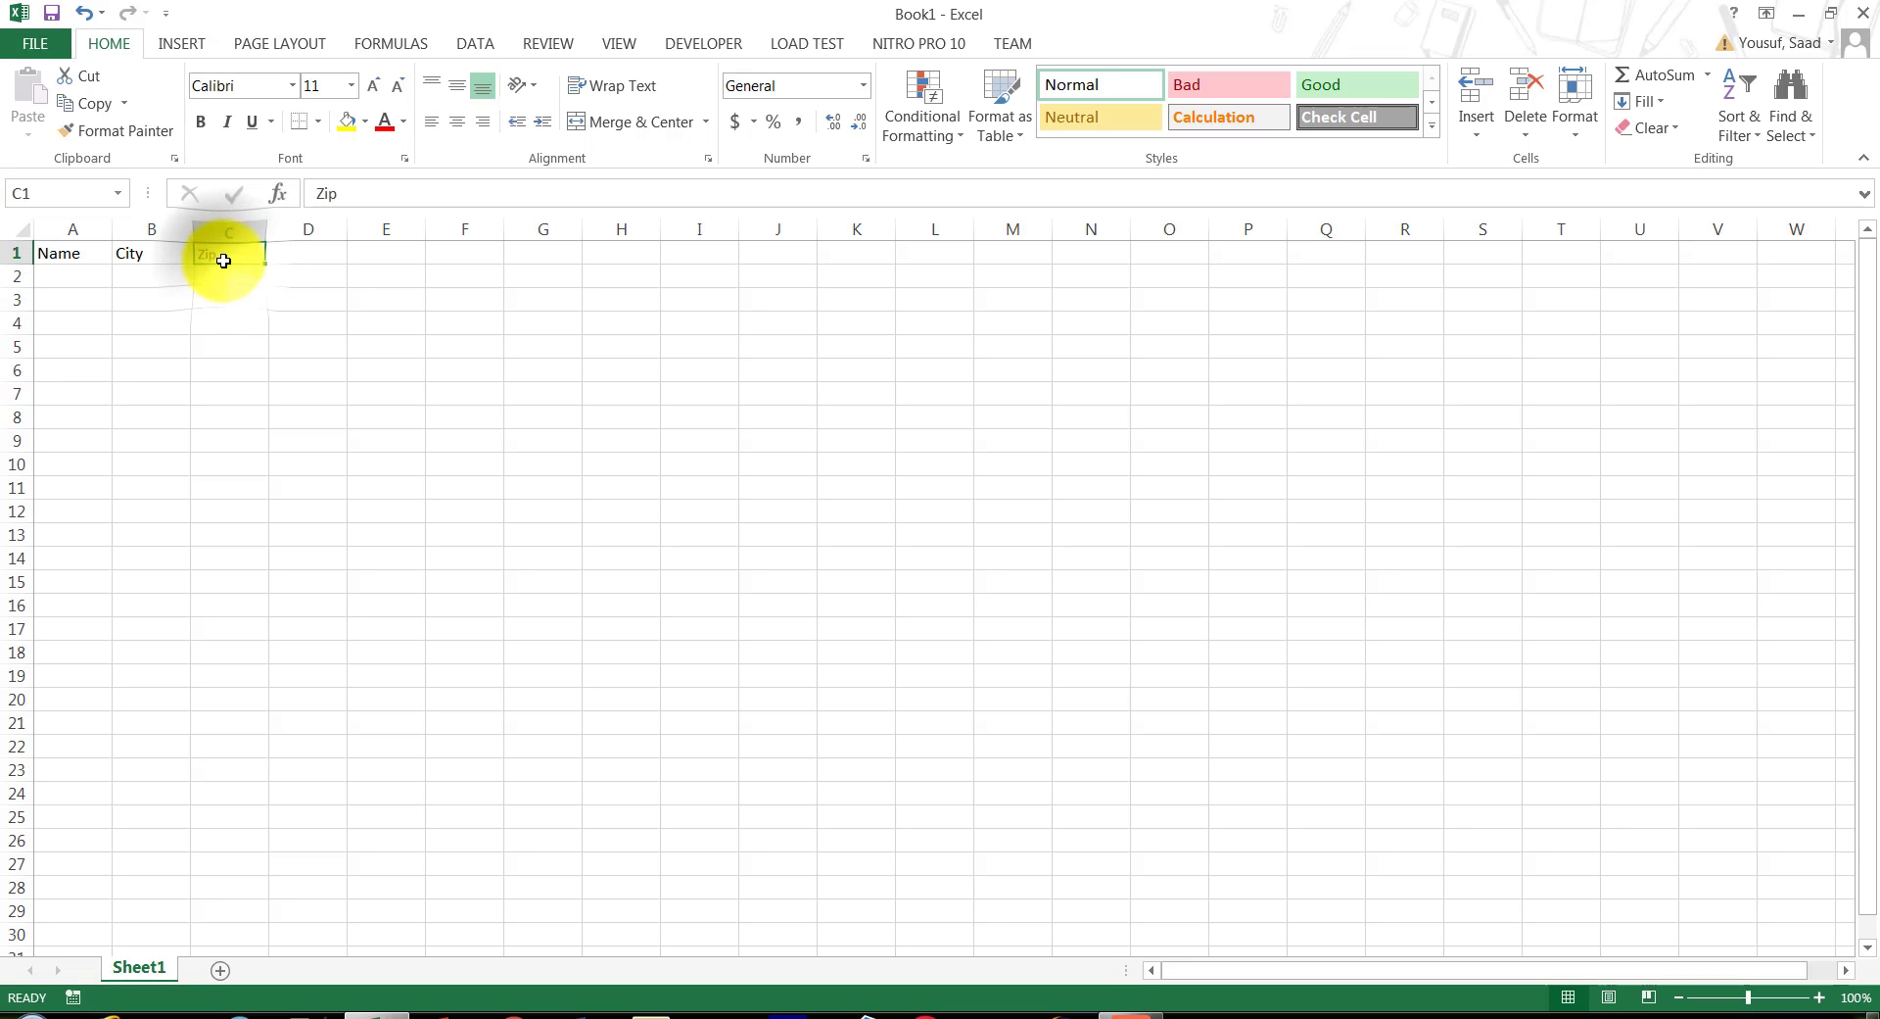
pyautogui.click(392, 186)
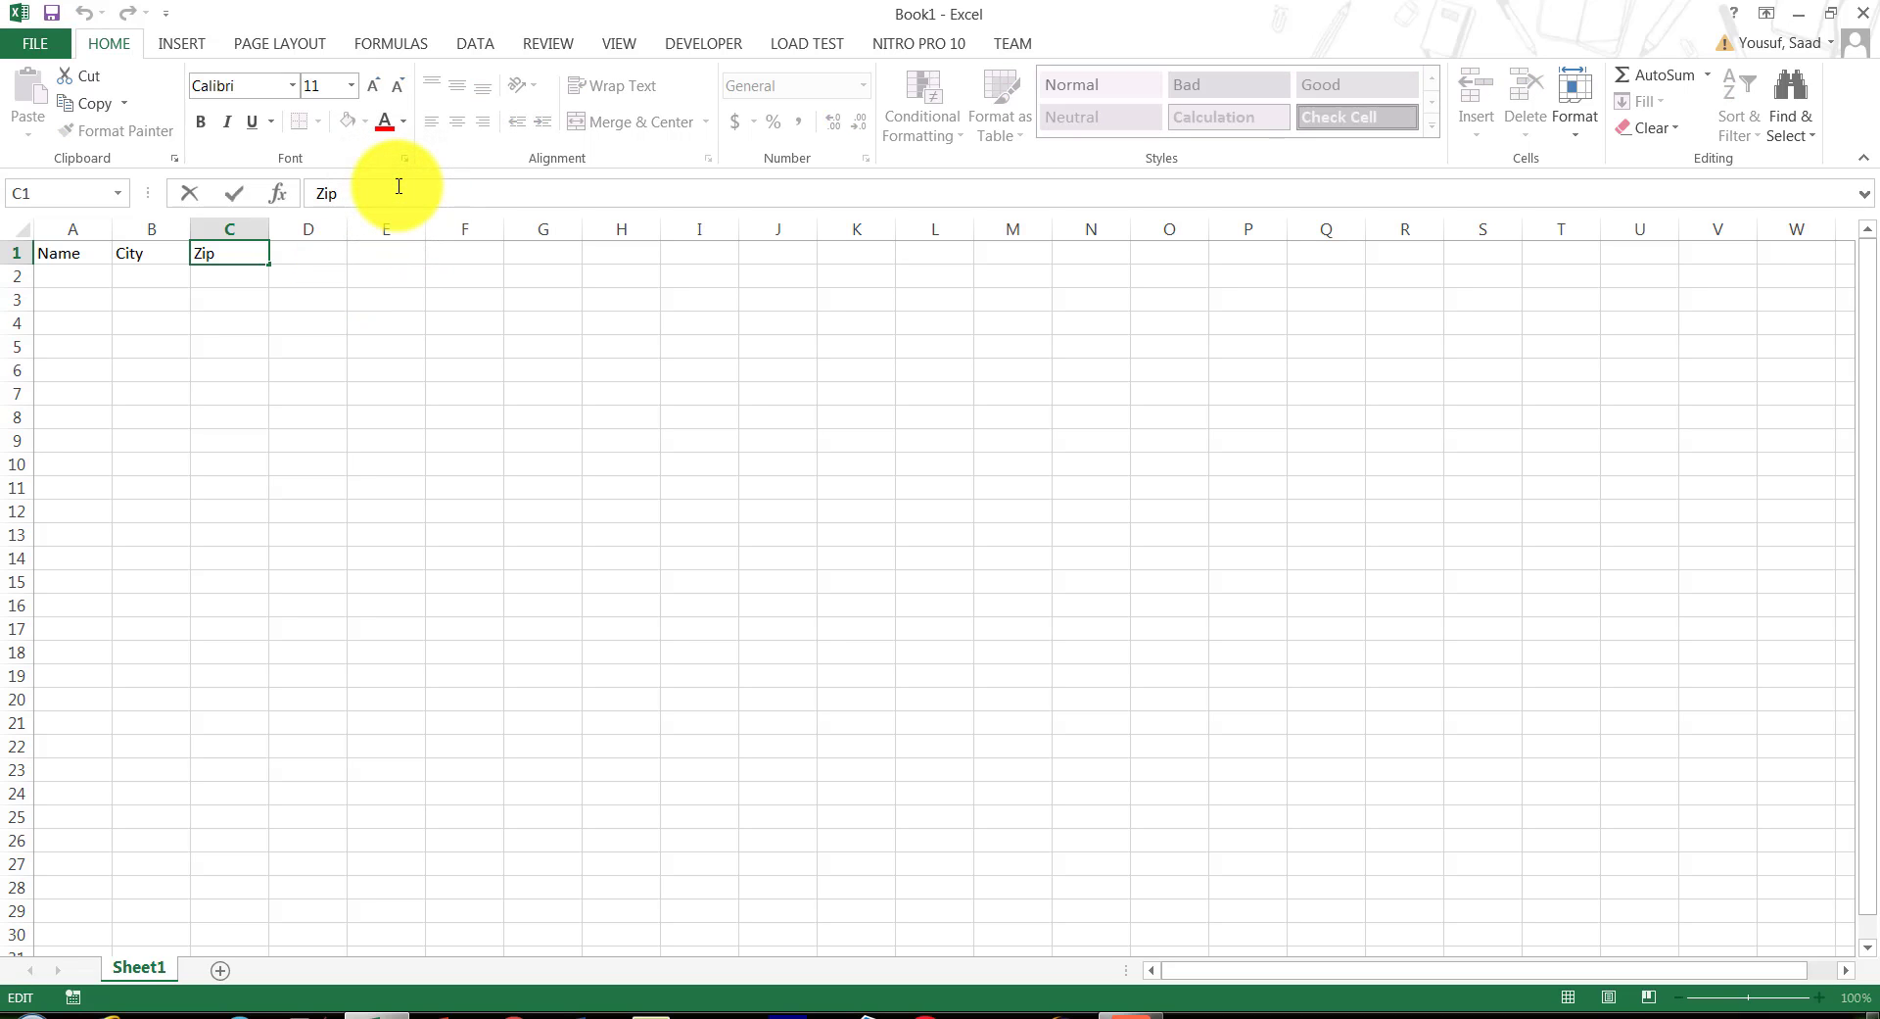
pyautogui.write('code')
pyautogui.press('Return')
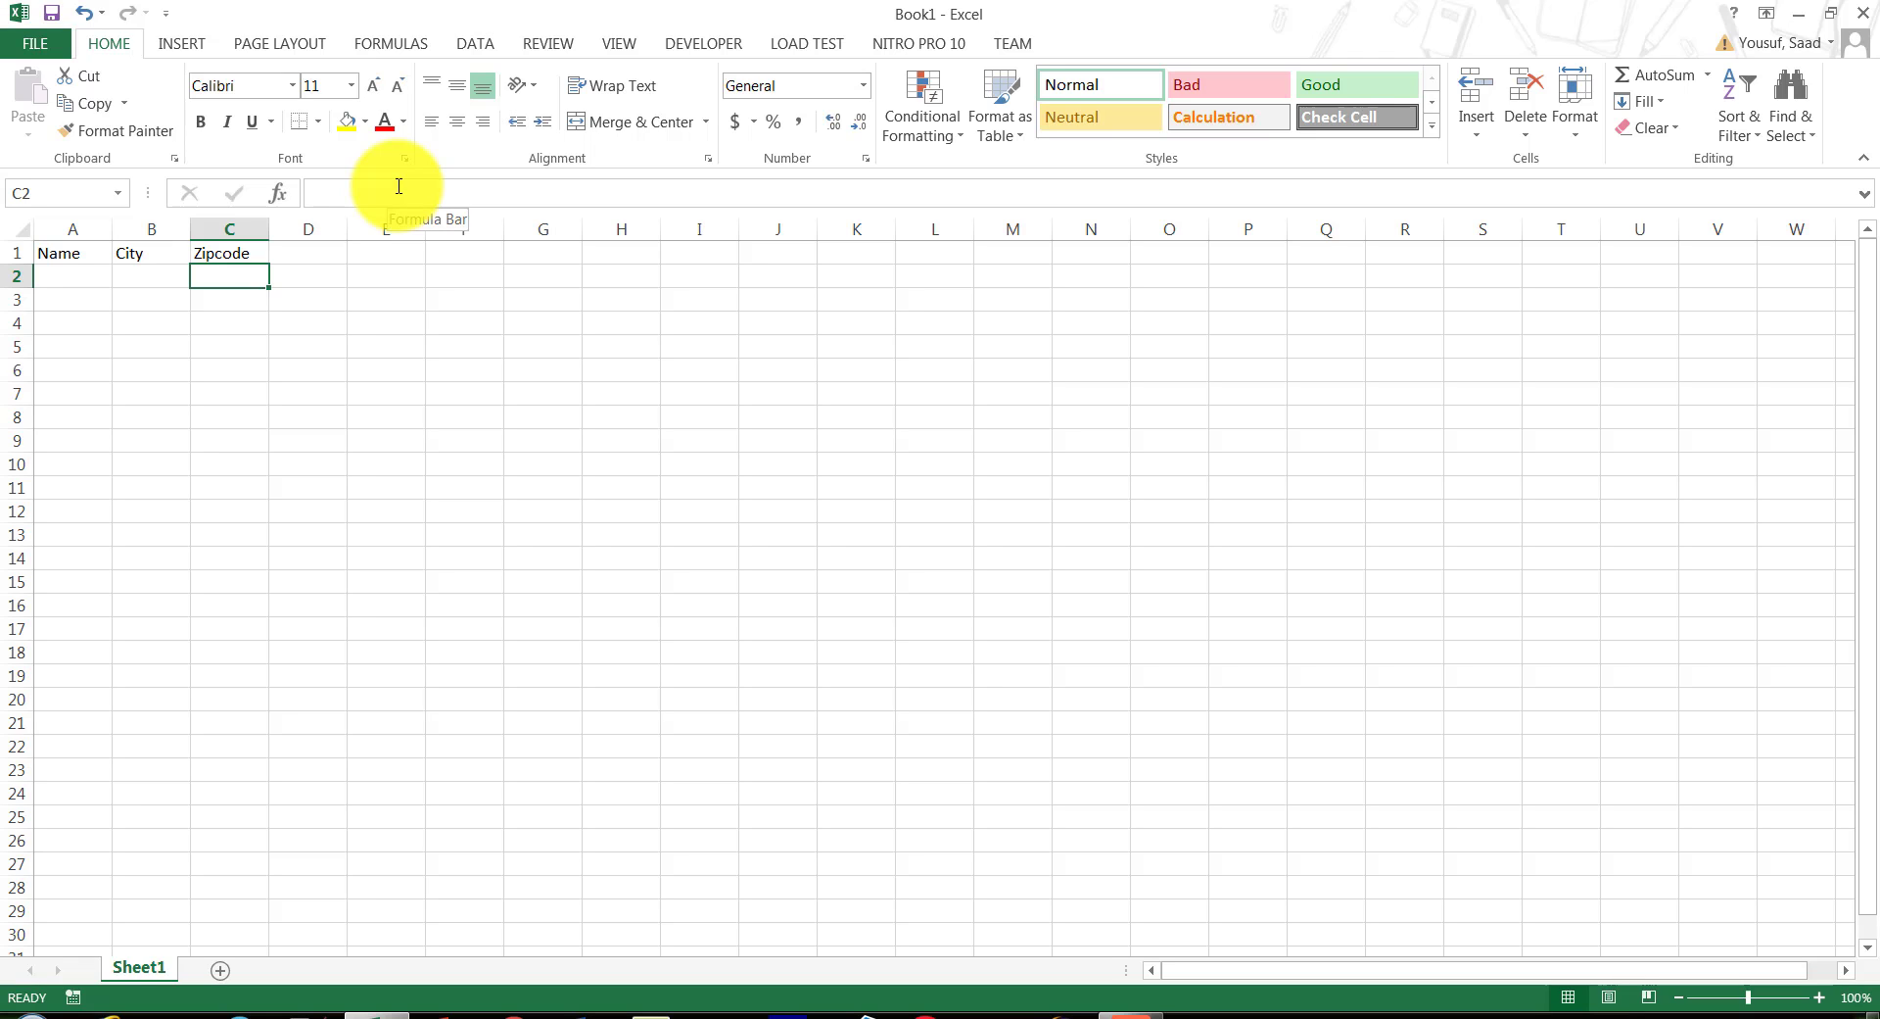
# Rename the worksheet Sheet1 as Personal Information.
pyautogui.doubleClick(152, 972)
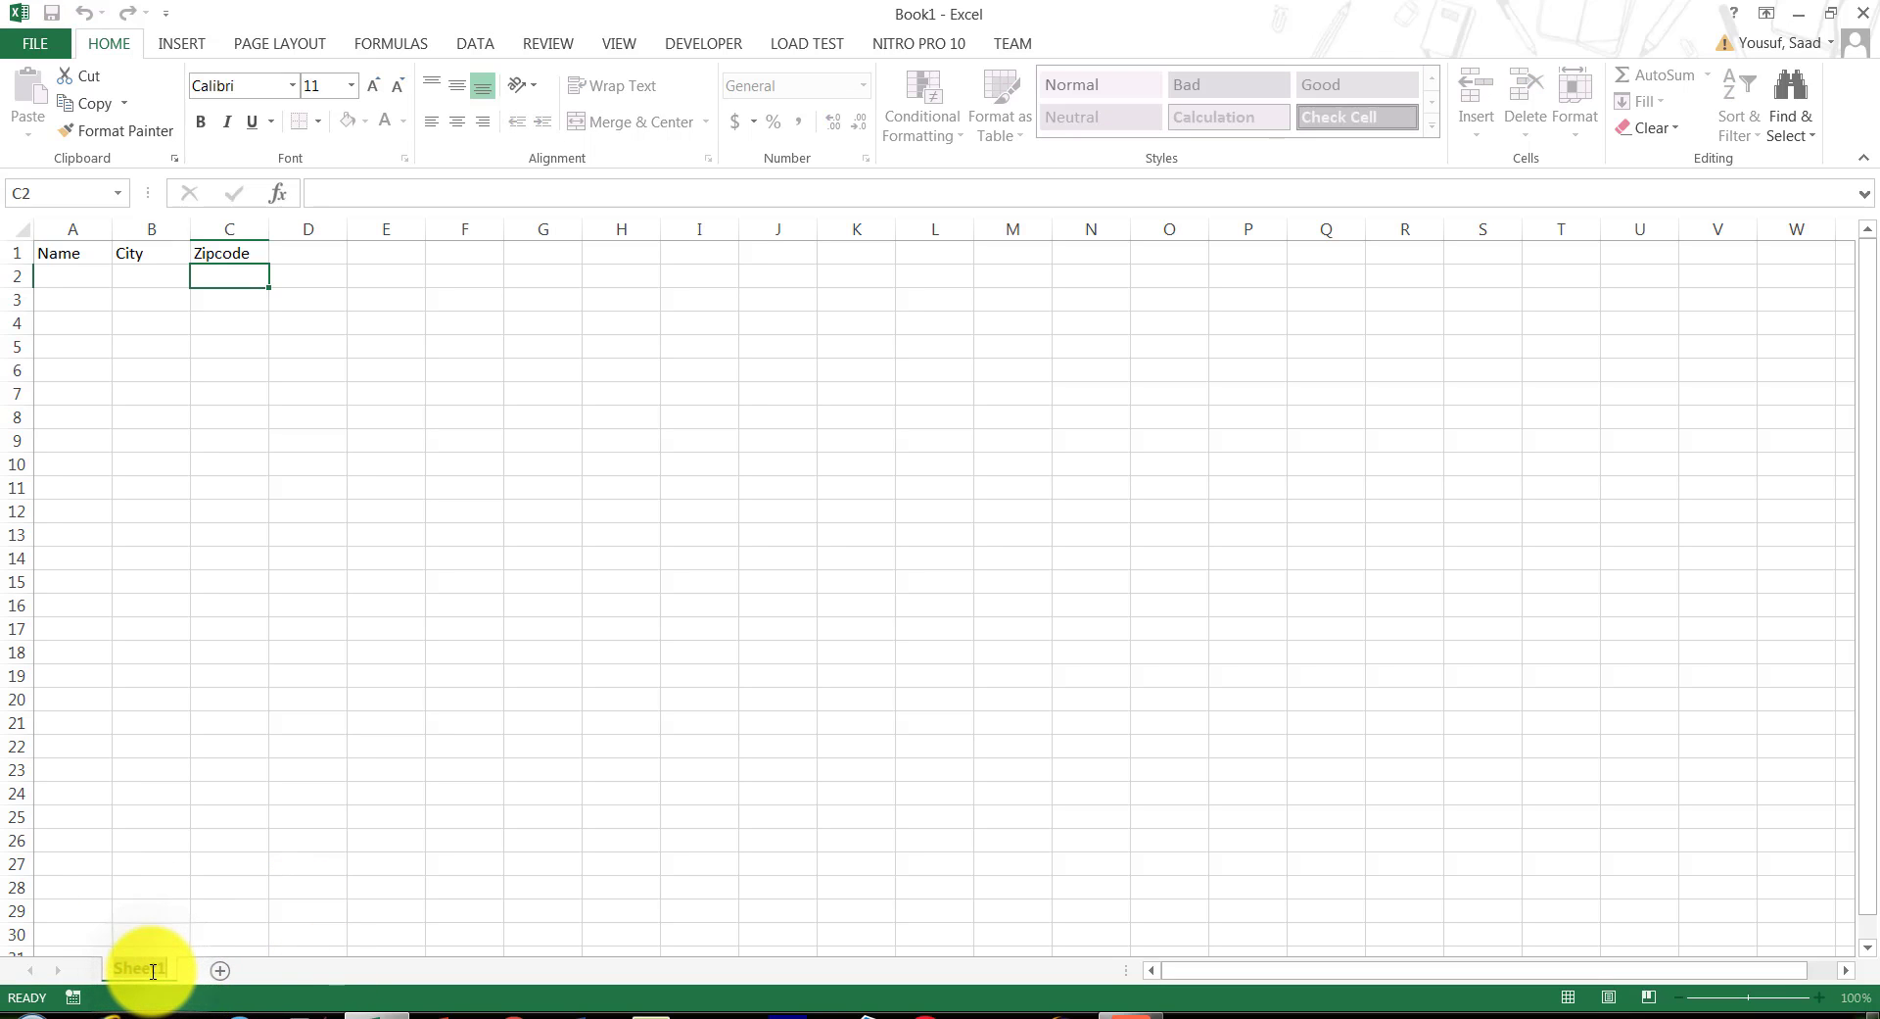
pyautogui.write('Pe')
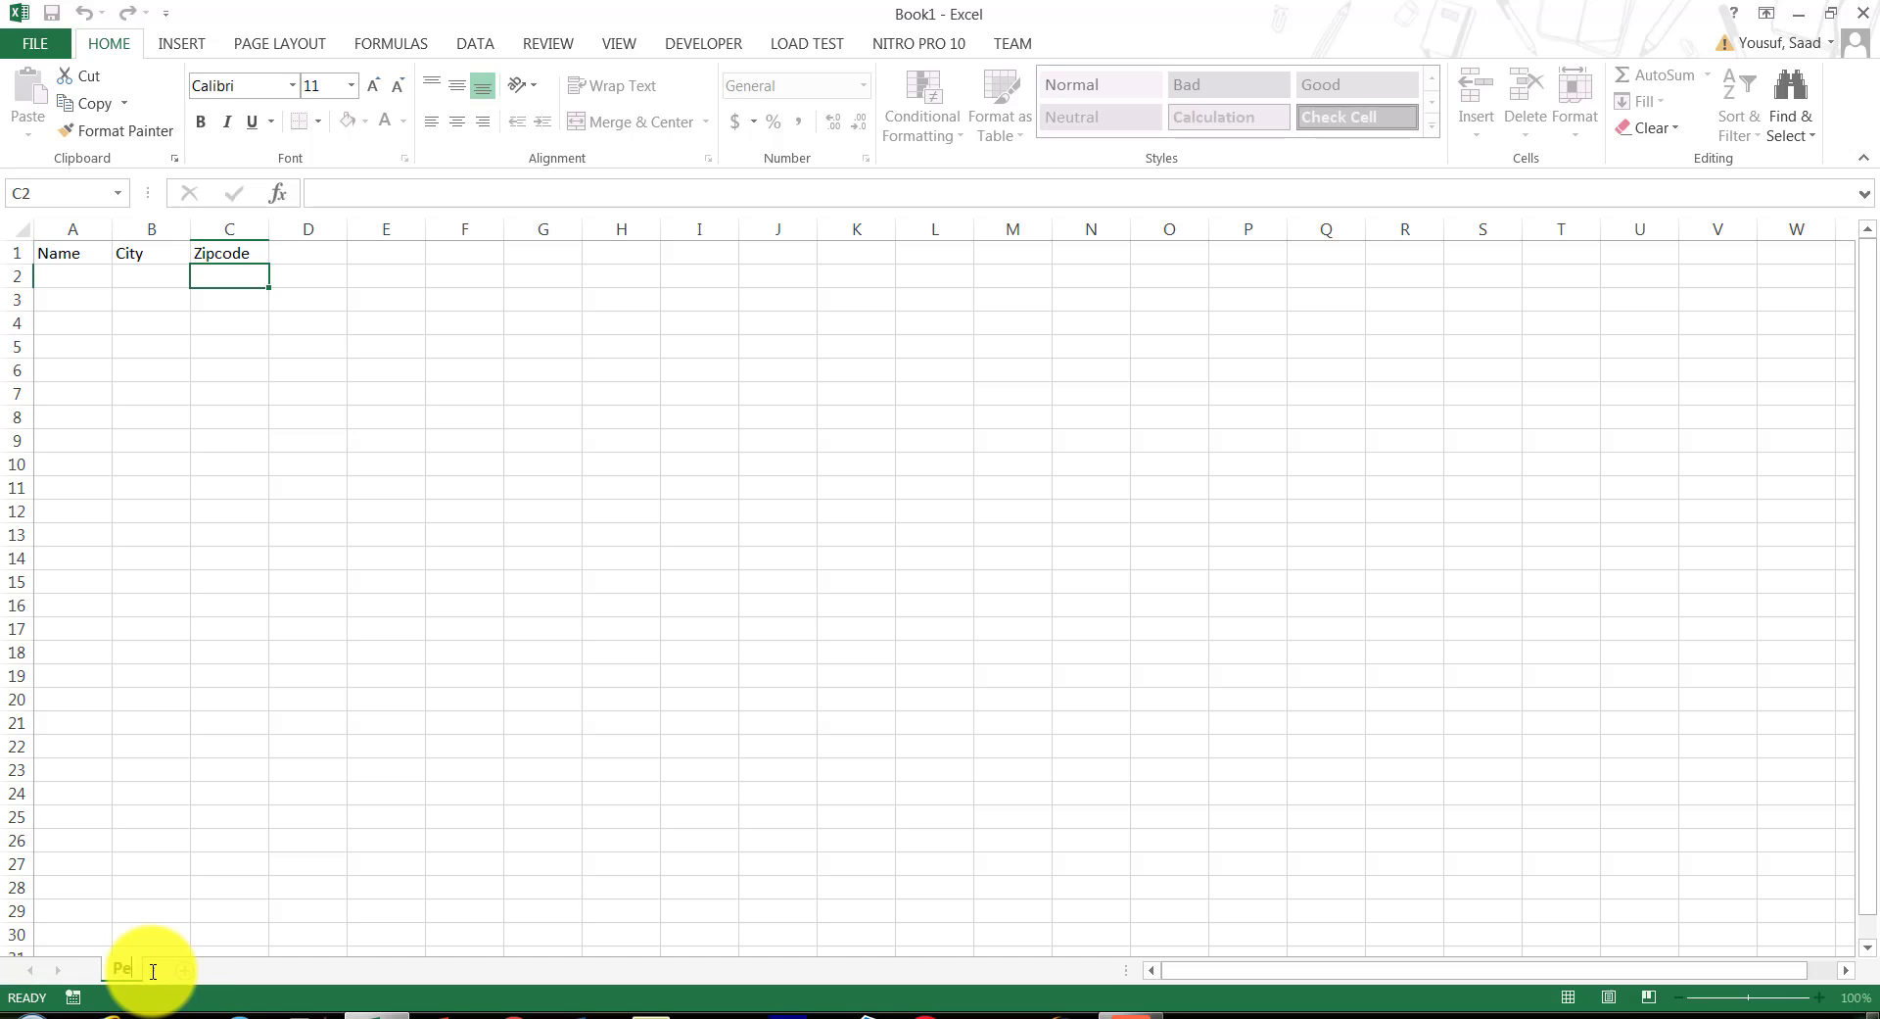
pyautogui.write('rsonal Information')
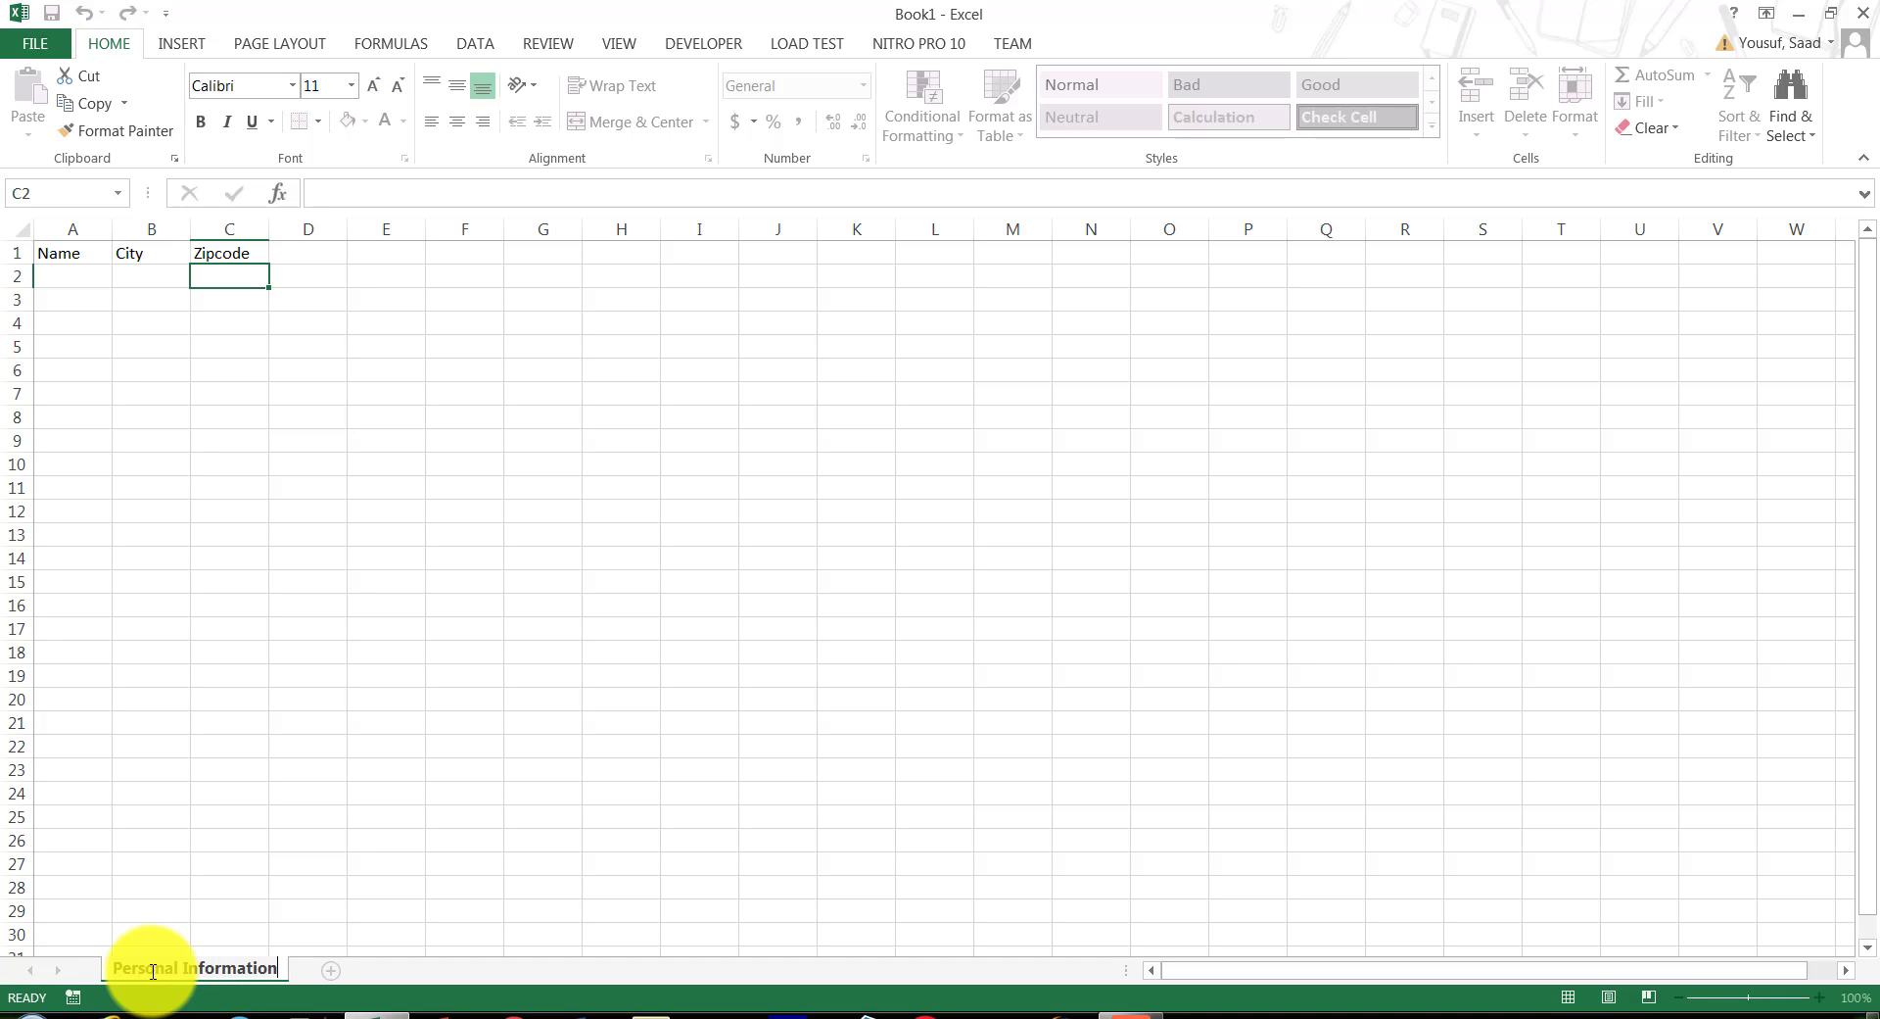
pyautogui.press('Return')
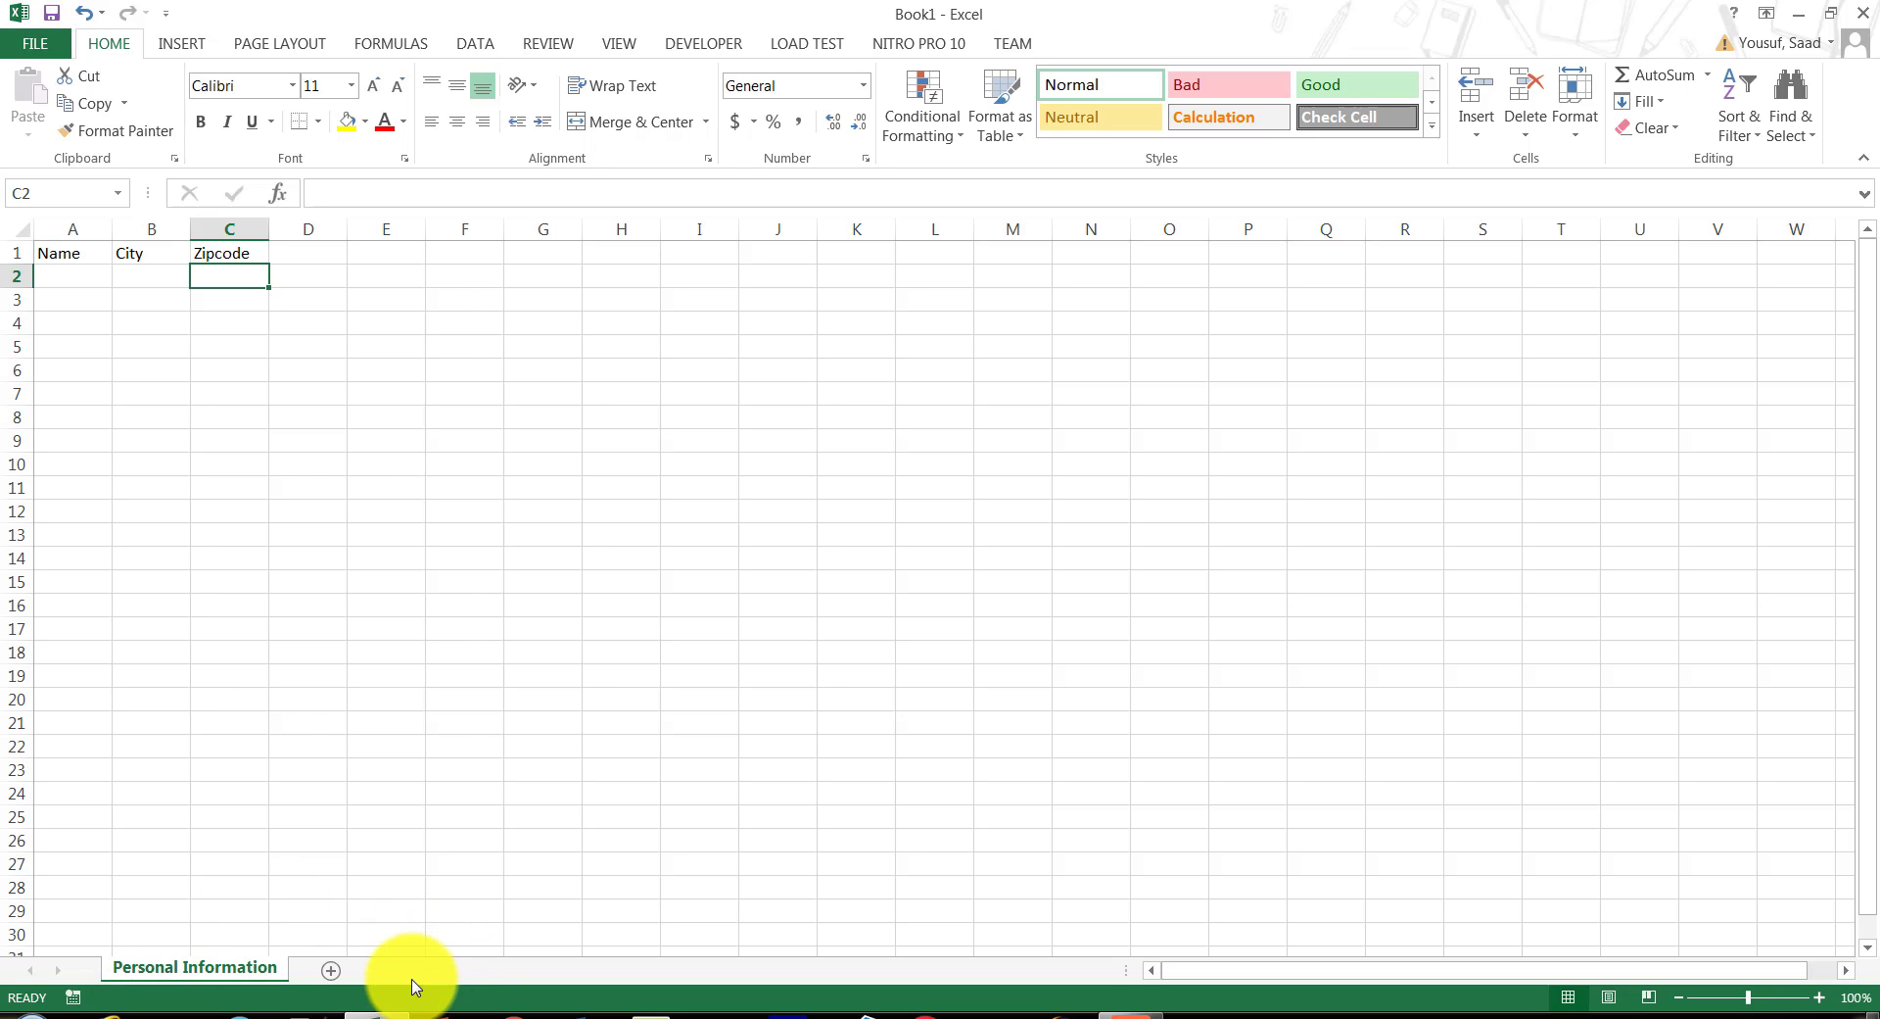
# Add a second worksheet and name it Customer Data.
pyautogui.click(332, 972)
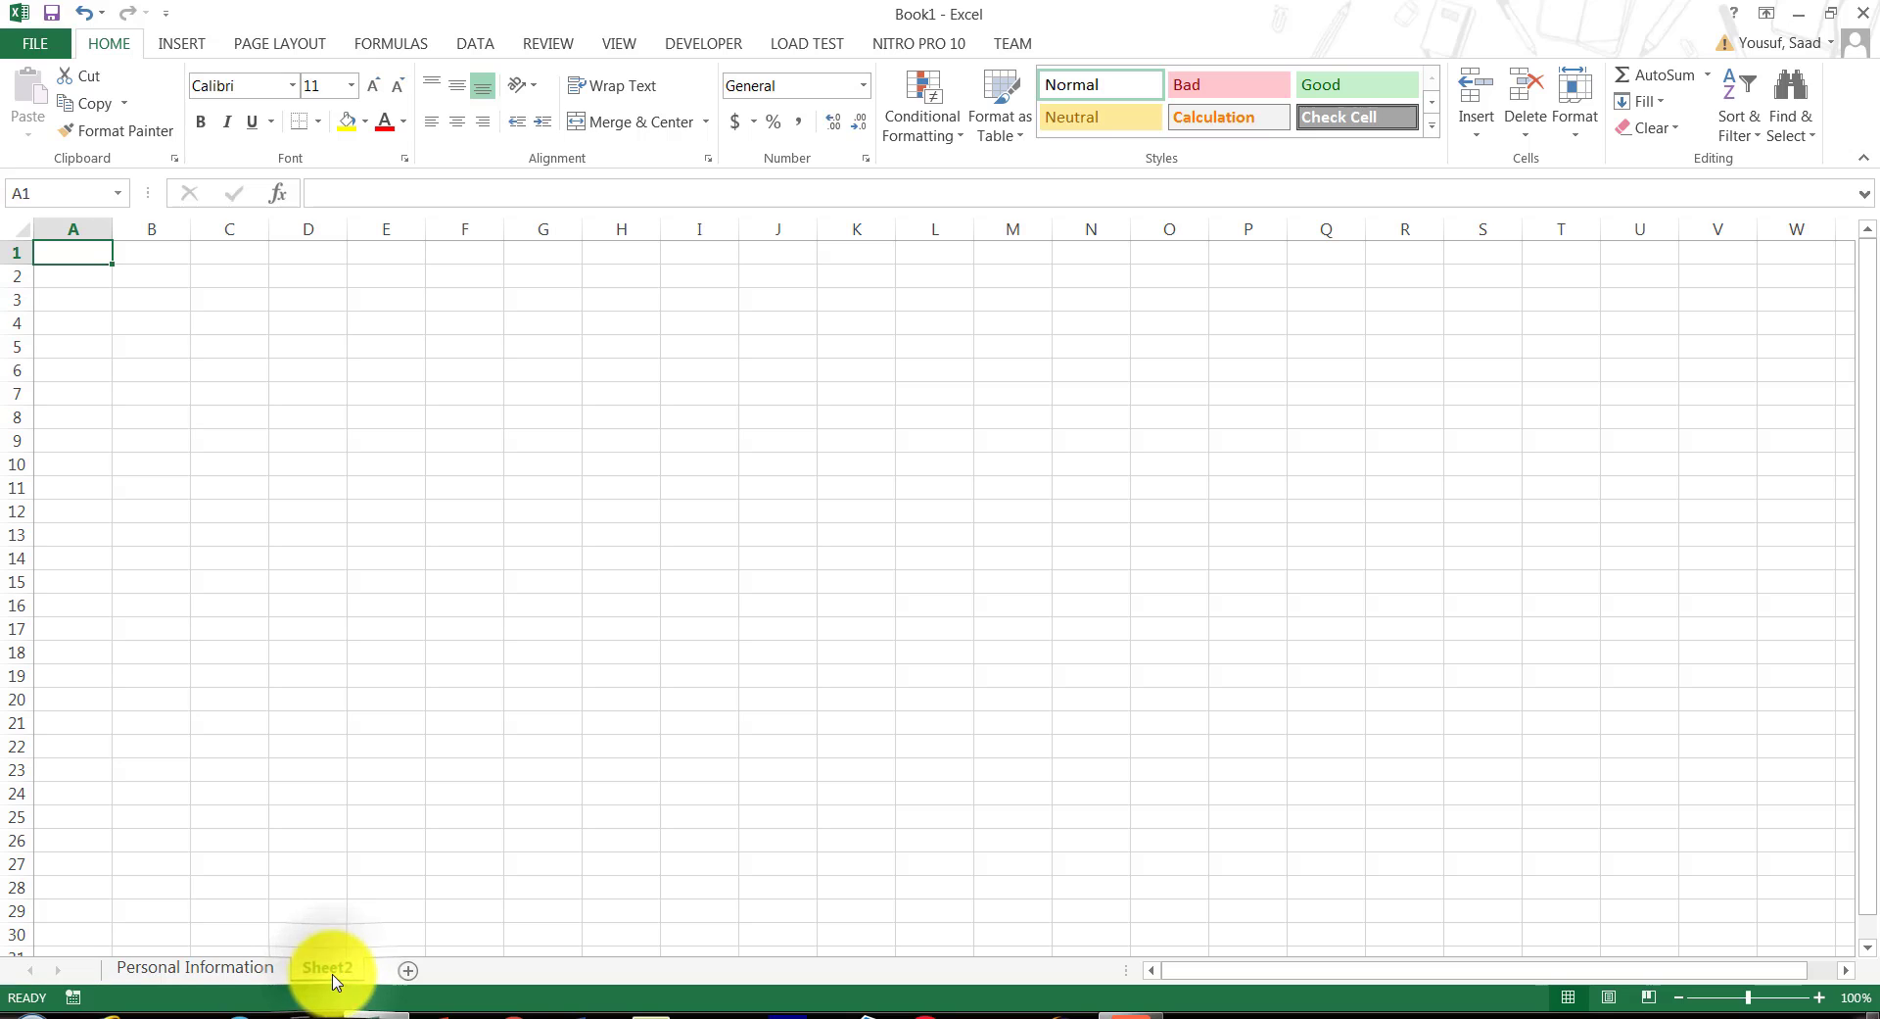
pyautogui.doubleClick(333, 969)
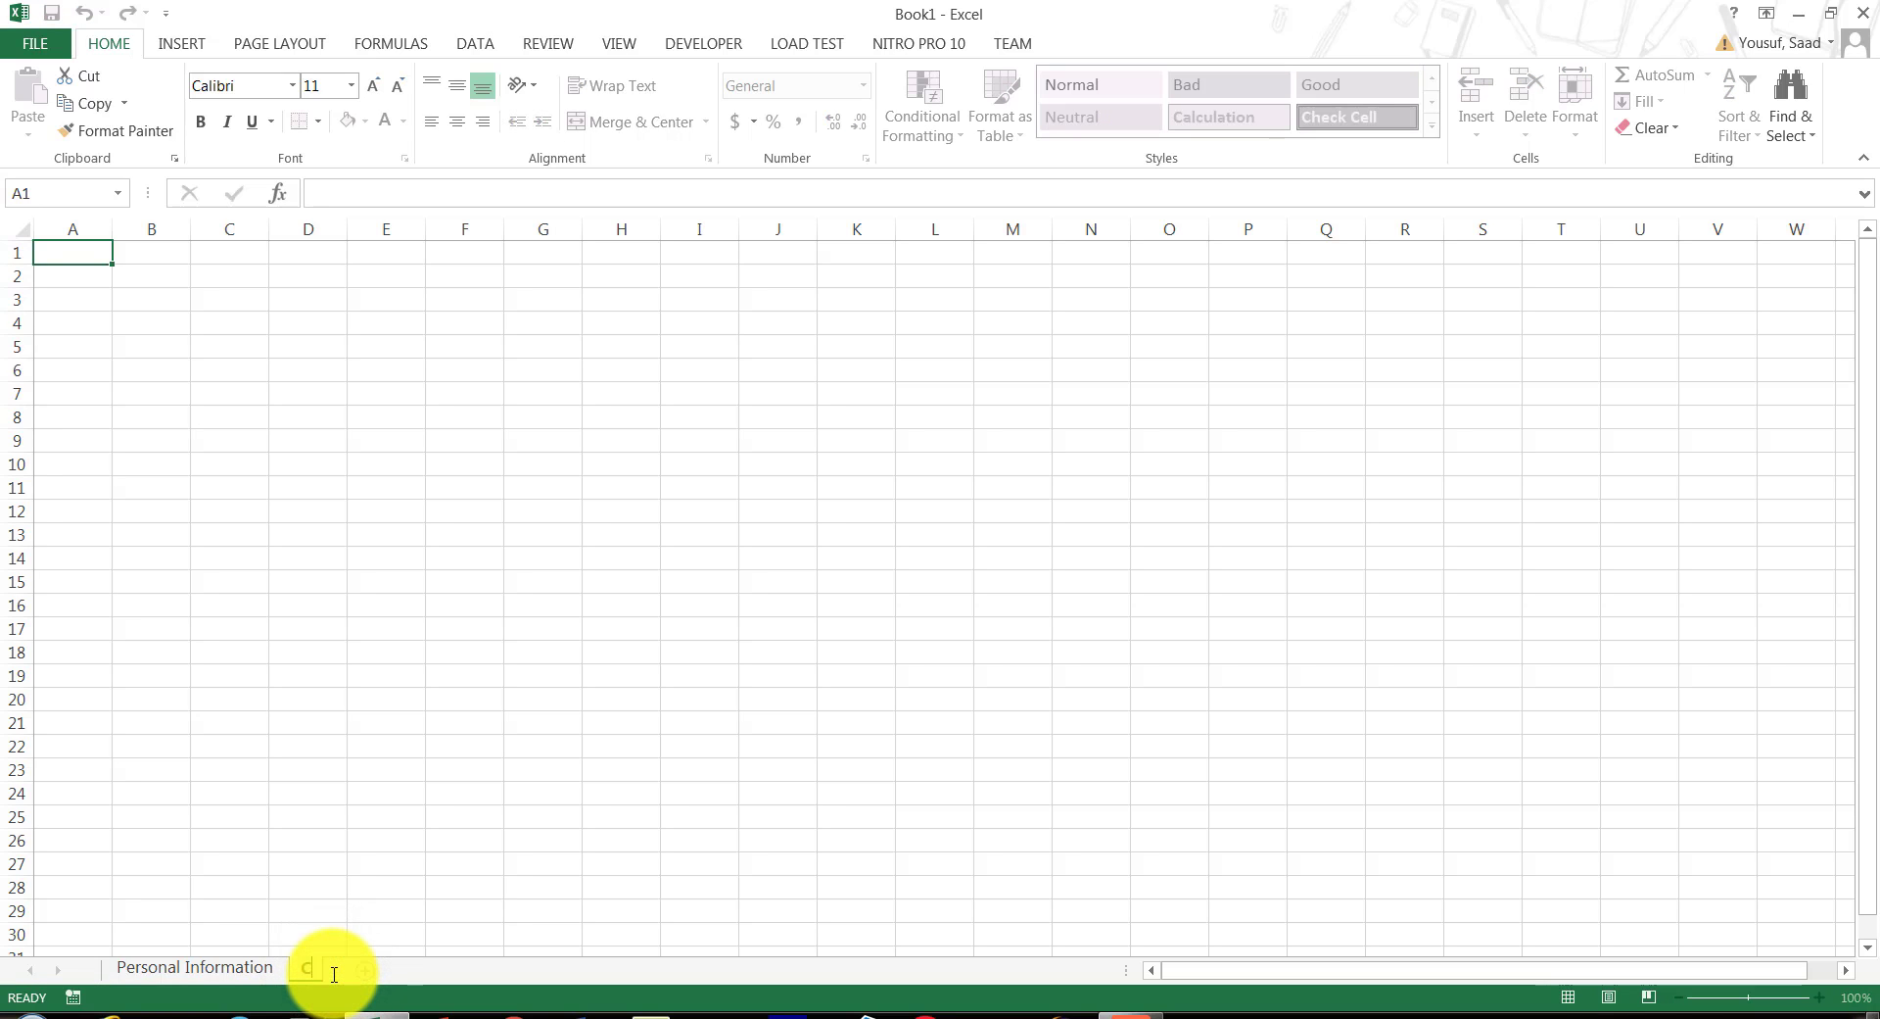
pyautogui.write('Customer Data')
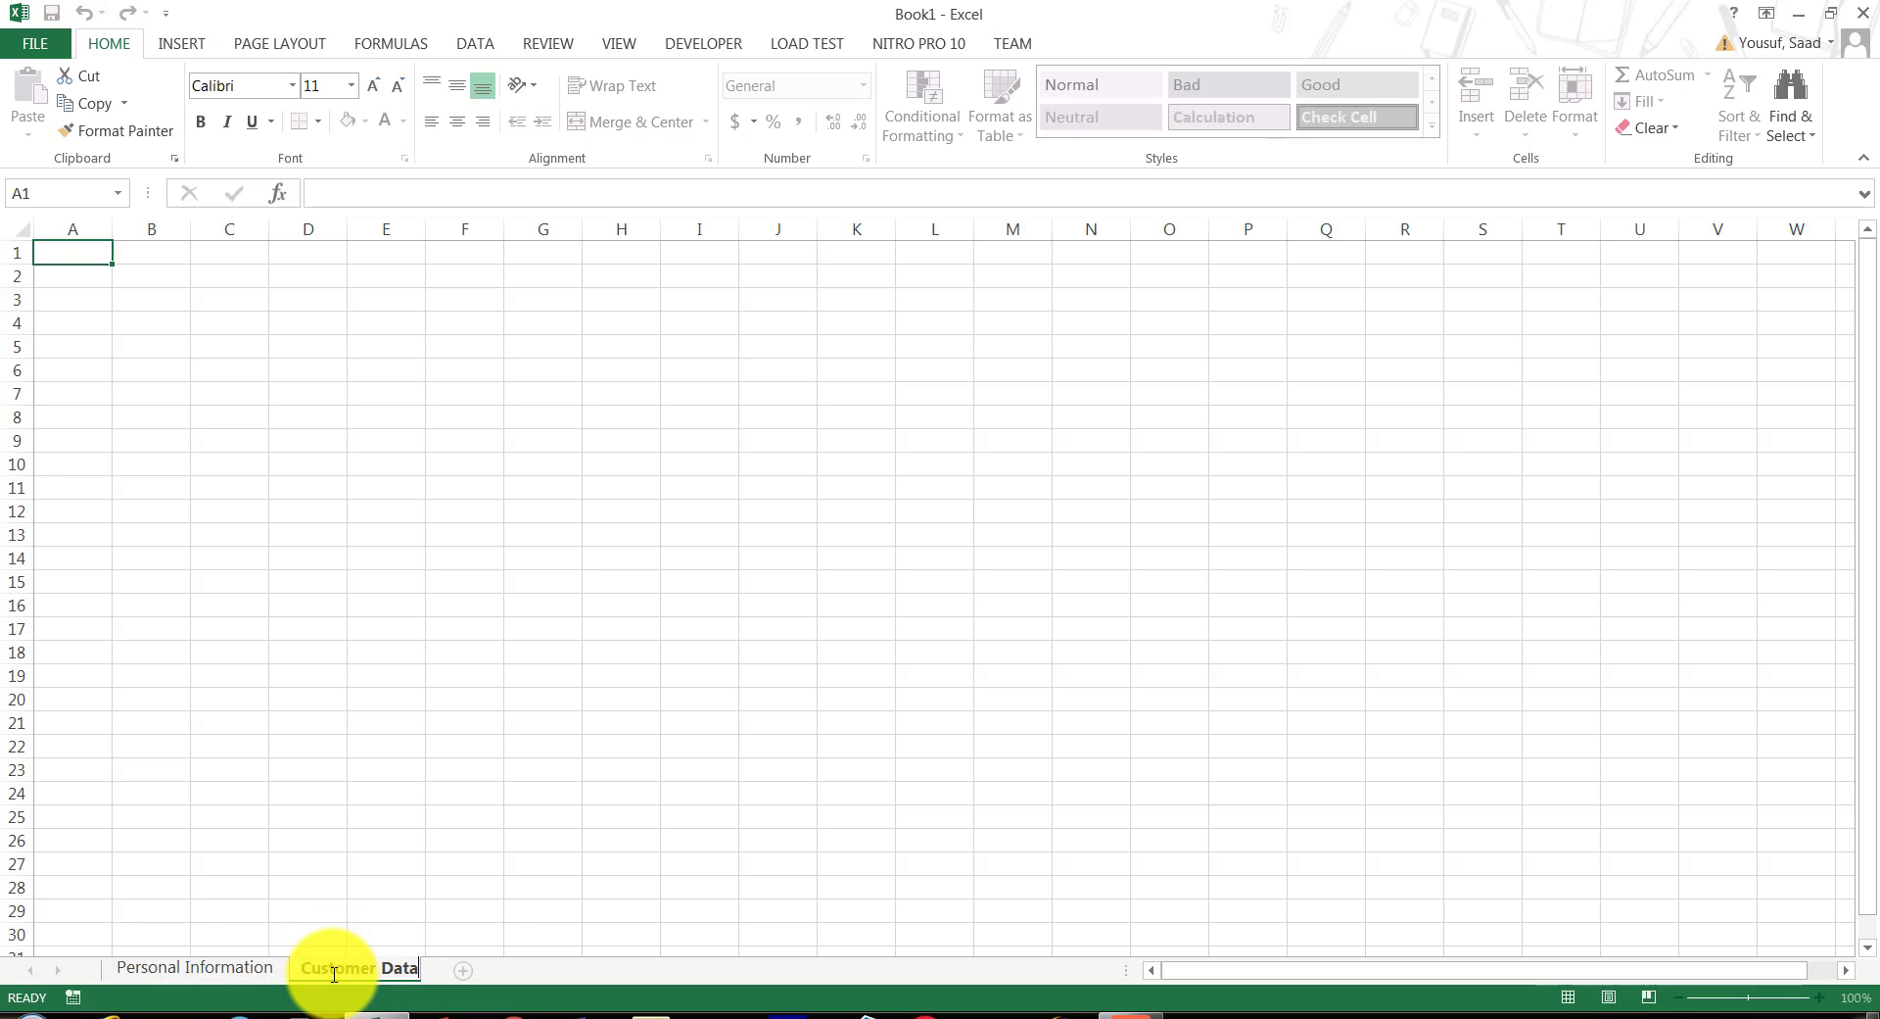
pyautogui.press('Return')
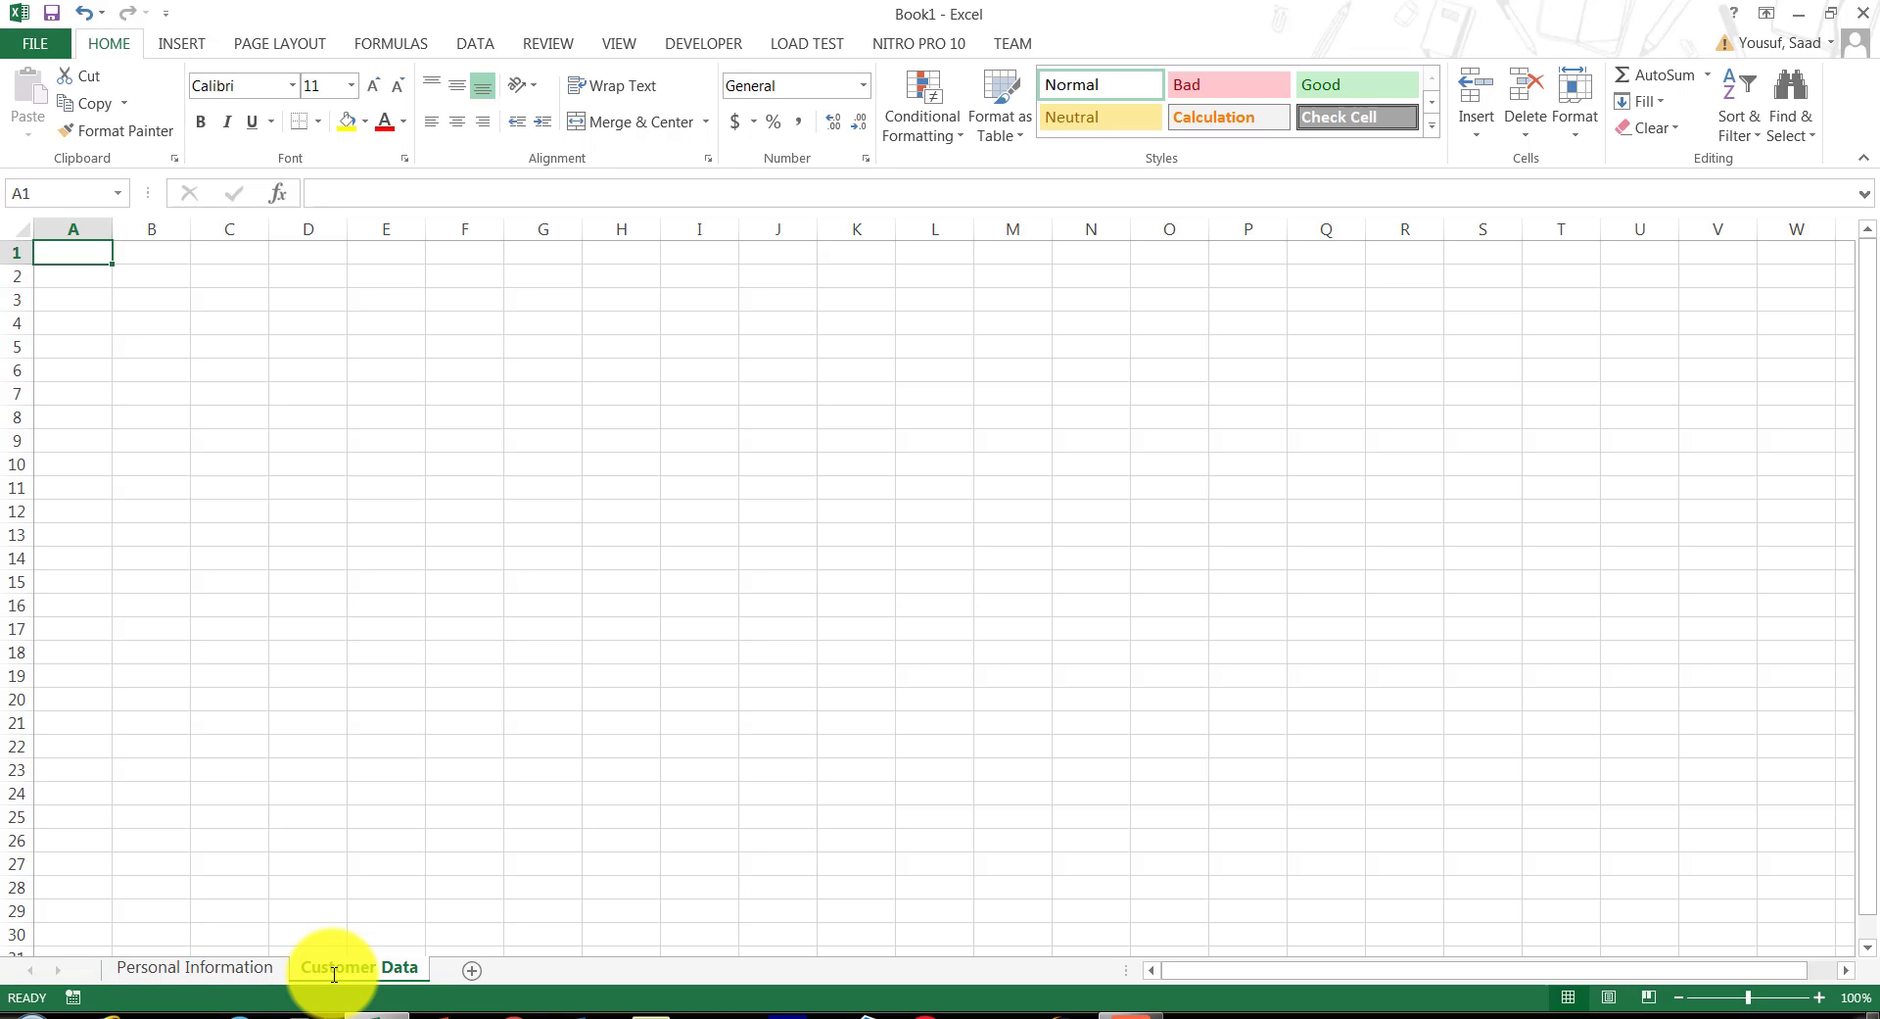
# Switch back and forth between the Personal Information and Customer Data sheets, and delete the Customer Data sheet.
pyautogui.click(252, 971)
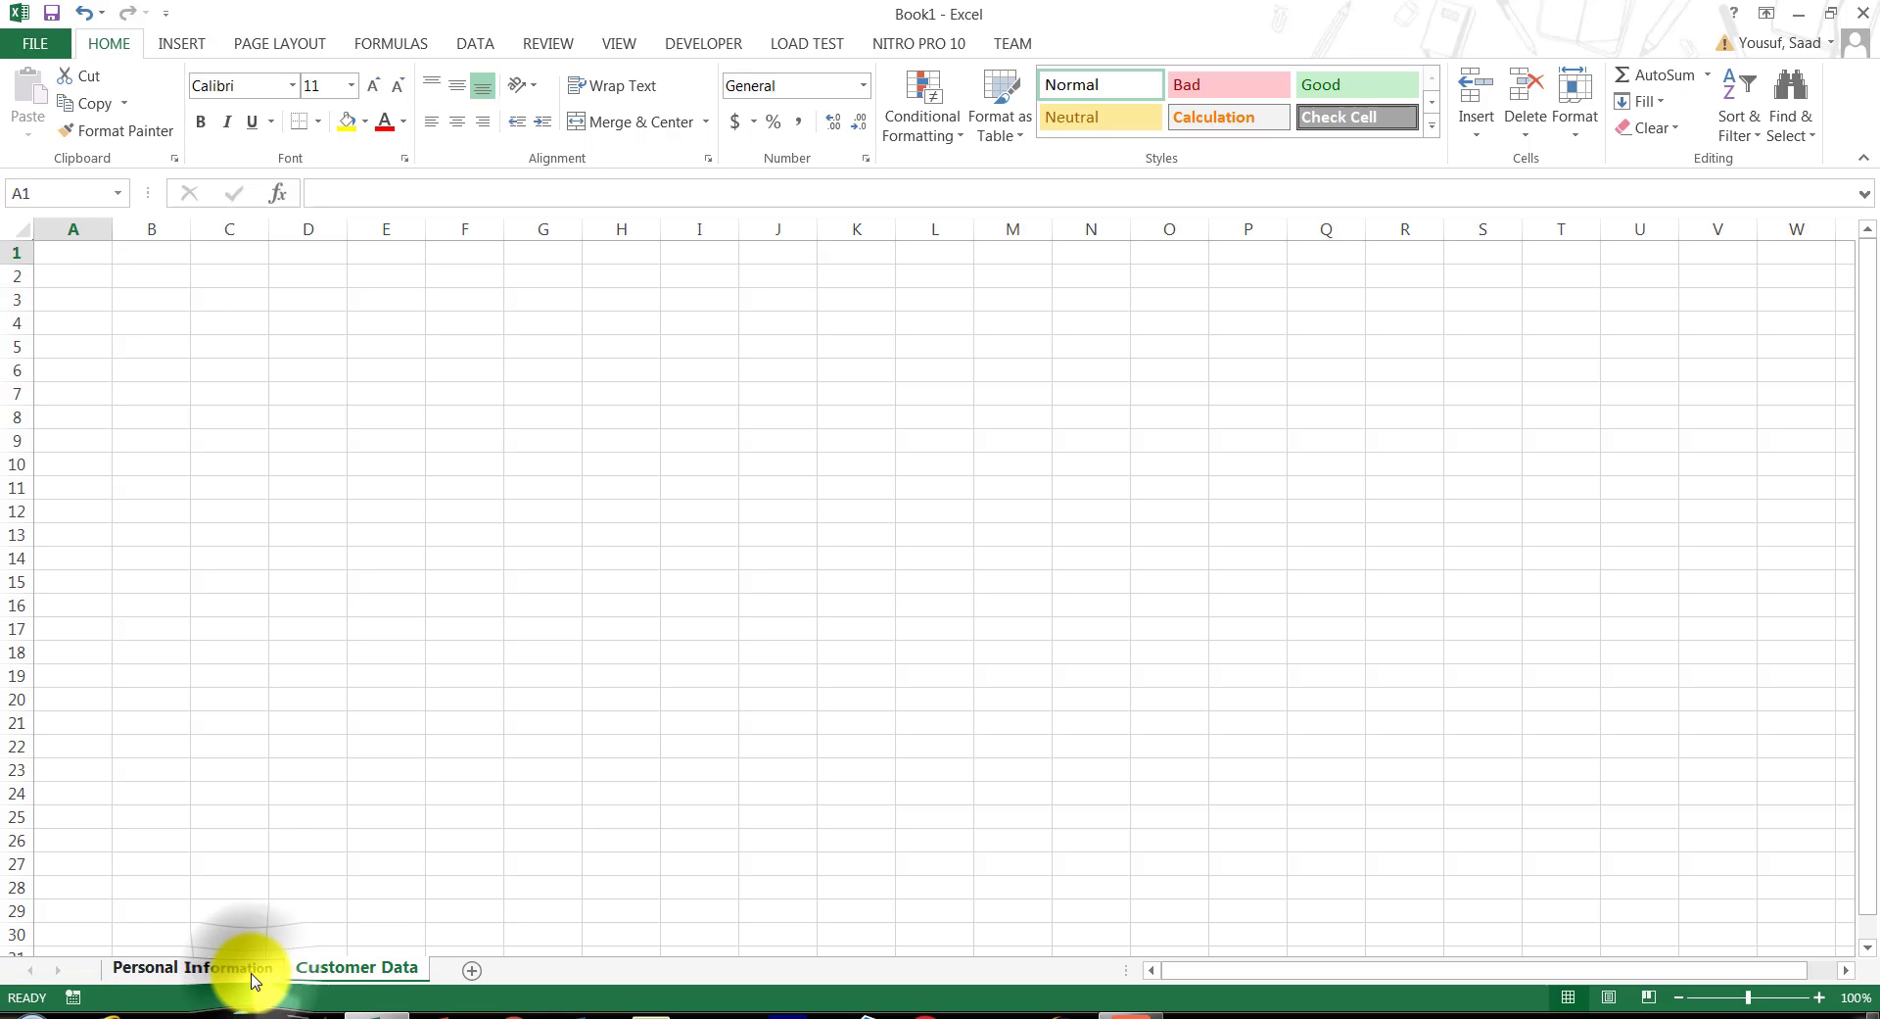
pyautogui.click(358, 968)
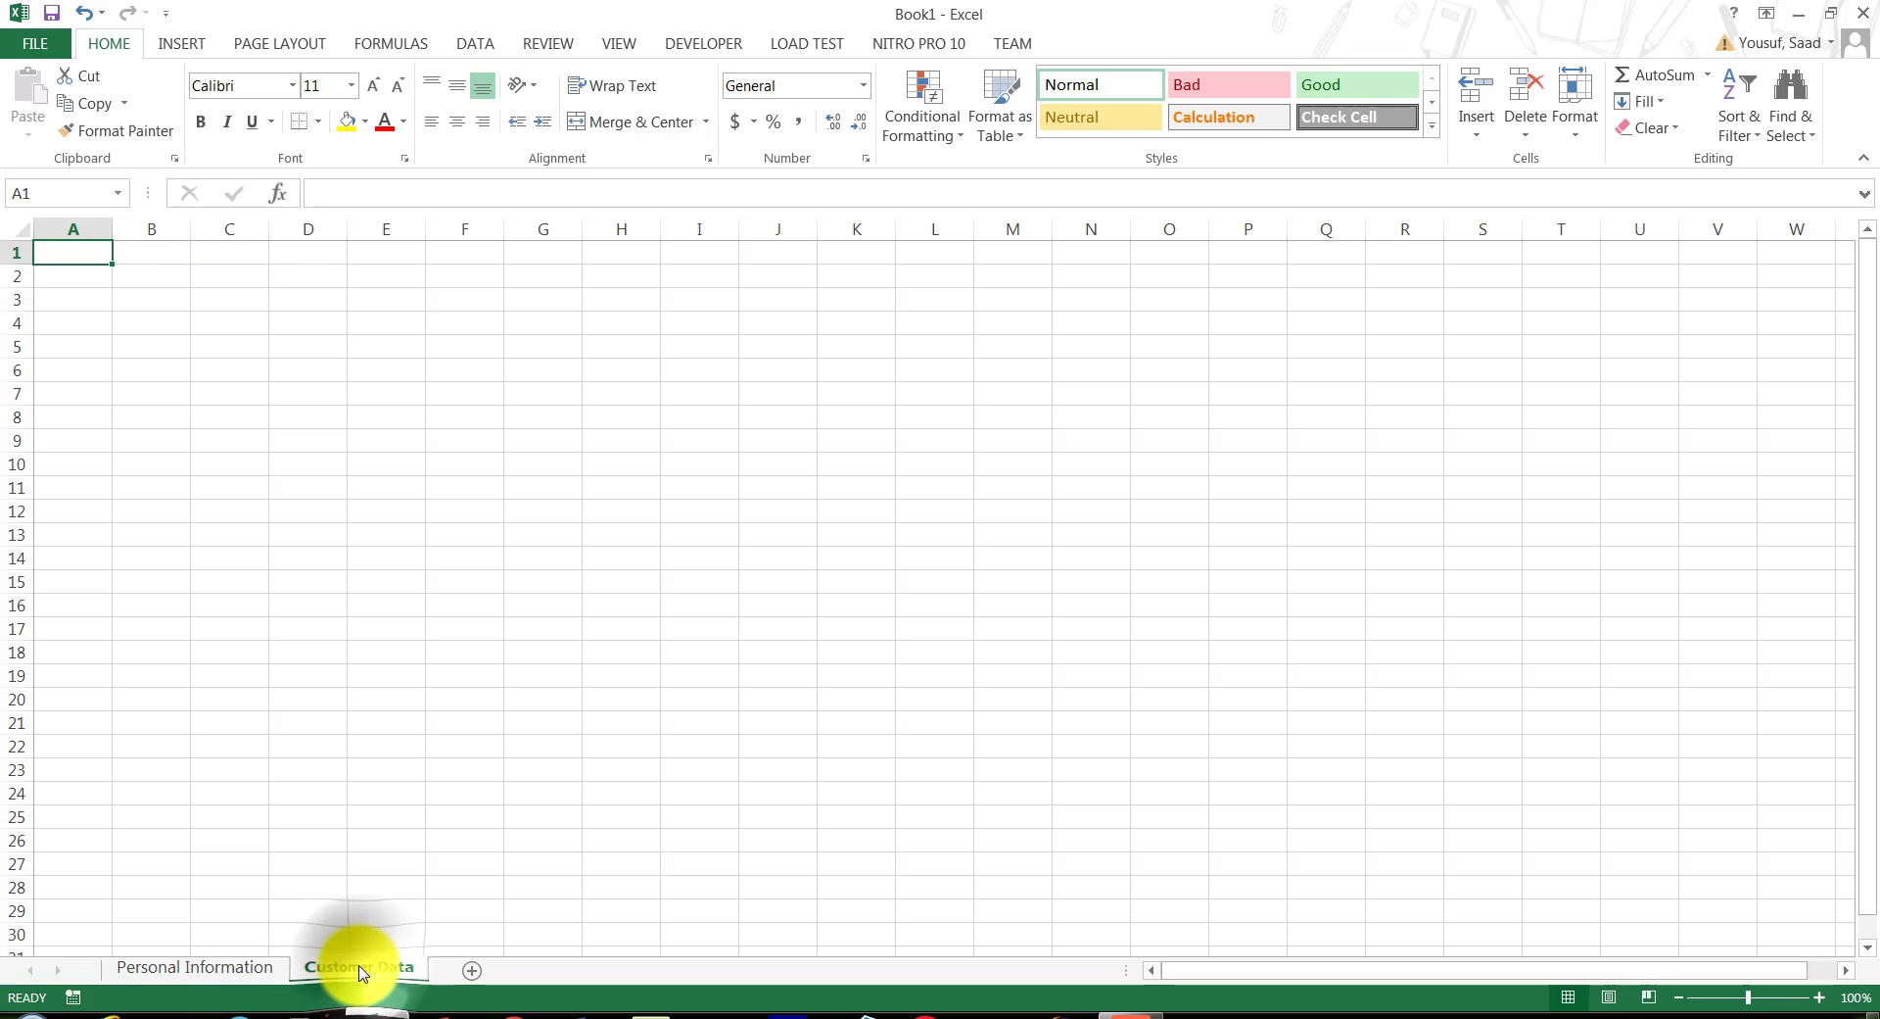
pyautogui.click(263, 968)
pyautogui.click(329, 968)
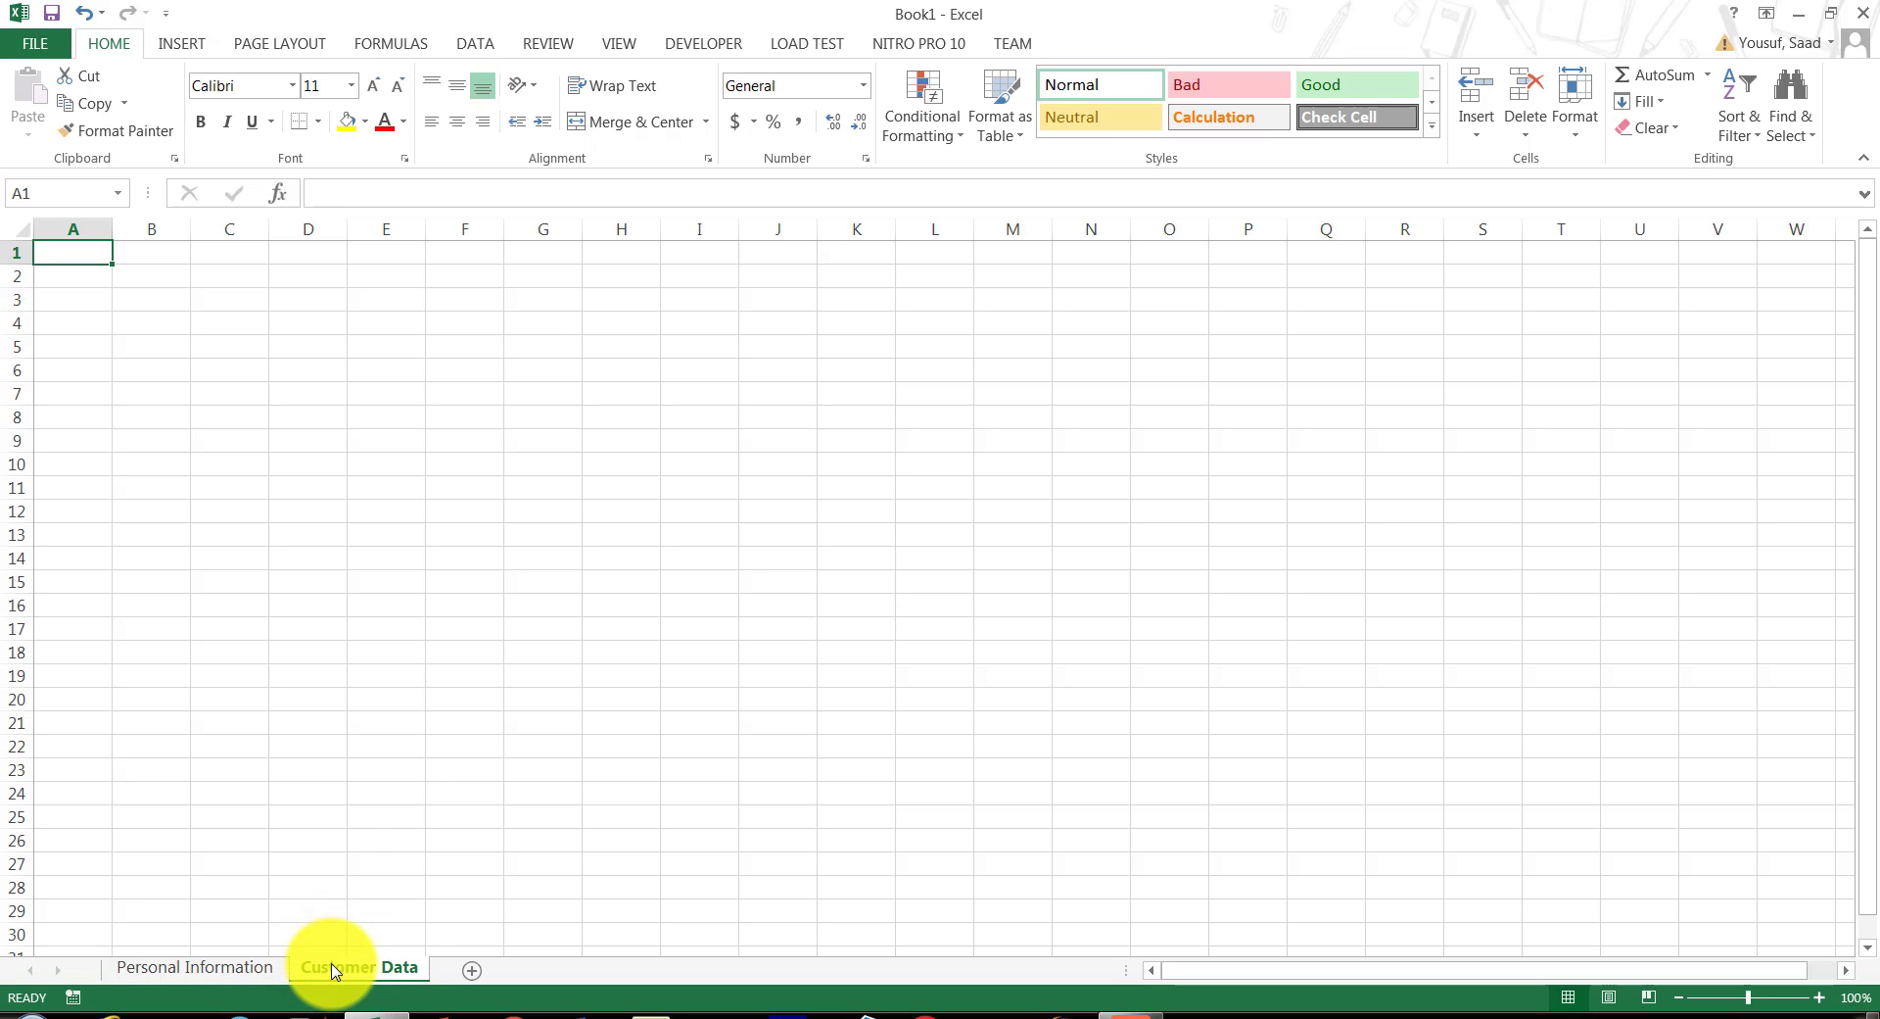
pyautogui.rightClick(333, 969)
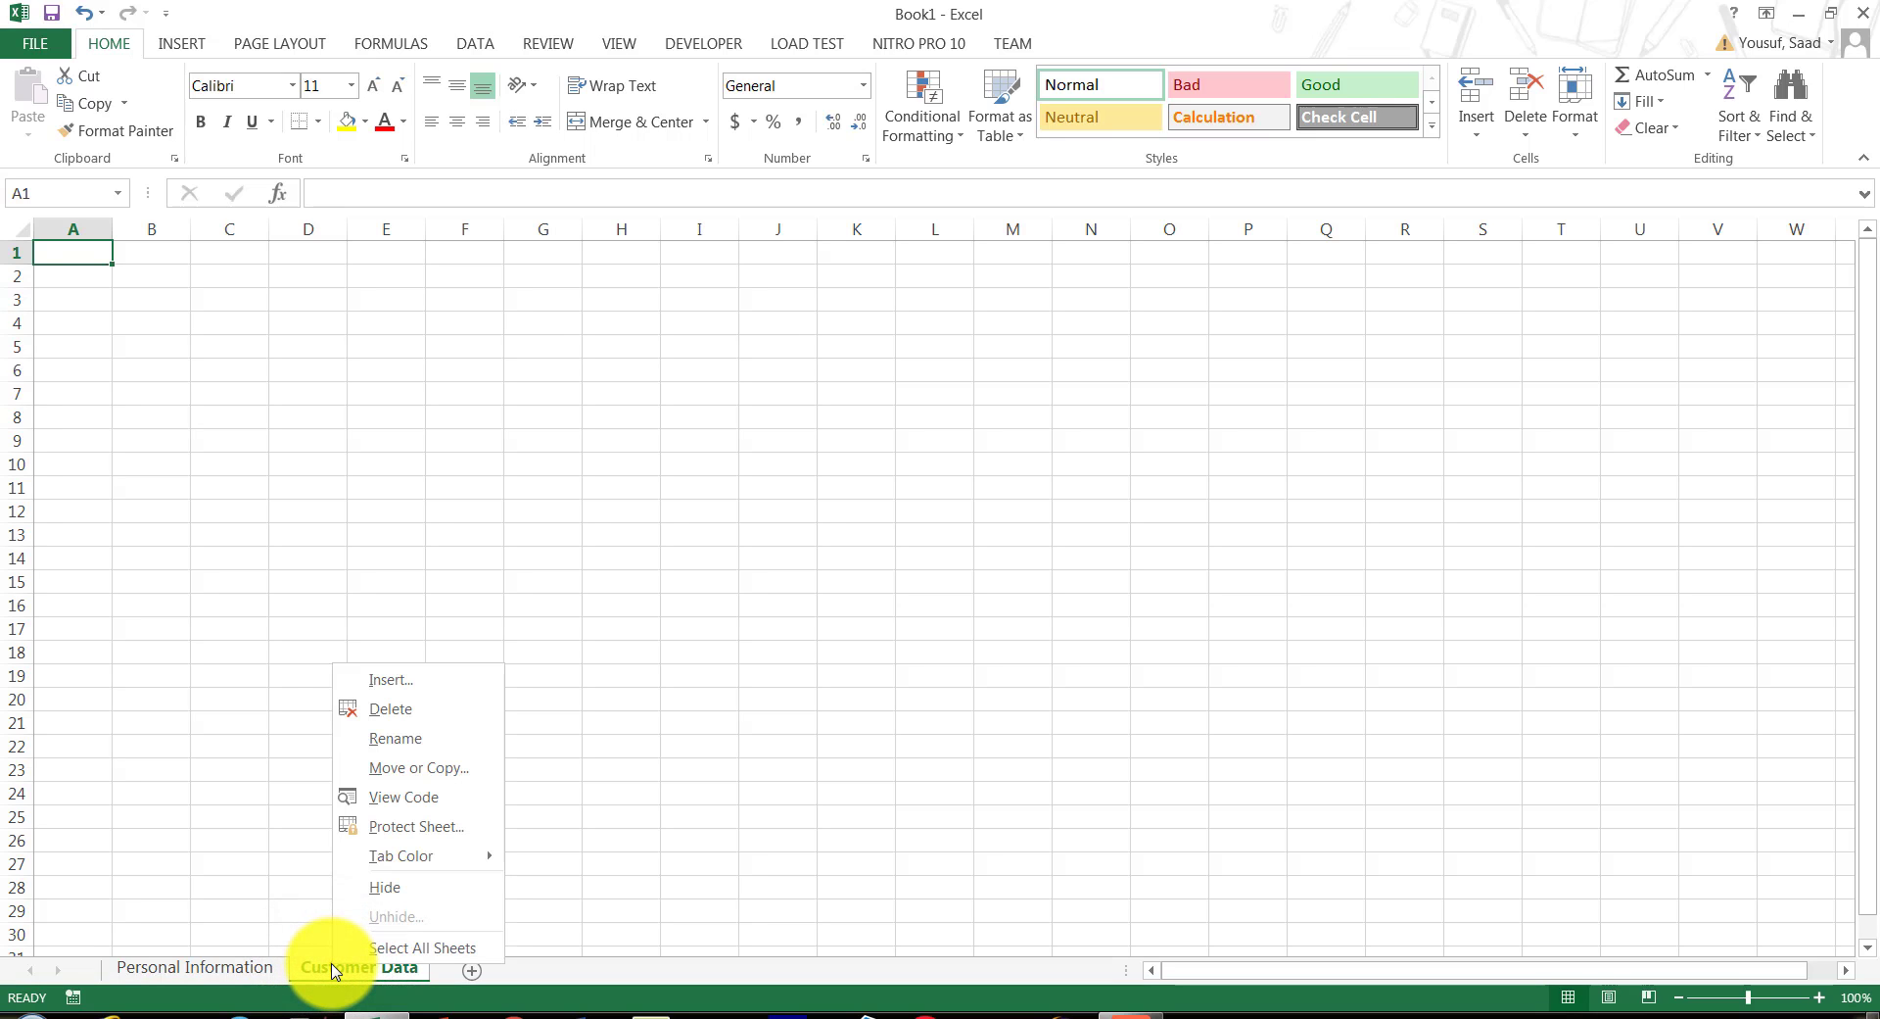
pyautogui.click(438, 712)
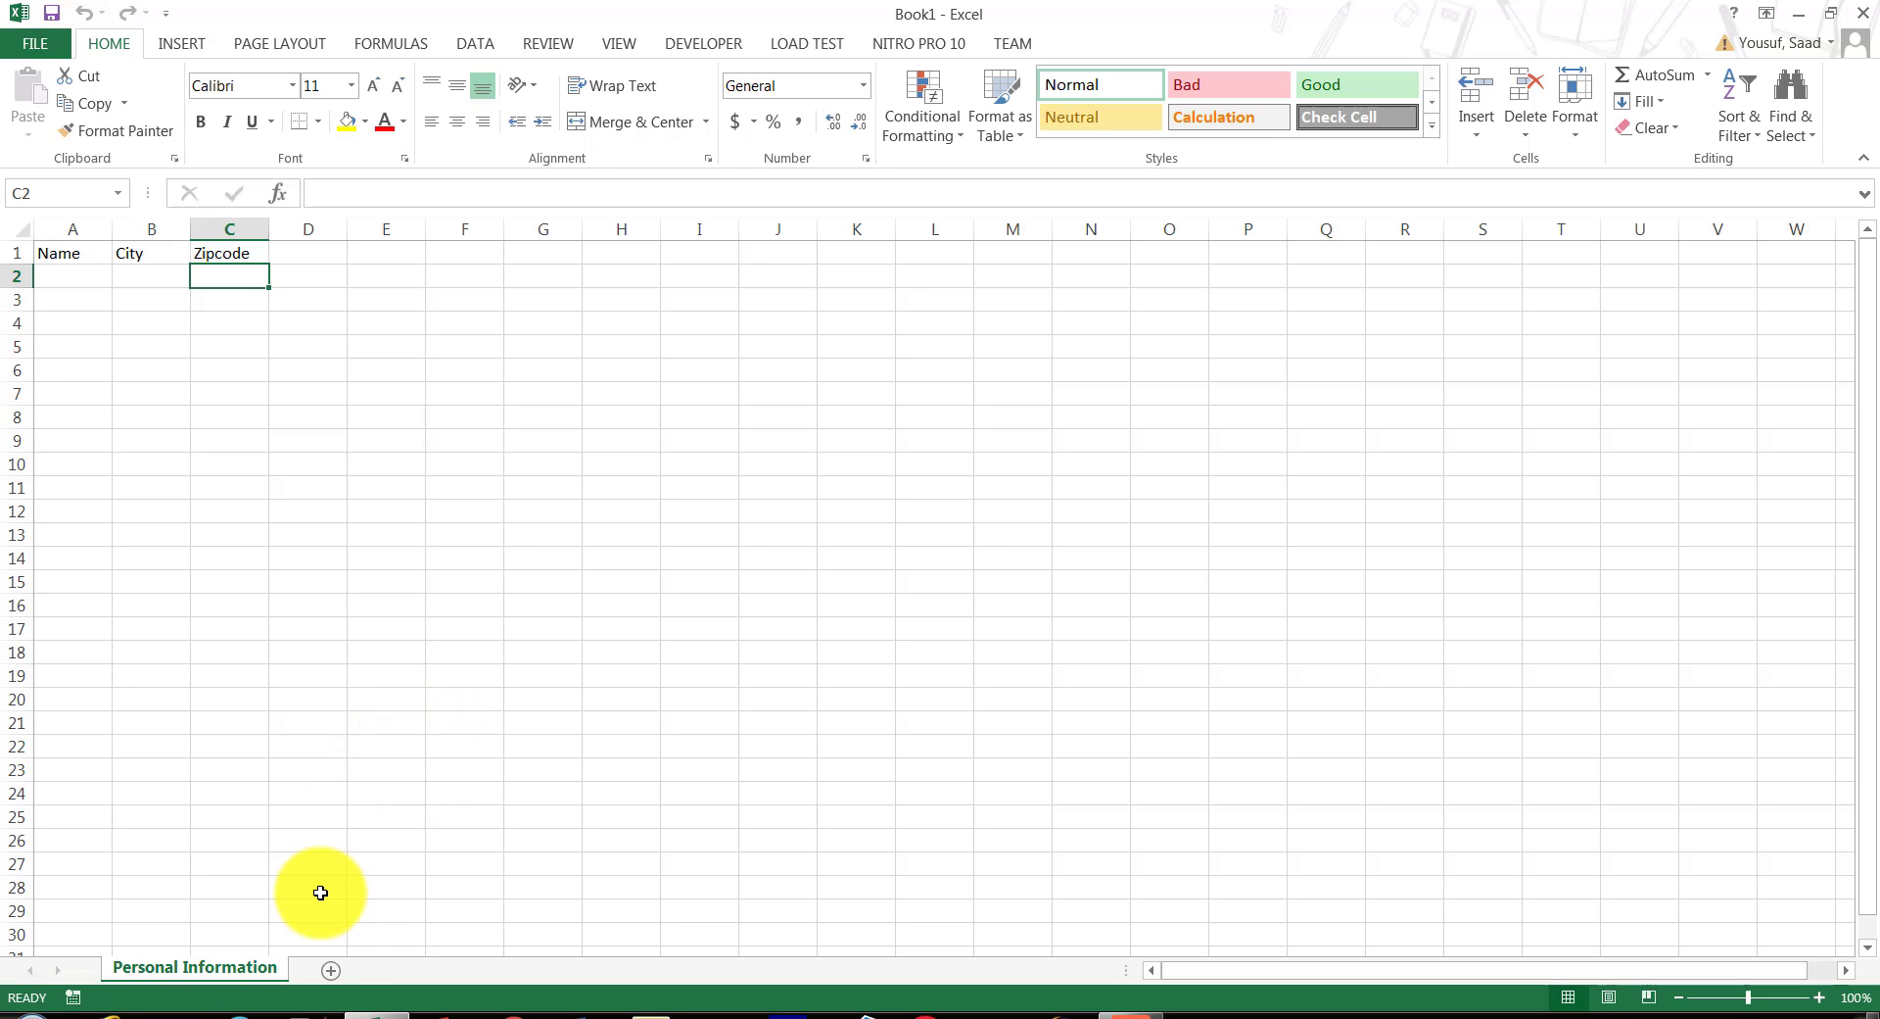
# Add a new worksheet after Personal Information and name it Customer.
pyautogui.click(334, 973)
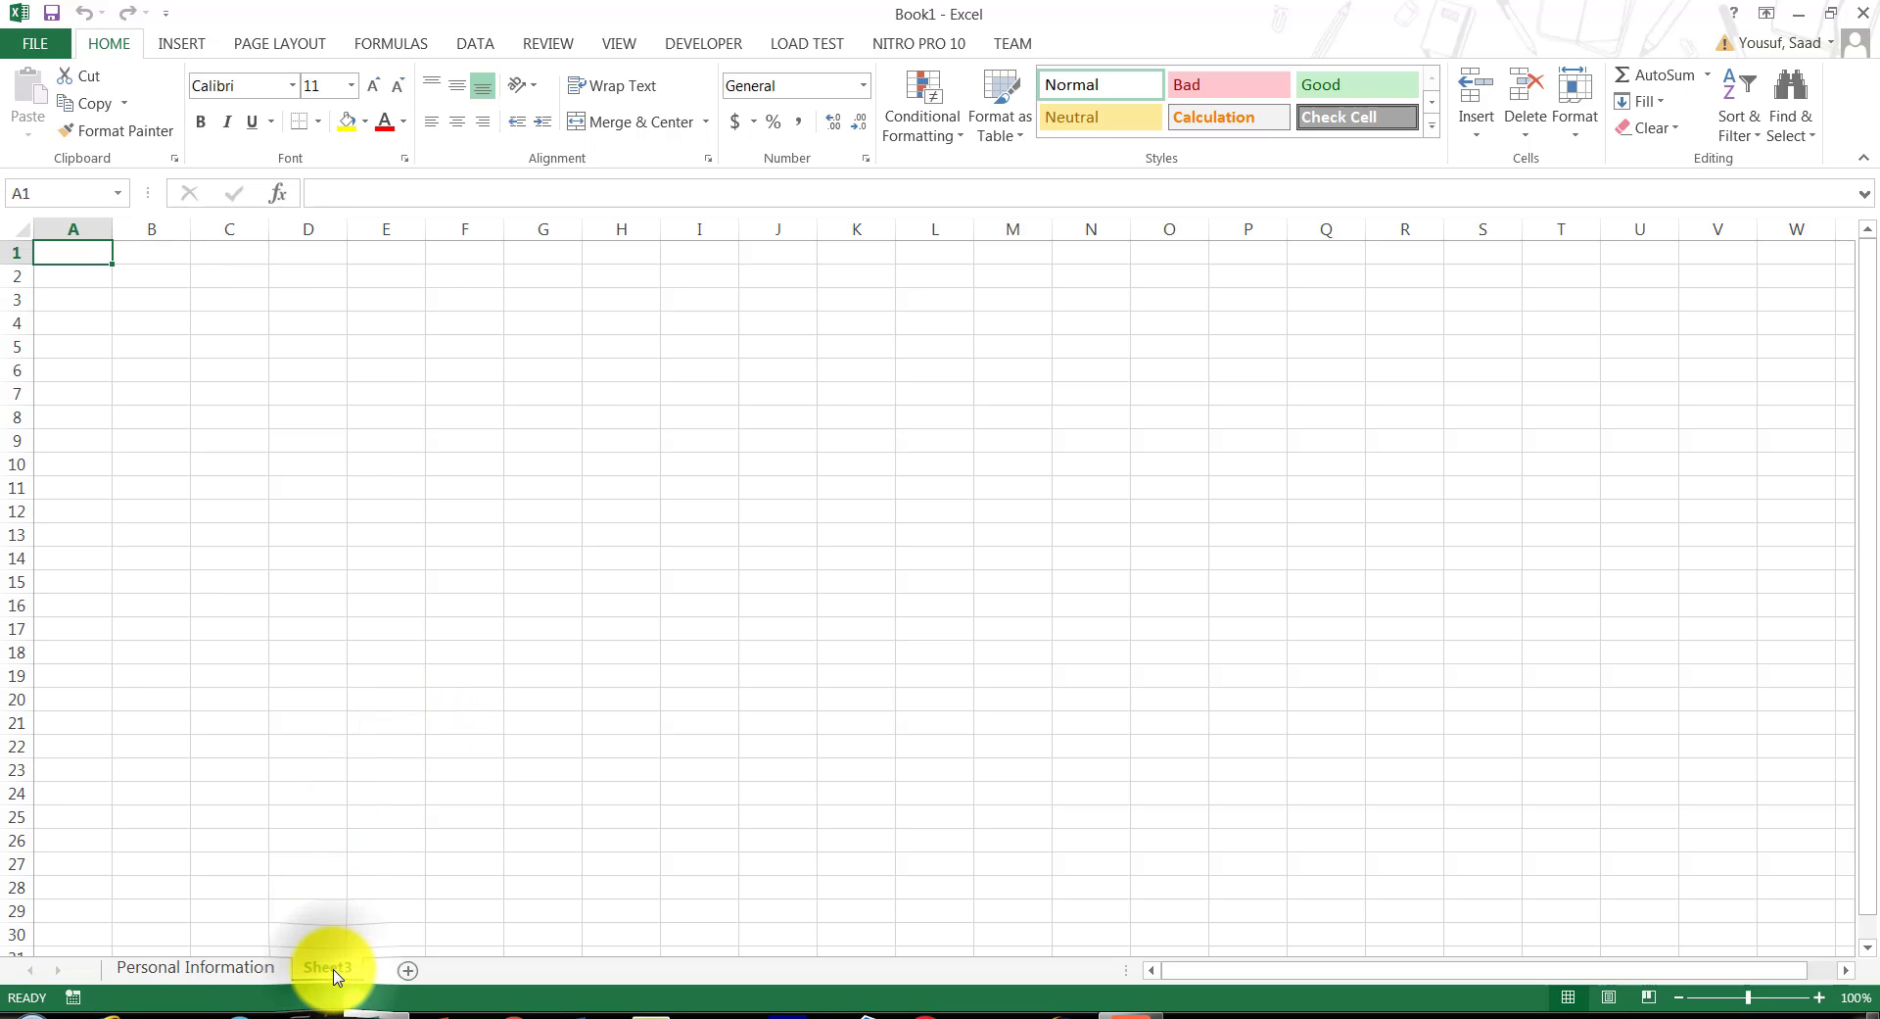
pyautogui.doubleClick(335, 969)
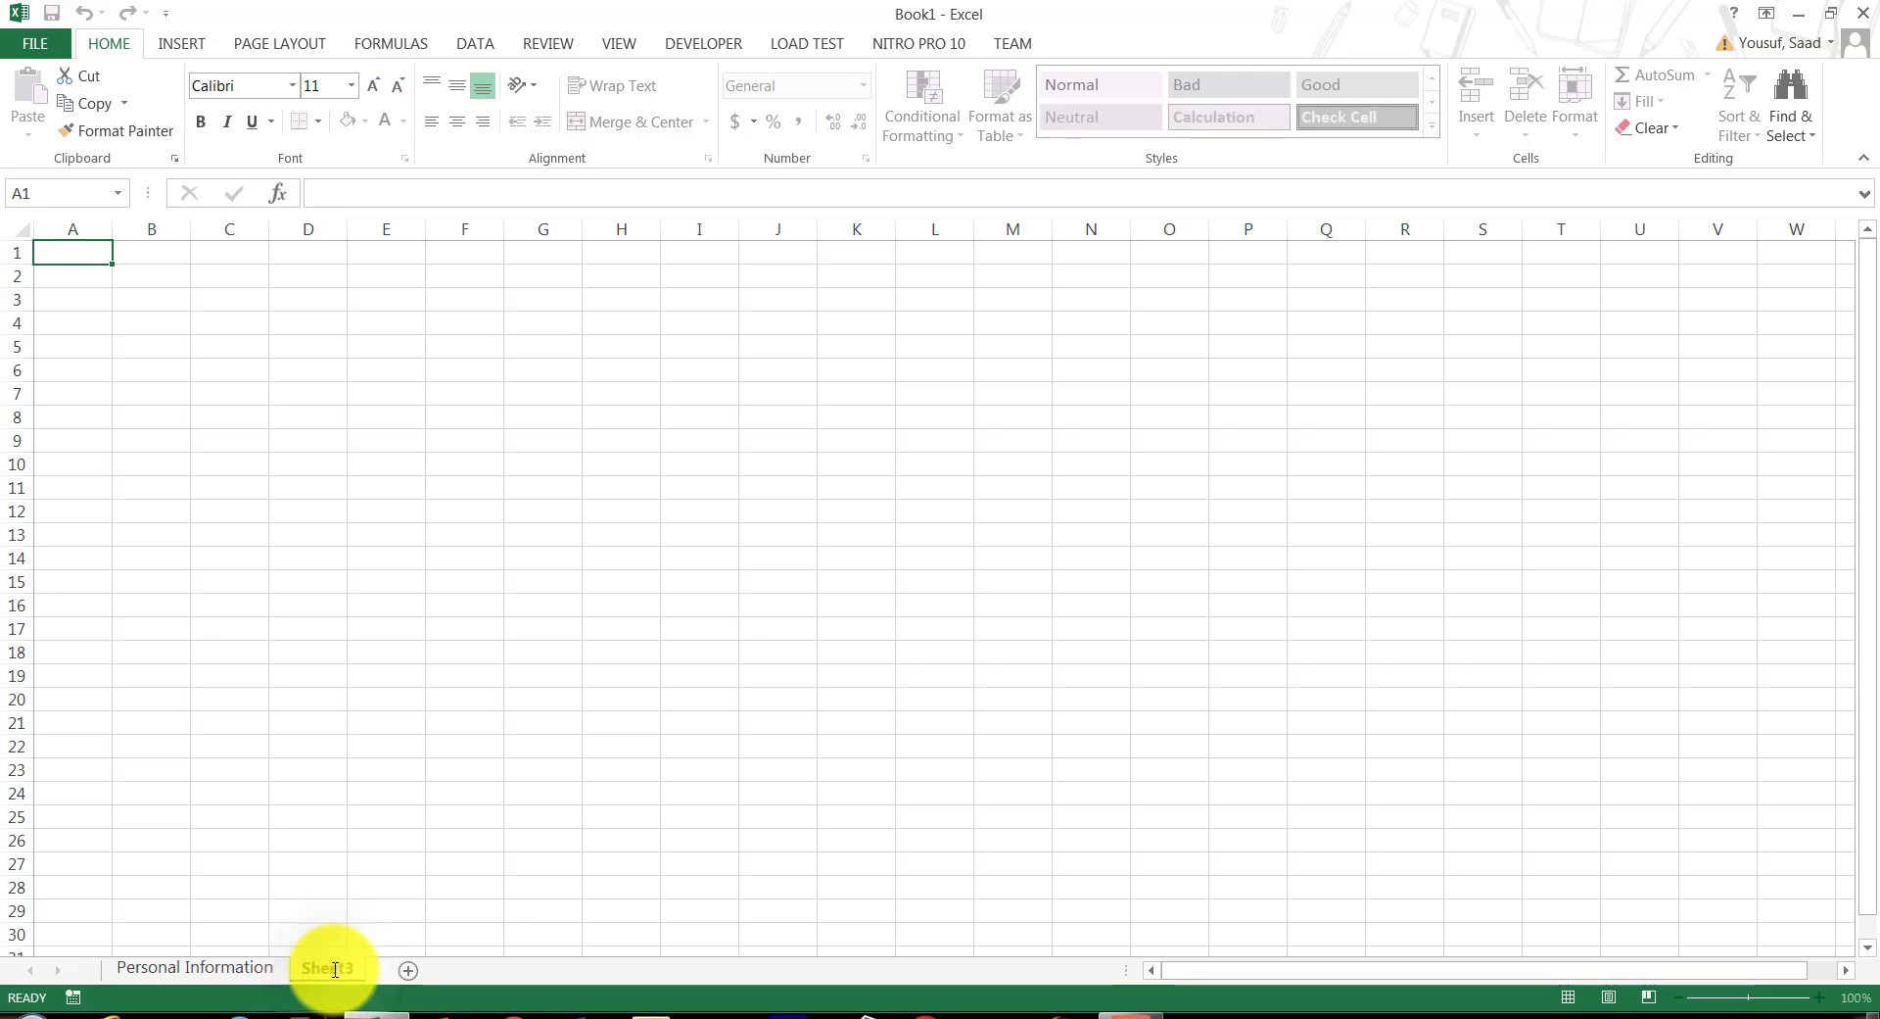
pyautogui.write('Yus')
pyautogui.press('BackSpace')
pyautogui.press('BackSpace')
pyautogui.press('BackSpace')
pyautogui.write('Customer')
pyautogui.press('Return')
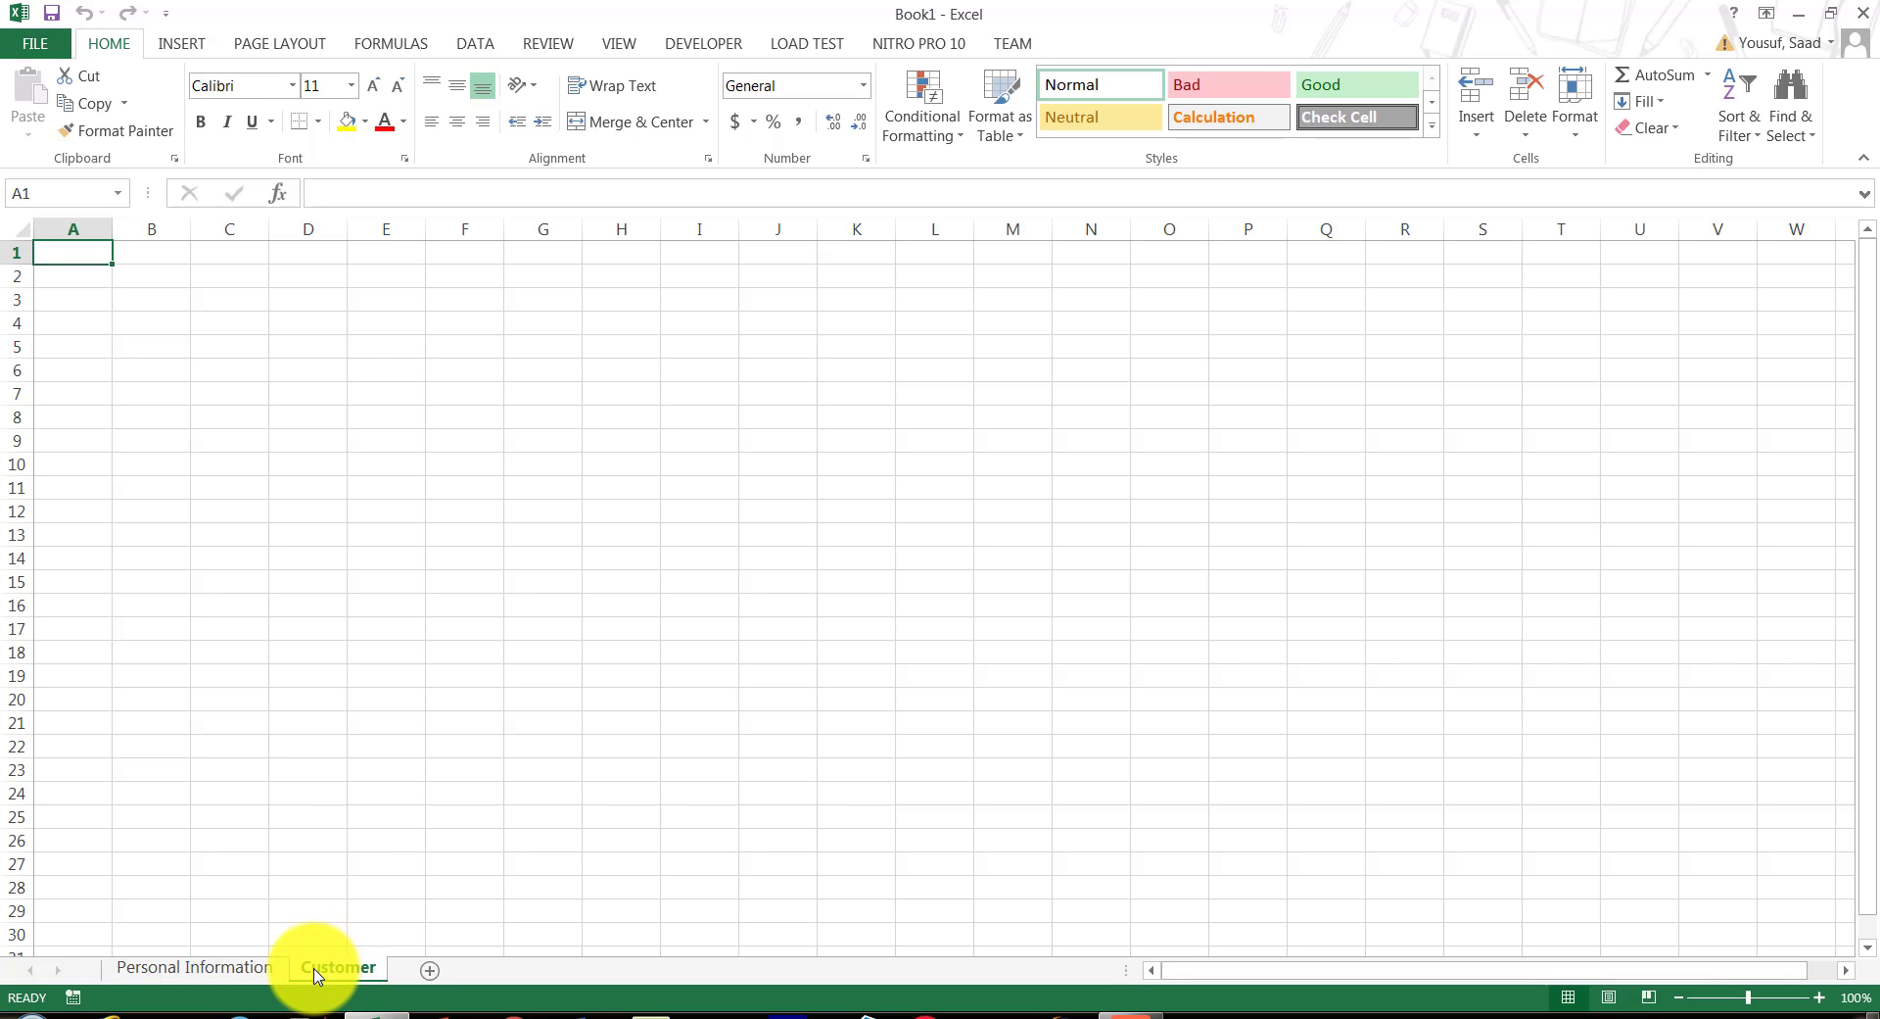
# Set the Customer sheet's tab color to the orange theme color and switch to the Personal Information sheet.
pyautogui.rightClick(315, 974)
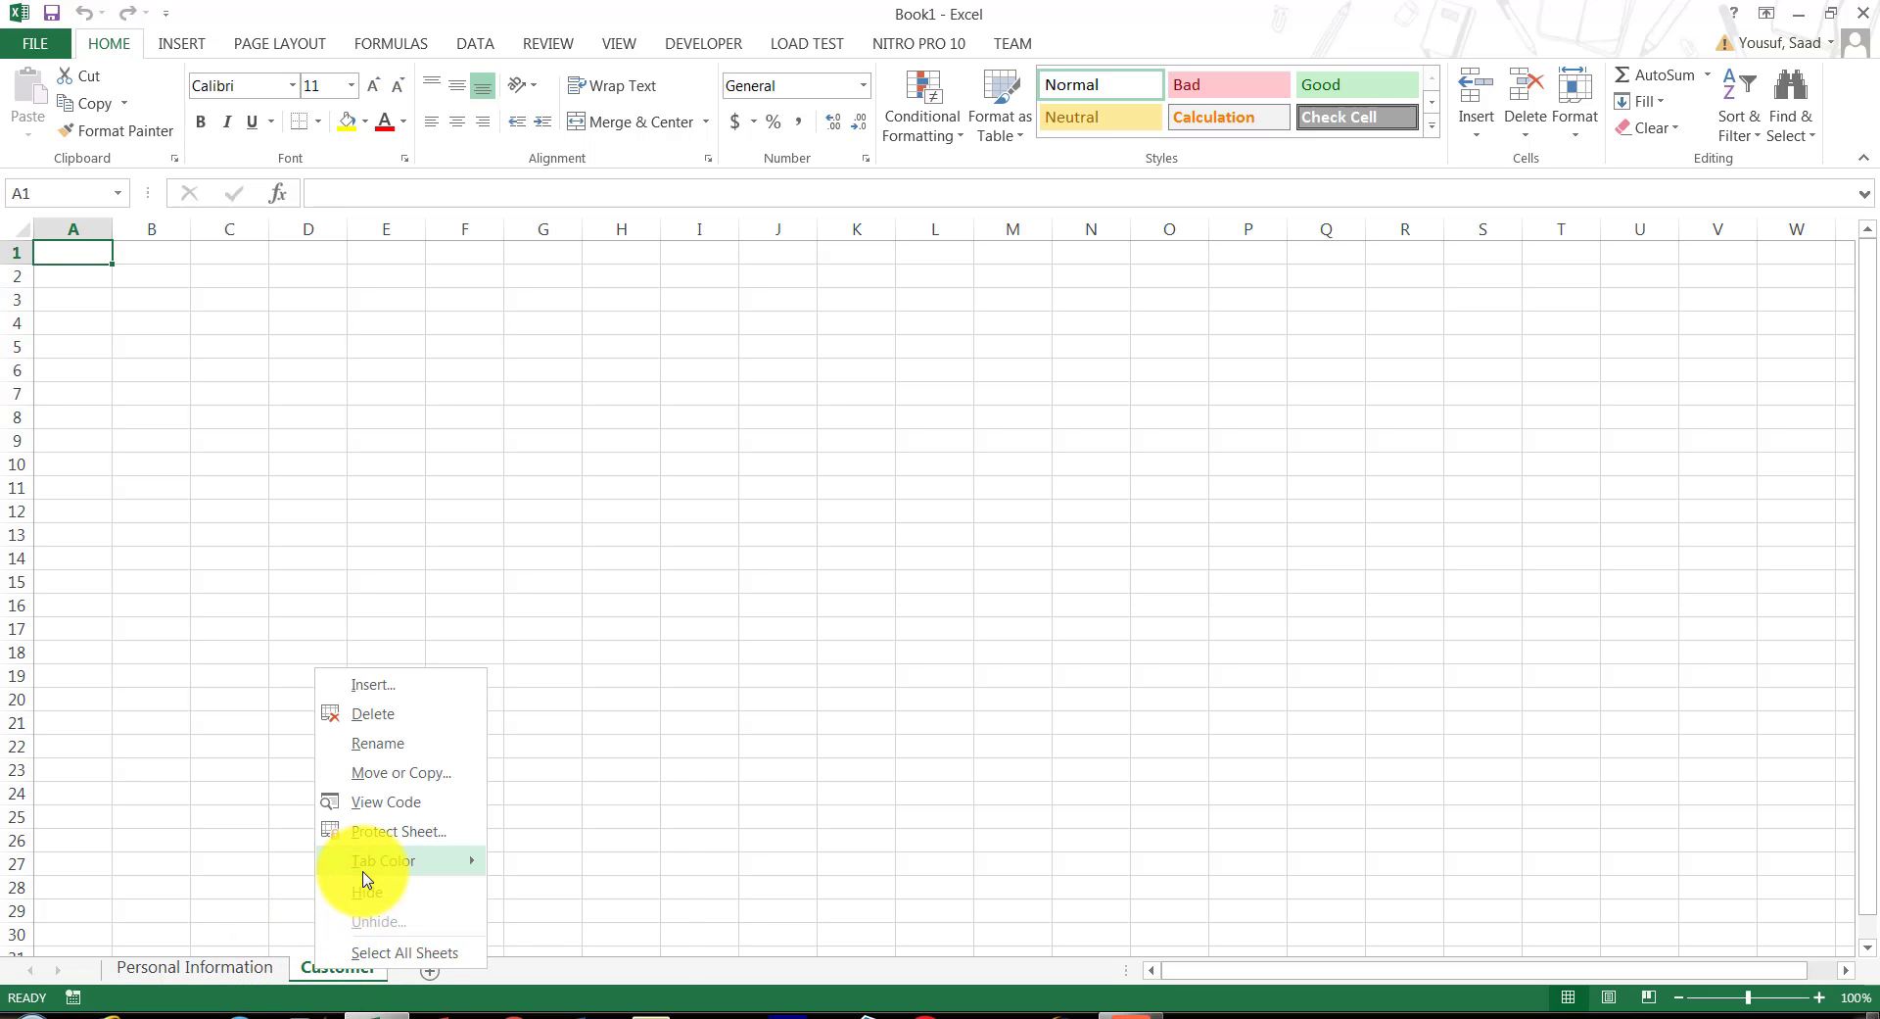
pyautogui.moveTo(364, 878)
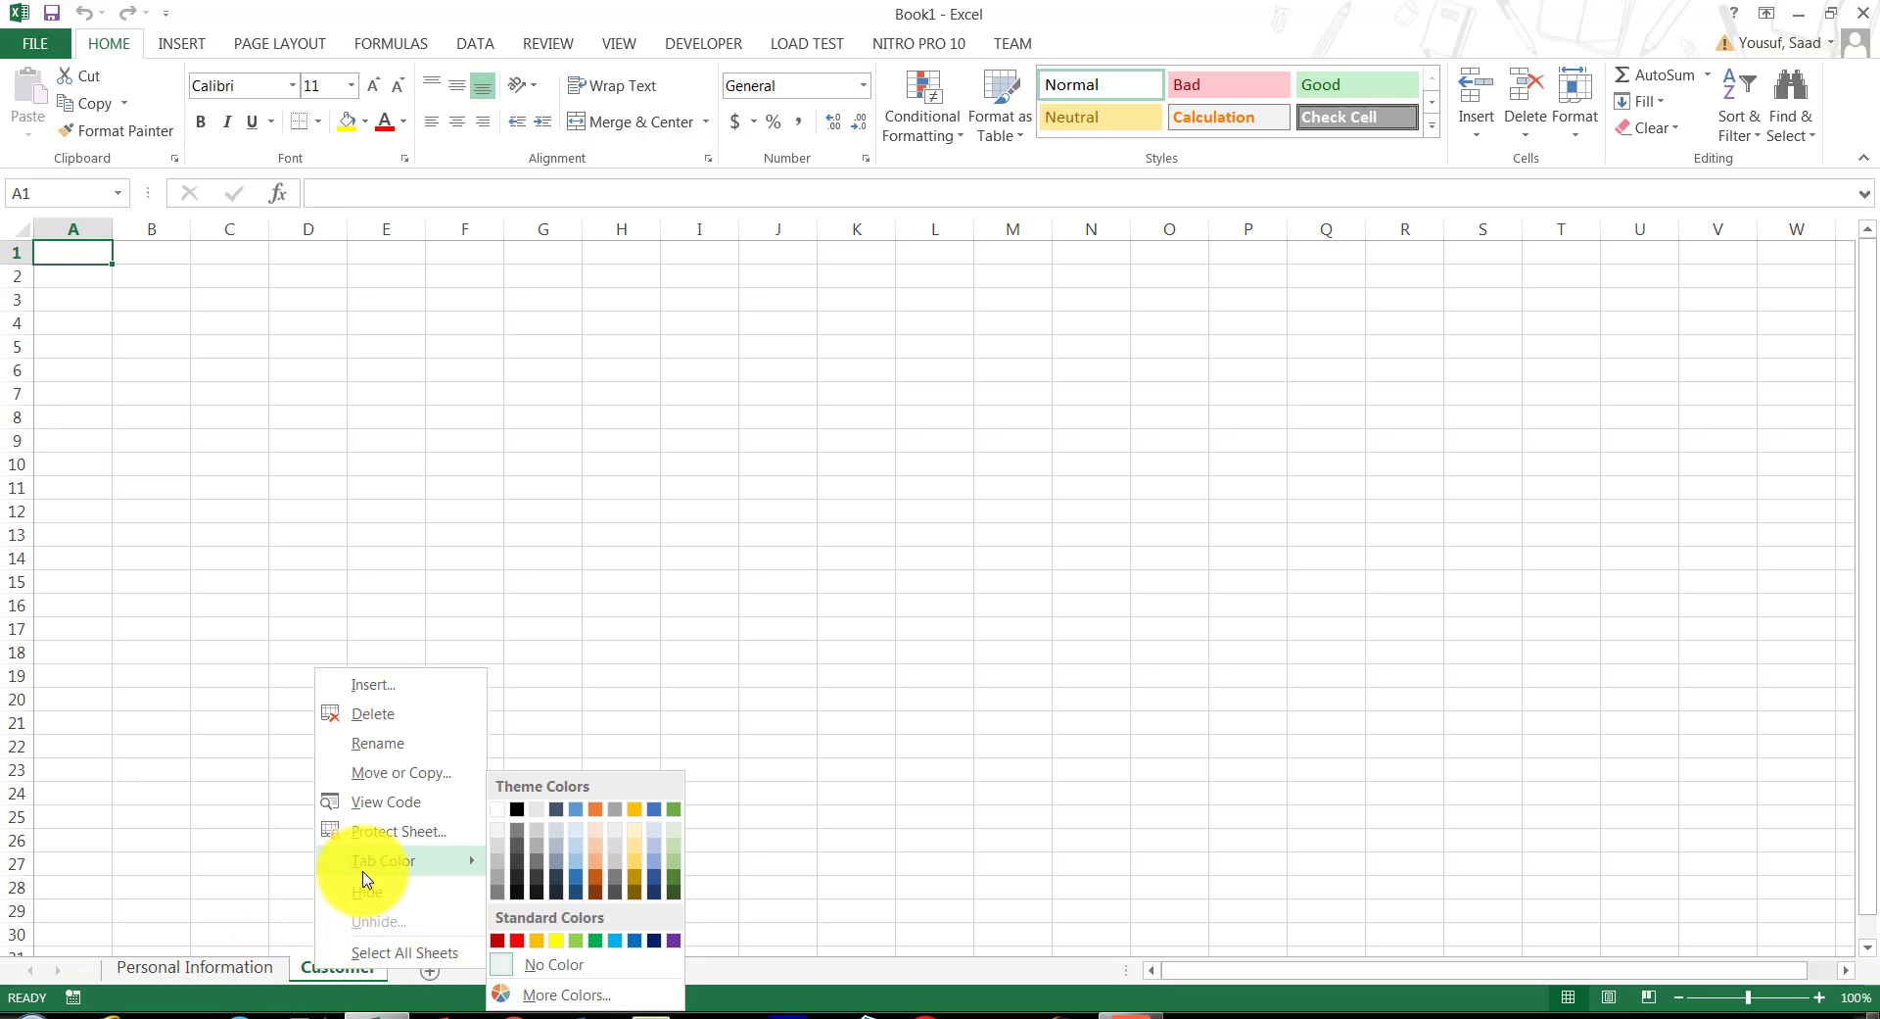
pyautogui.click(597, 817)
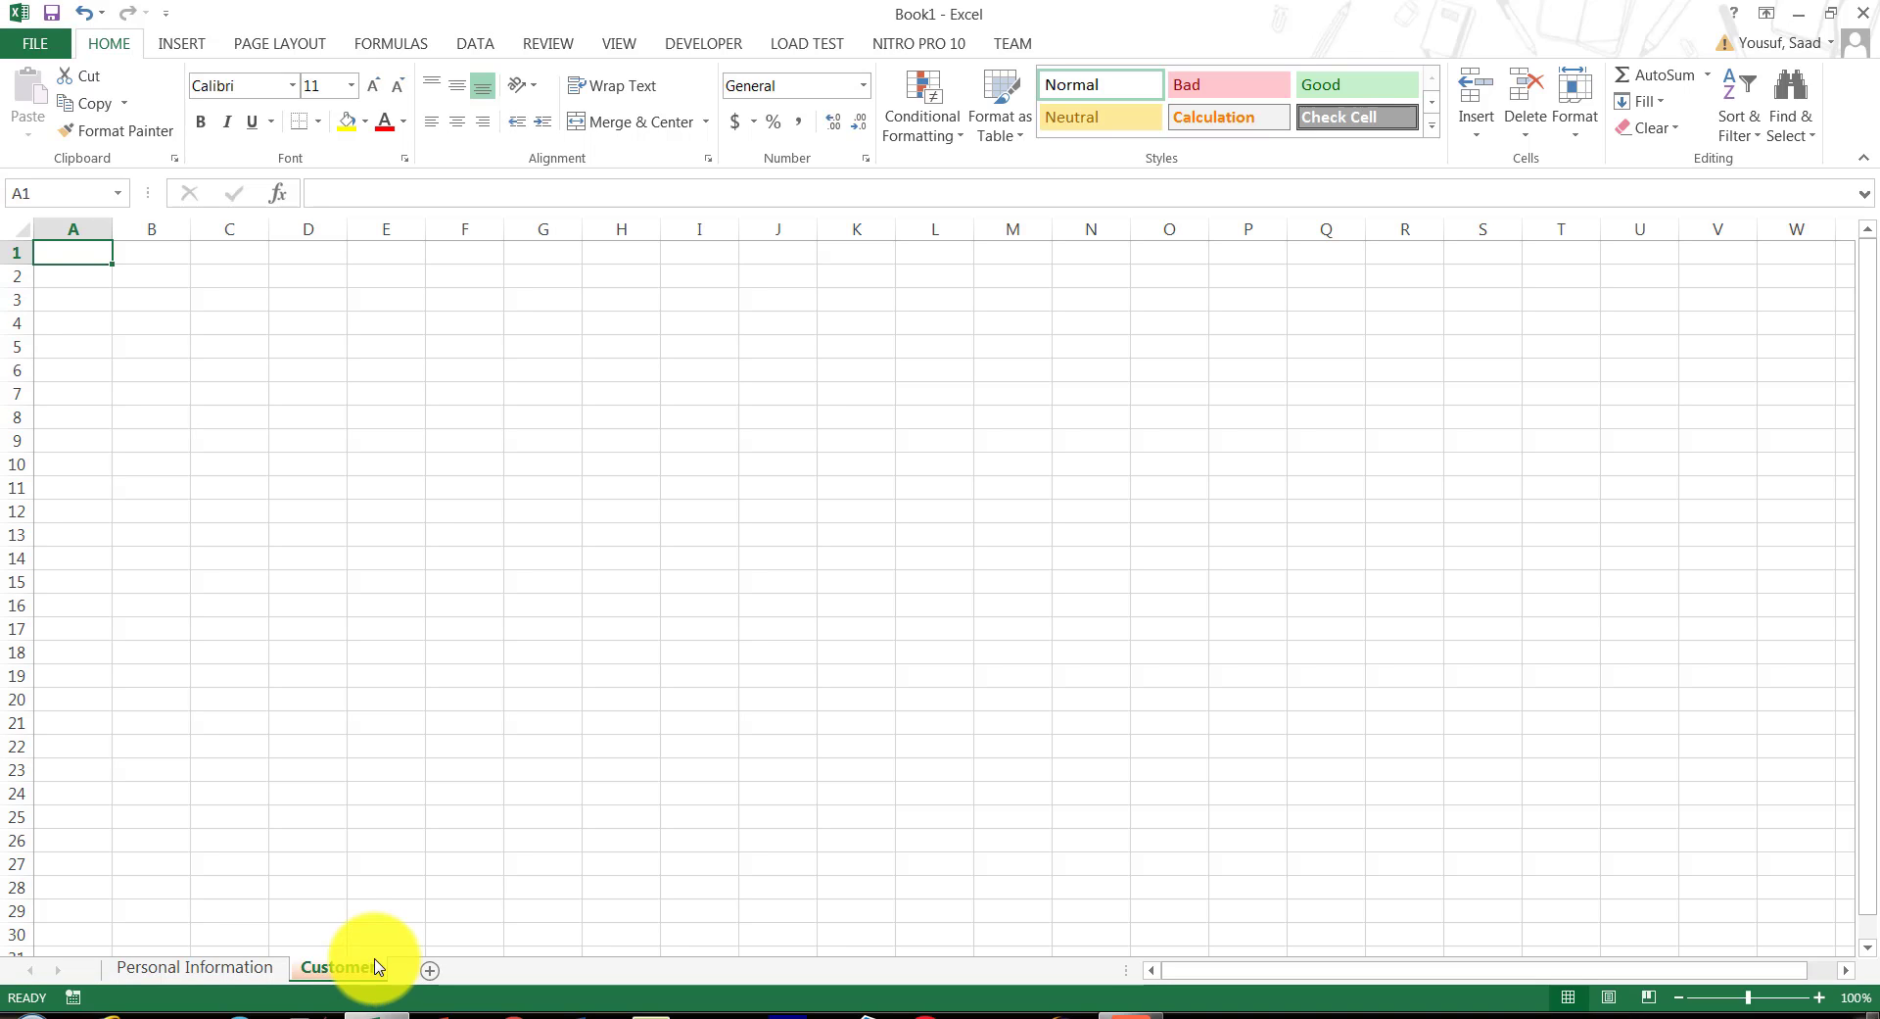
pyautogui.click(235, 970)
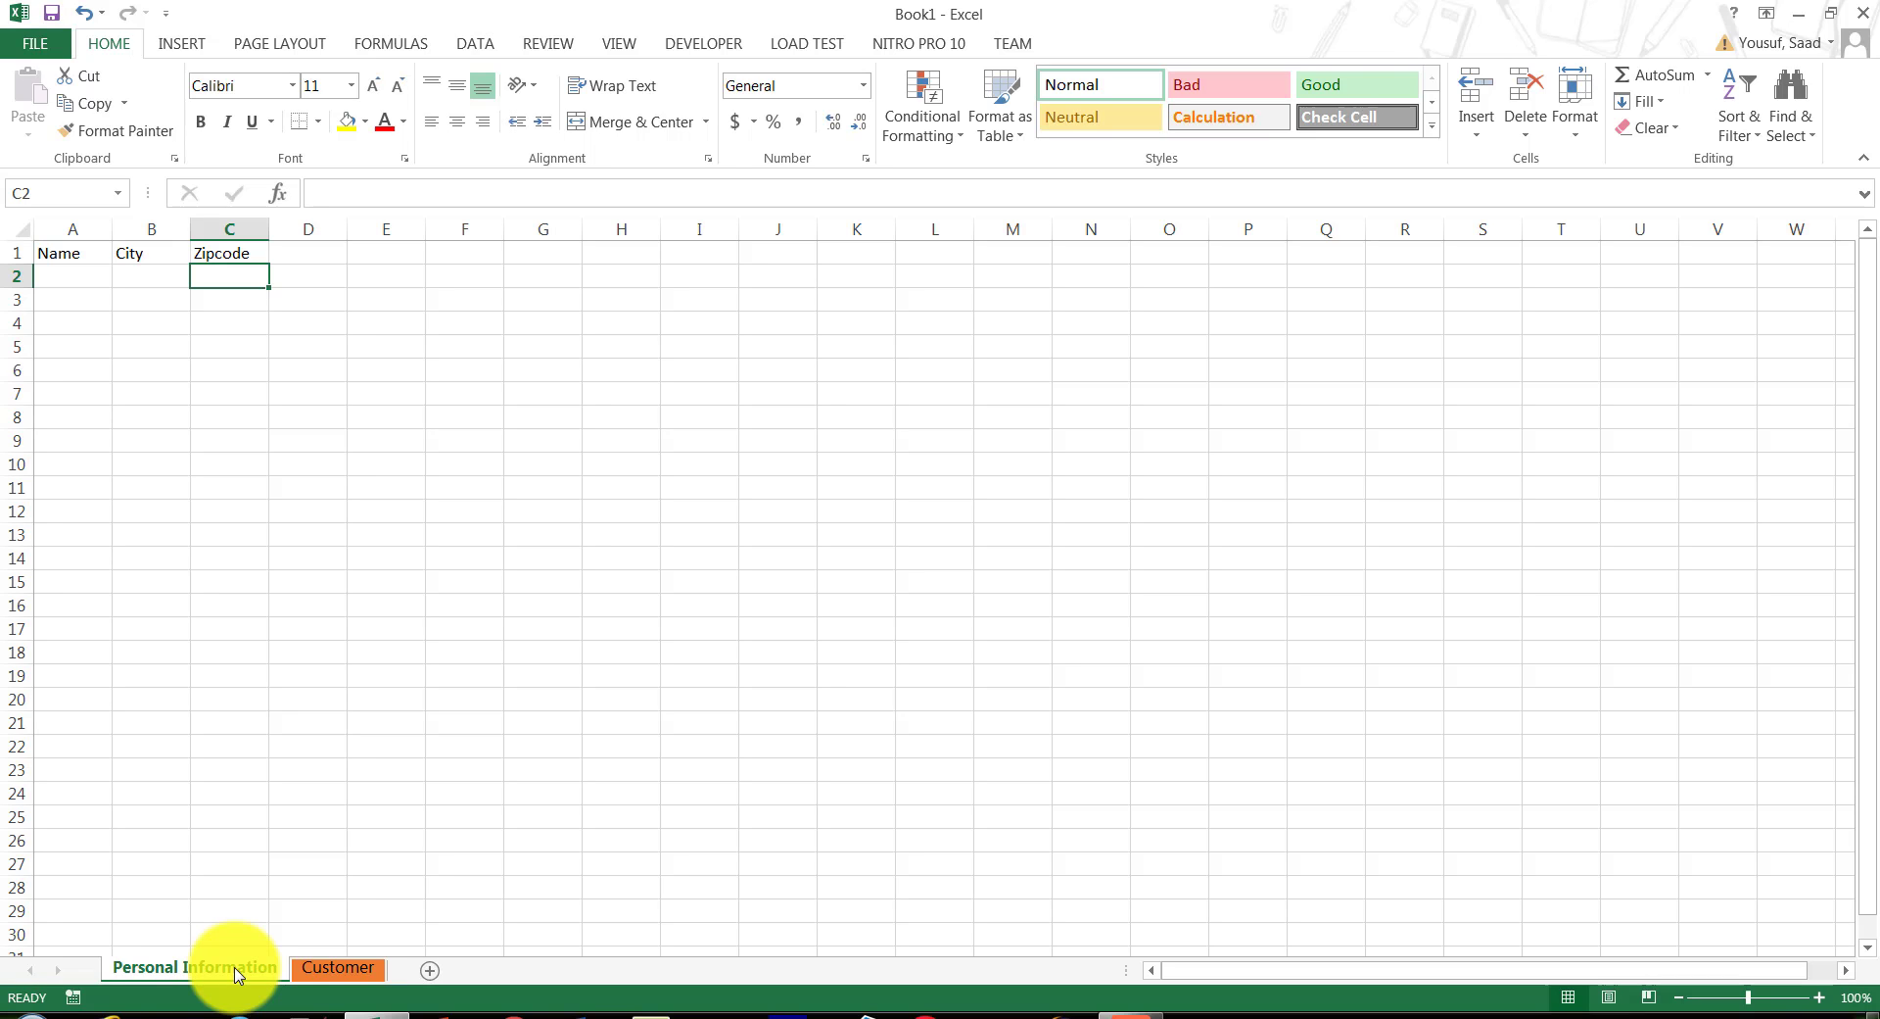
# Group all worksheets by selecting them together from the Personal Information sheet, and ungroup them again.
pyautogui.rightClick(236, 973)
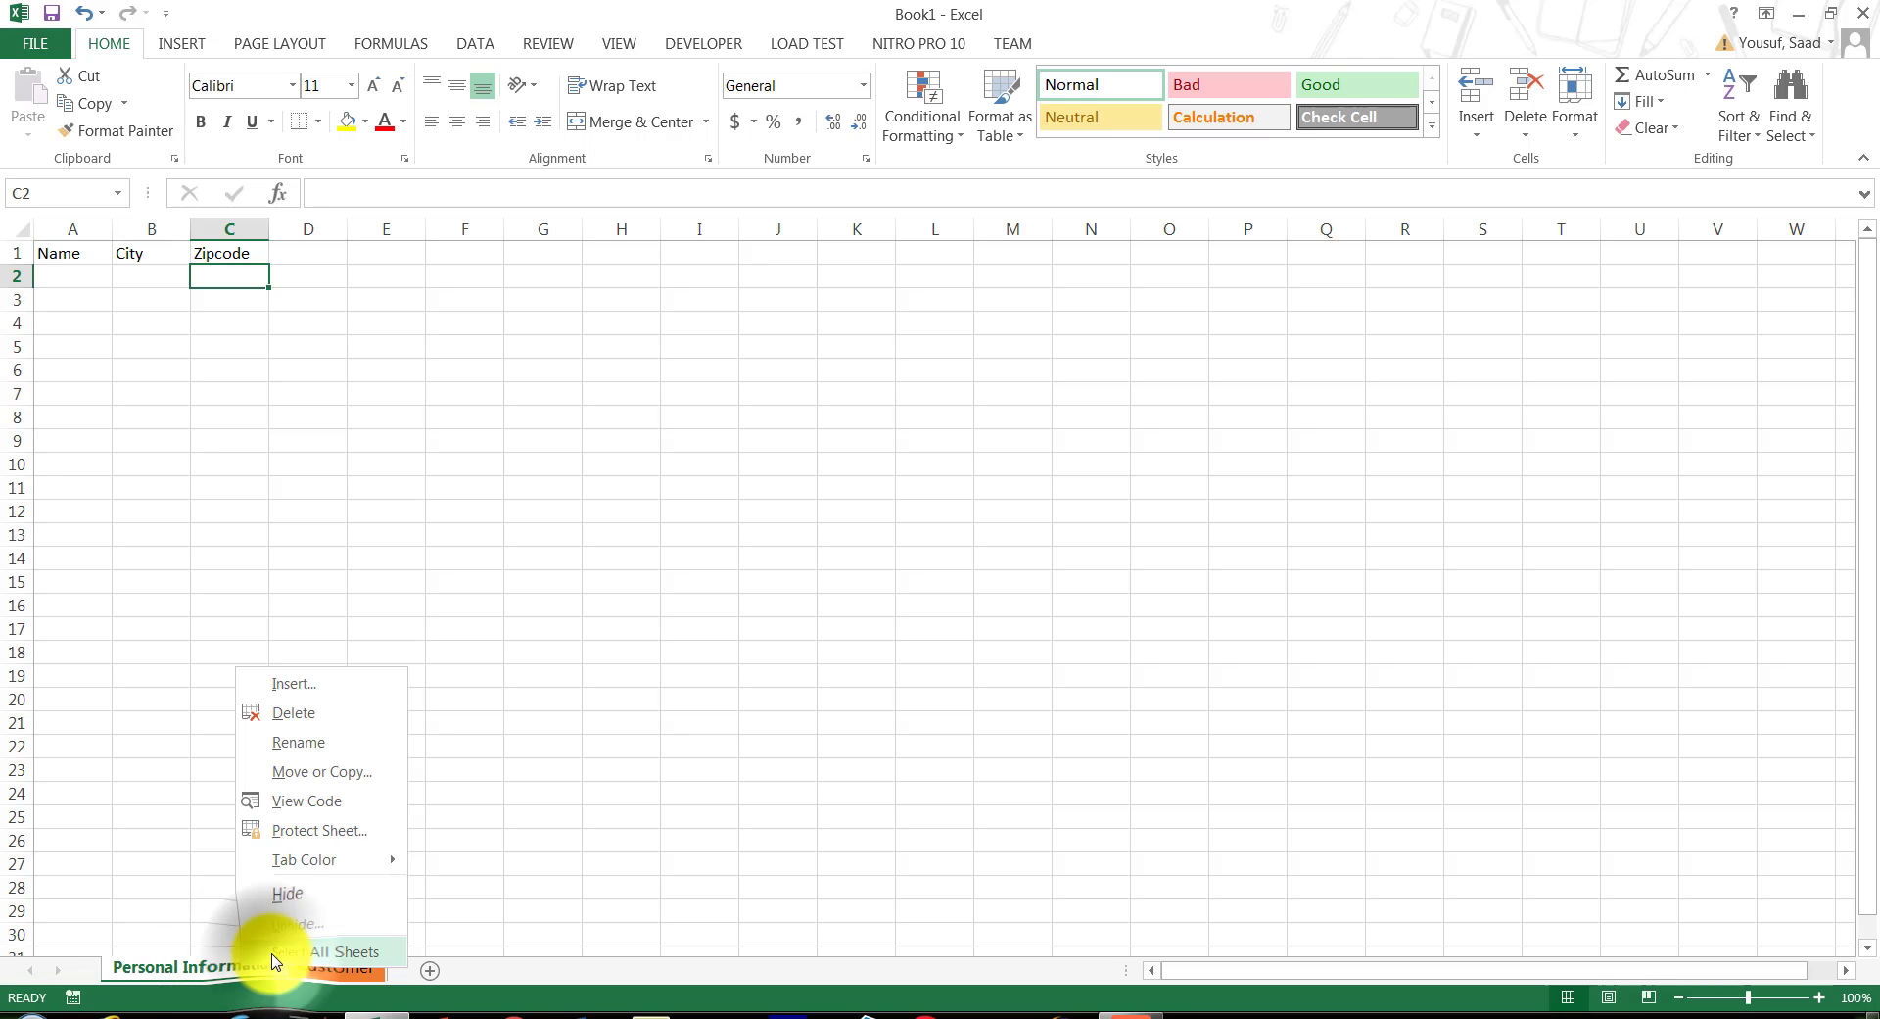
pyautogui.click(272, 954)
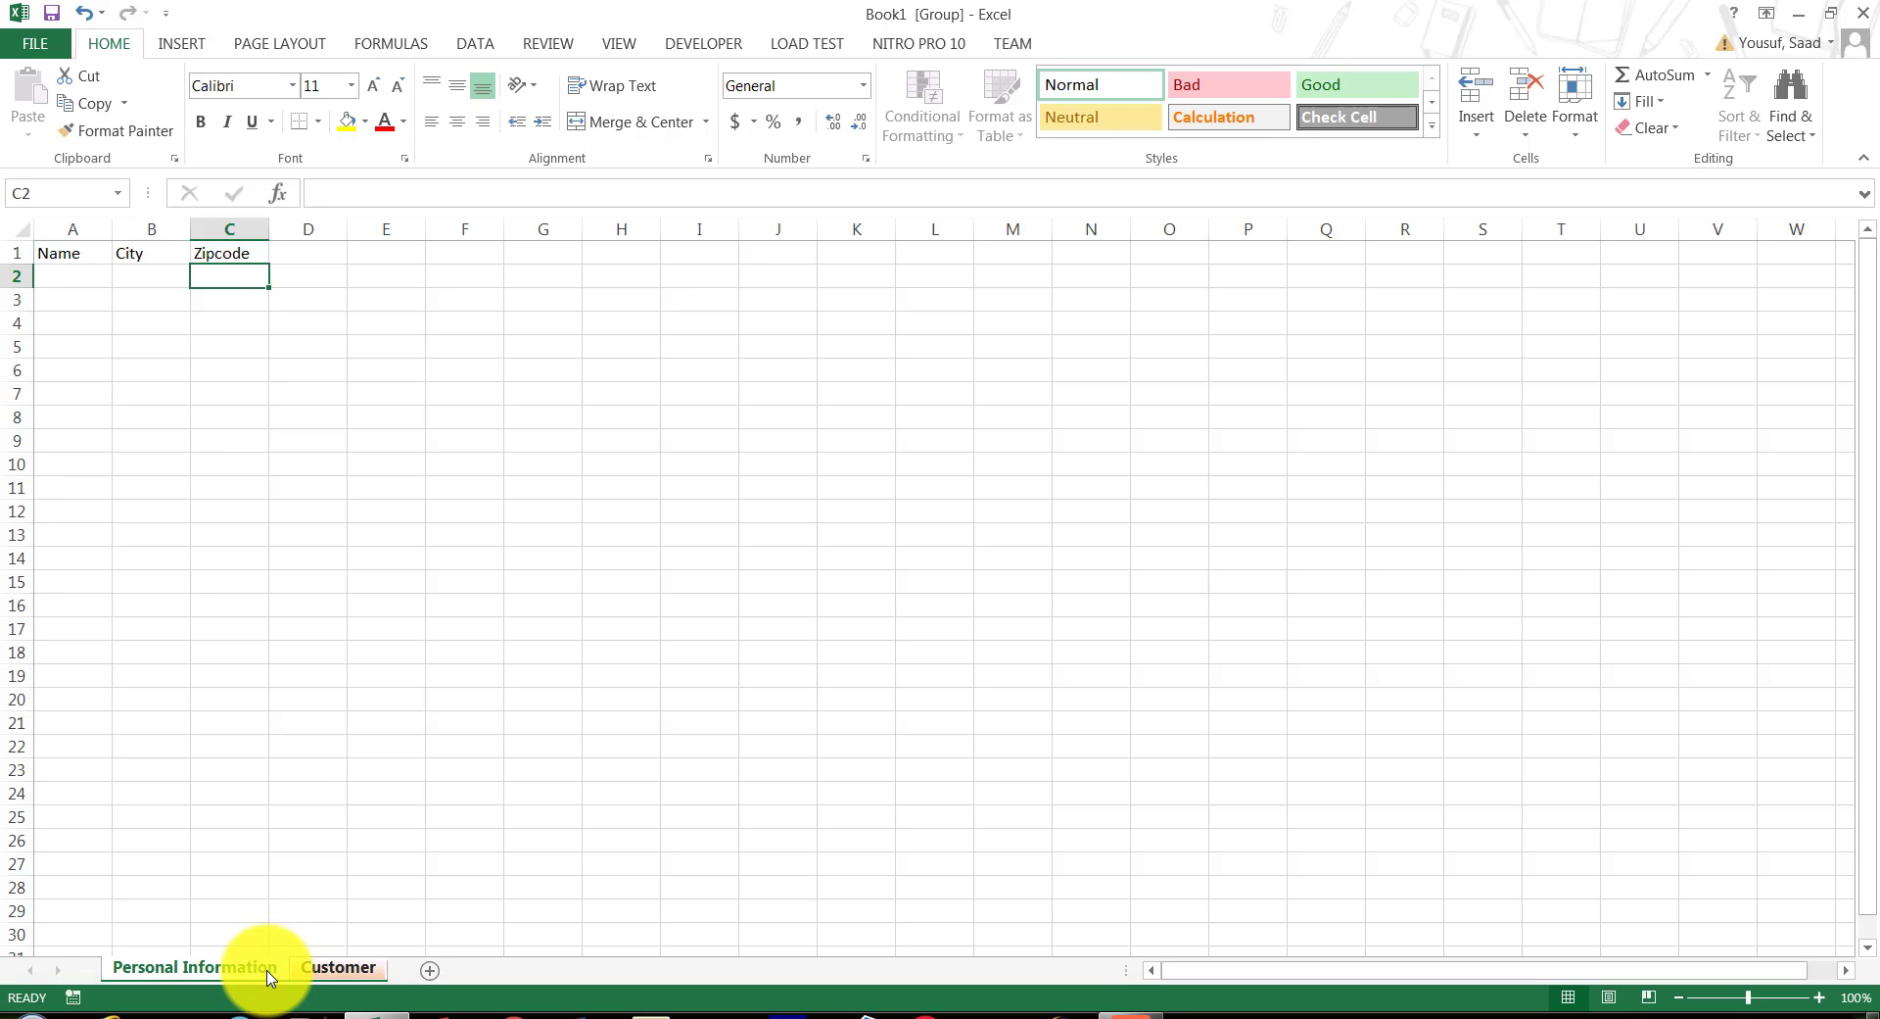
pyautogui.rightClick(270, 977)
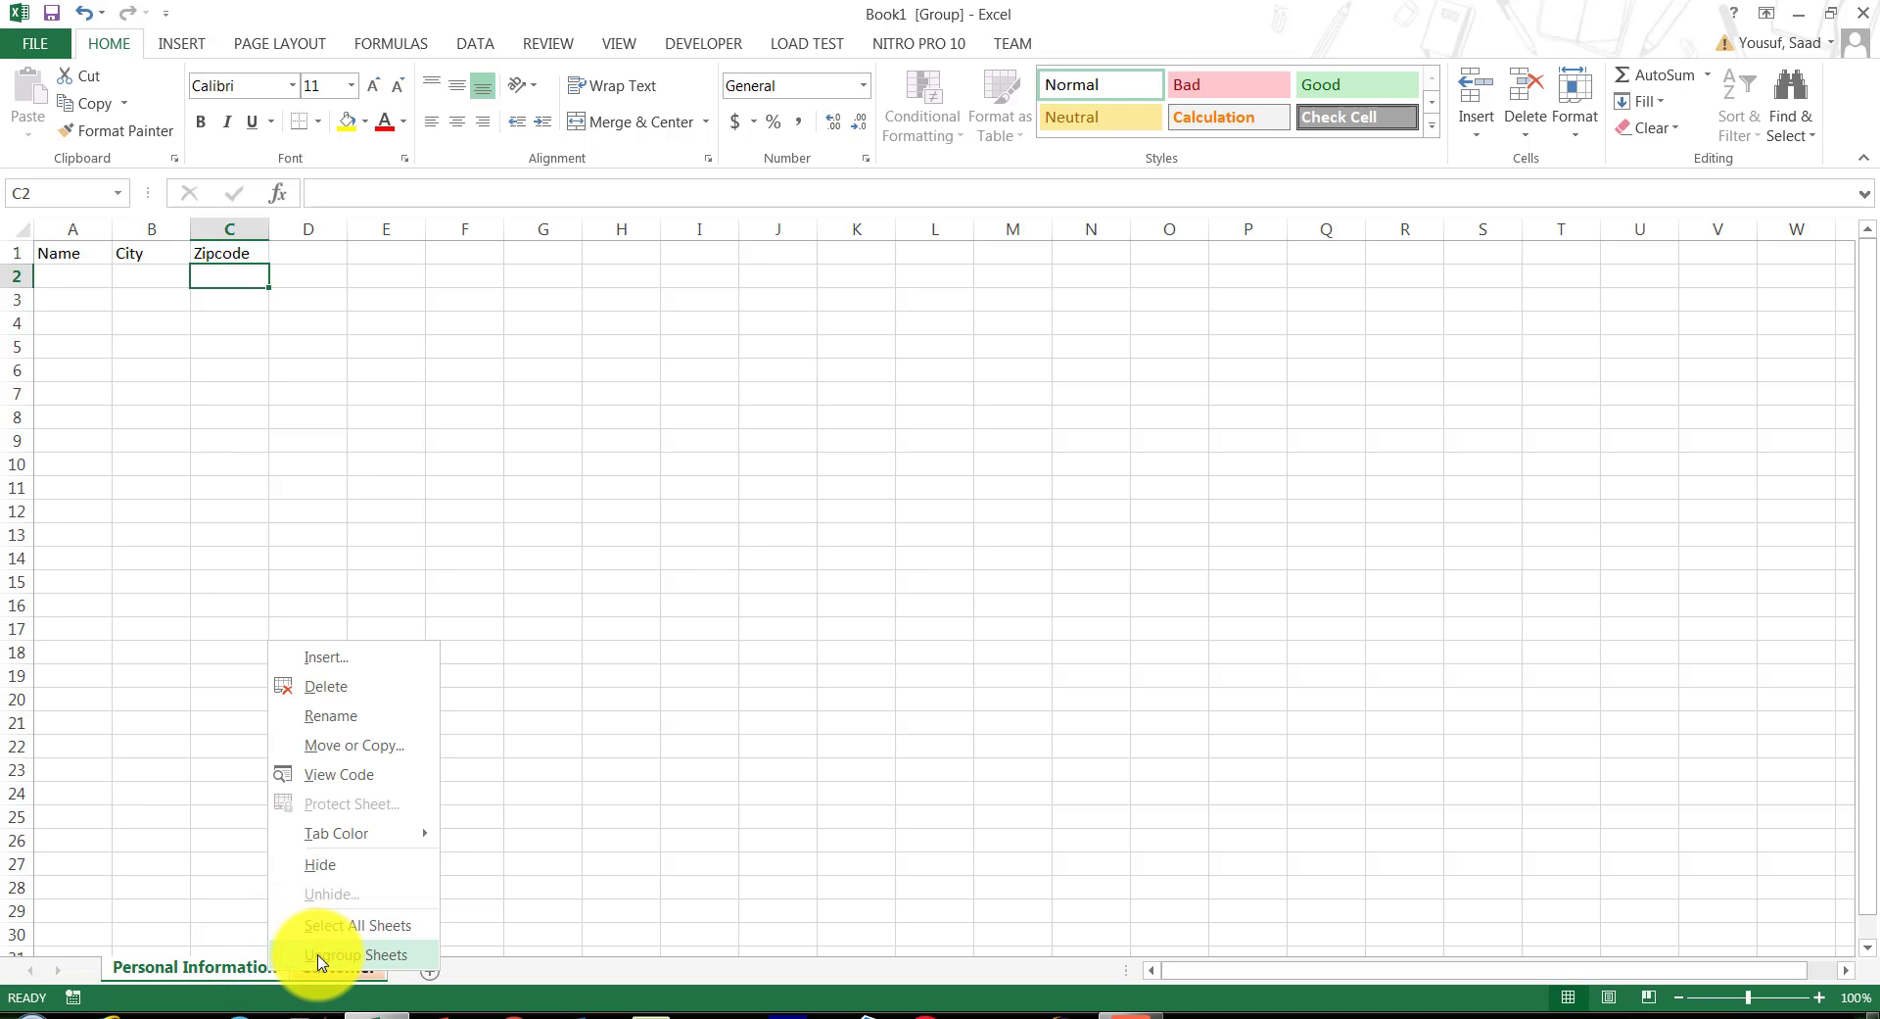
pyautogui.click(321, 957)
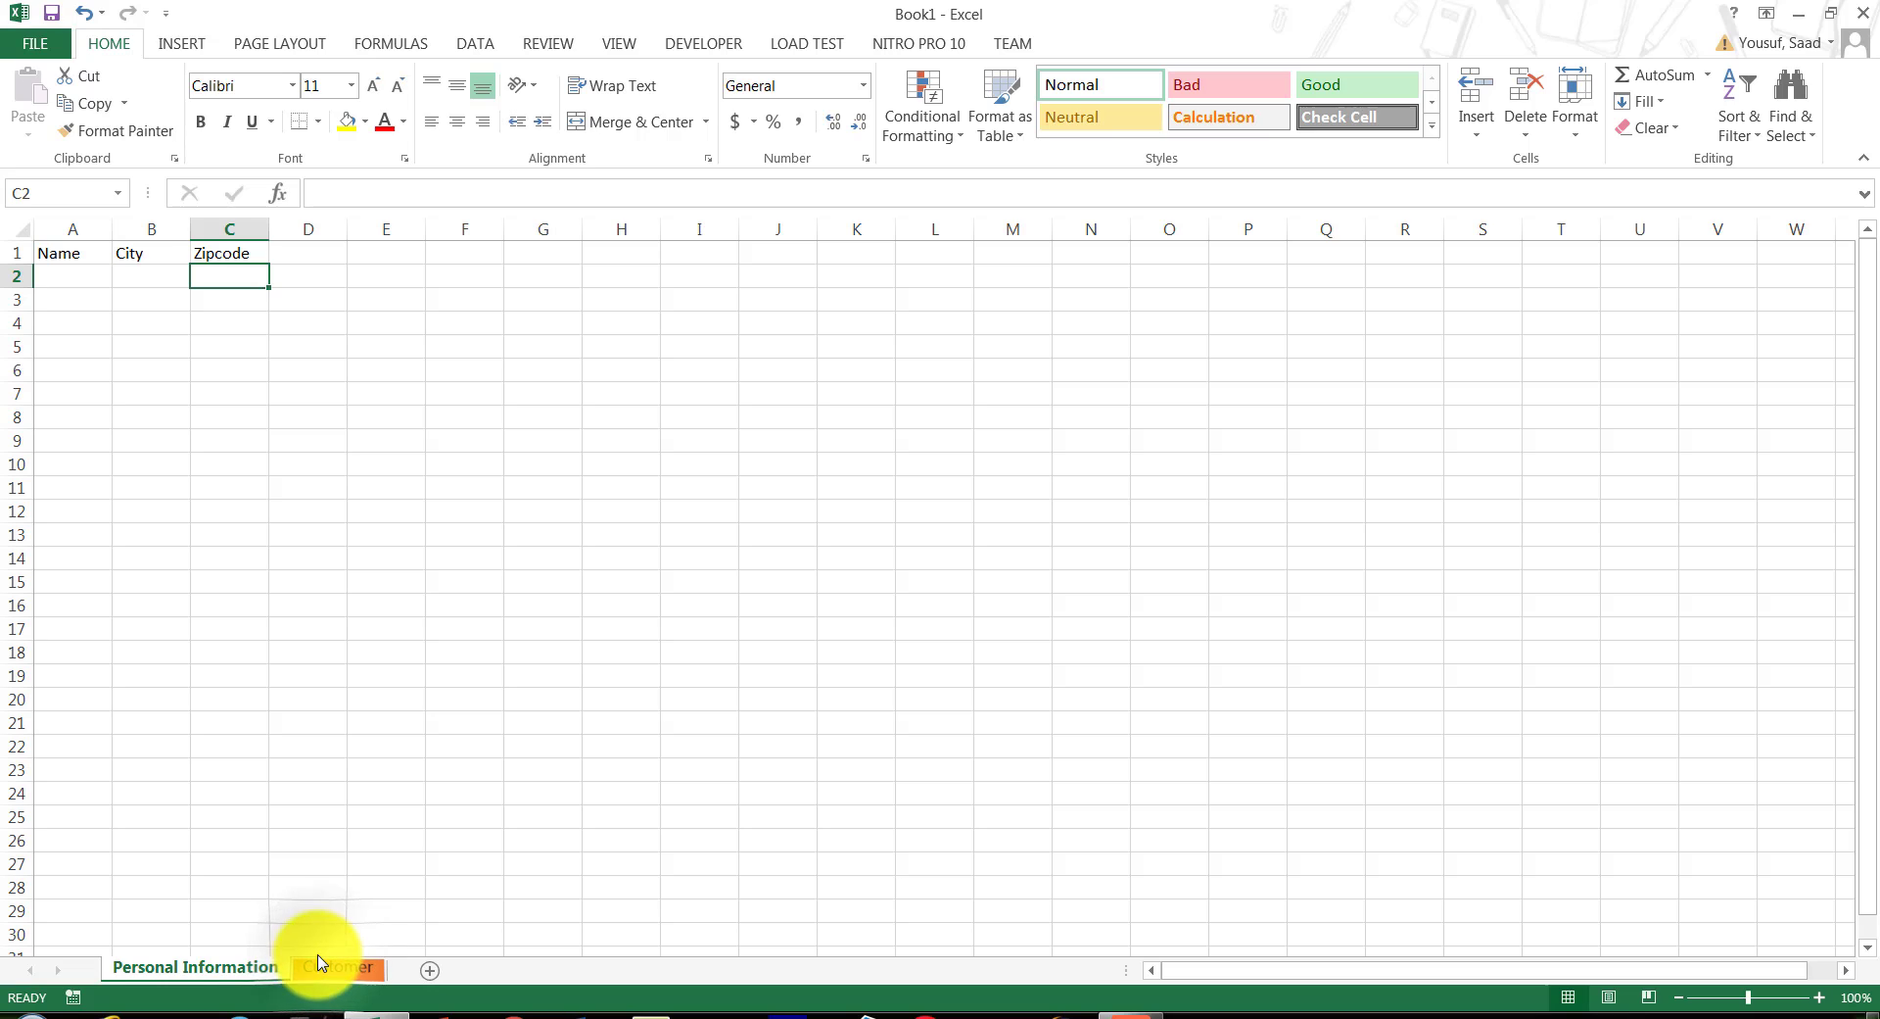